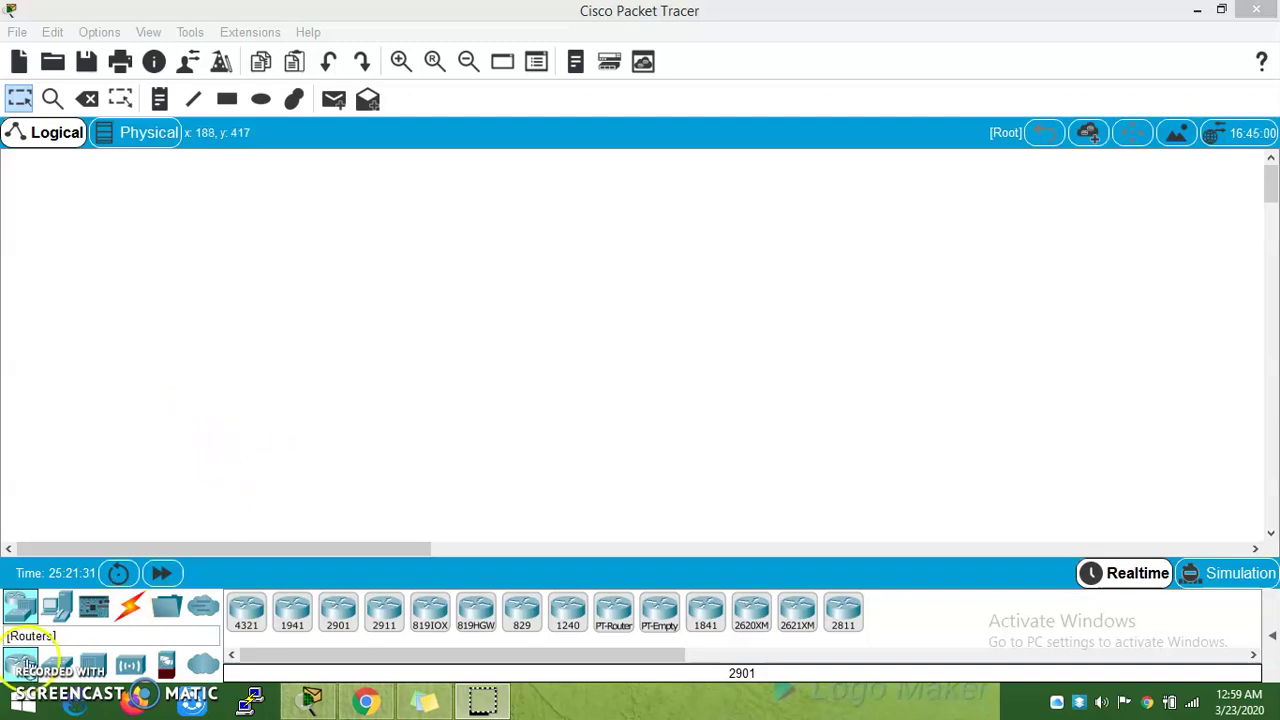
Place three 2960 switches in a triangle on the workspace, one above and two below.
left_click(56, 665)
left_click_drag(246, 608, 426, 240)
left_click_drag(246, 620, 291, 364)
left_click_drag(262, 610, 571, 360)
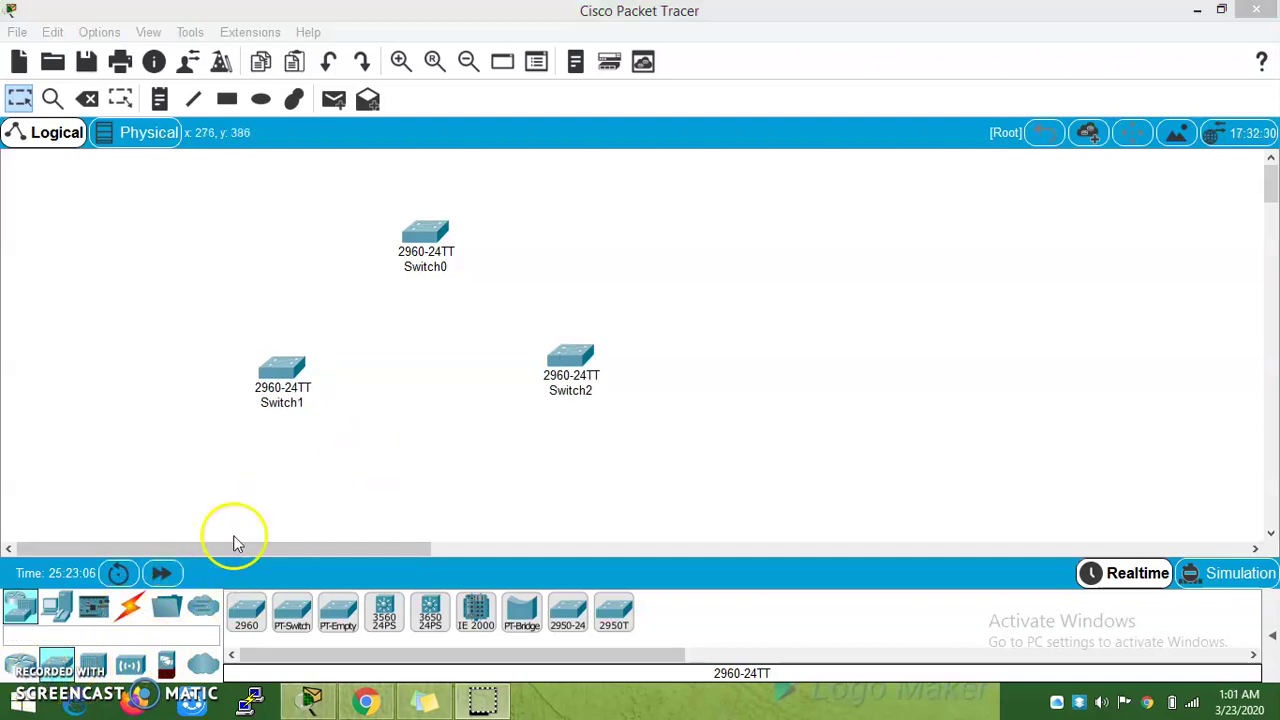
Link Switch0, Switch1 and Switch2 in a triangle using automatically chosen connections, and shift Switch2 slightly down.
left_click(130, 615)
left_click(258, 612)
left_click(281, 368)
left_click(427, 234)
left_click(245, 612)
left_click(571, 355)
left_click(437, 240)
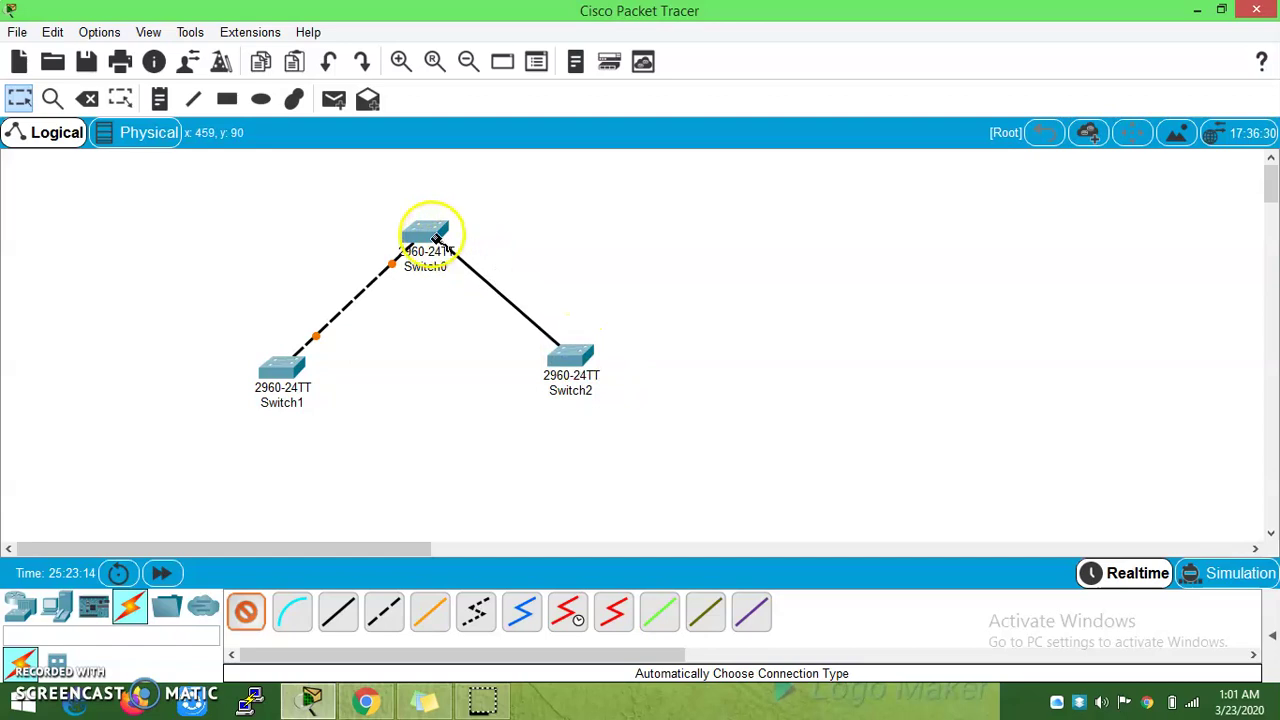
left_click(245, 612)
left_click(300, 370)
left_click(567, 357)
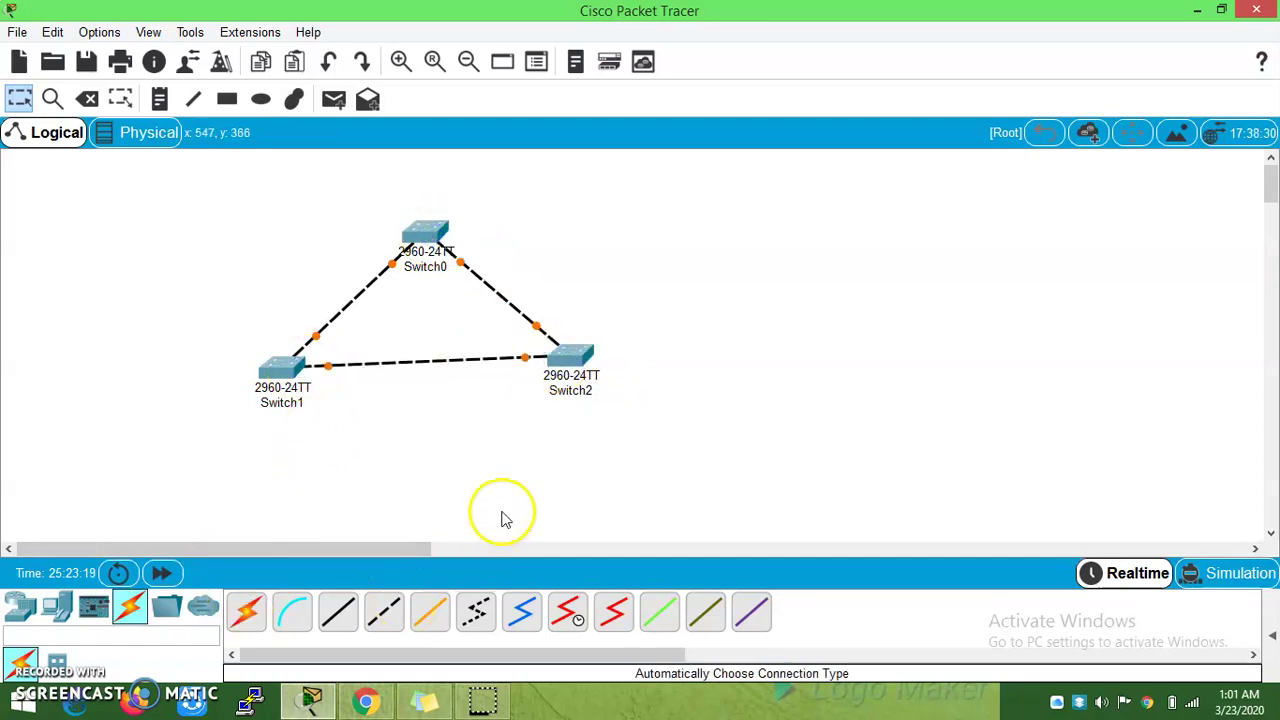
left_click_drag(585, 362, 580, 377)
Open Switch0's command line in a maximized window and enter privileged EXEC mode with en.
left_click_drag(432, 230, 432, 230)
left_click(519, 125)
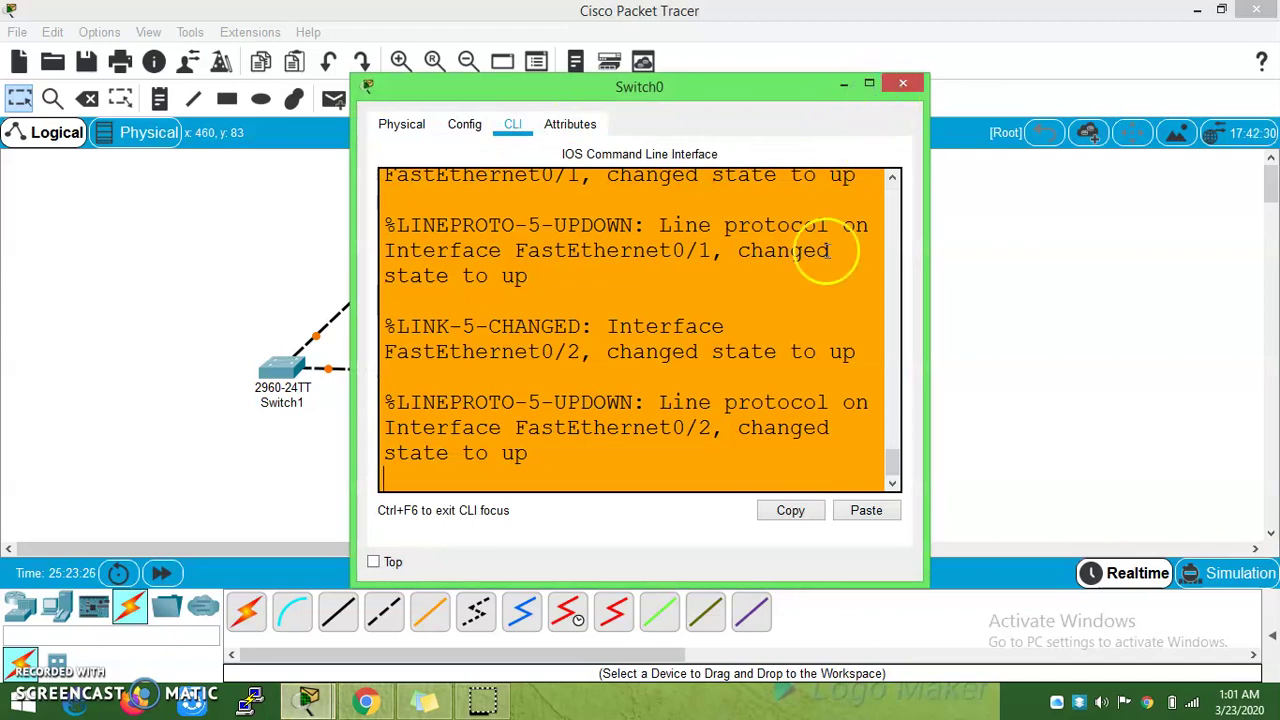
left_click(868, 83)
key("Return")
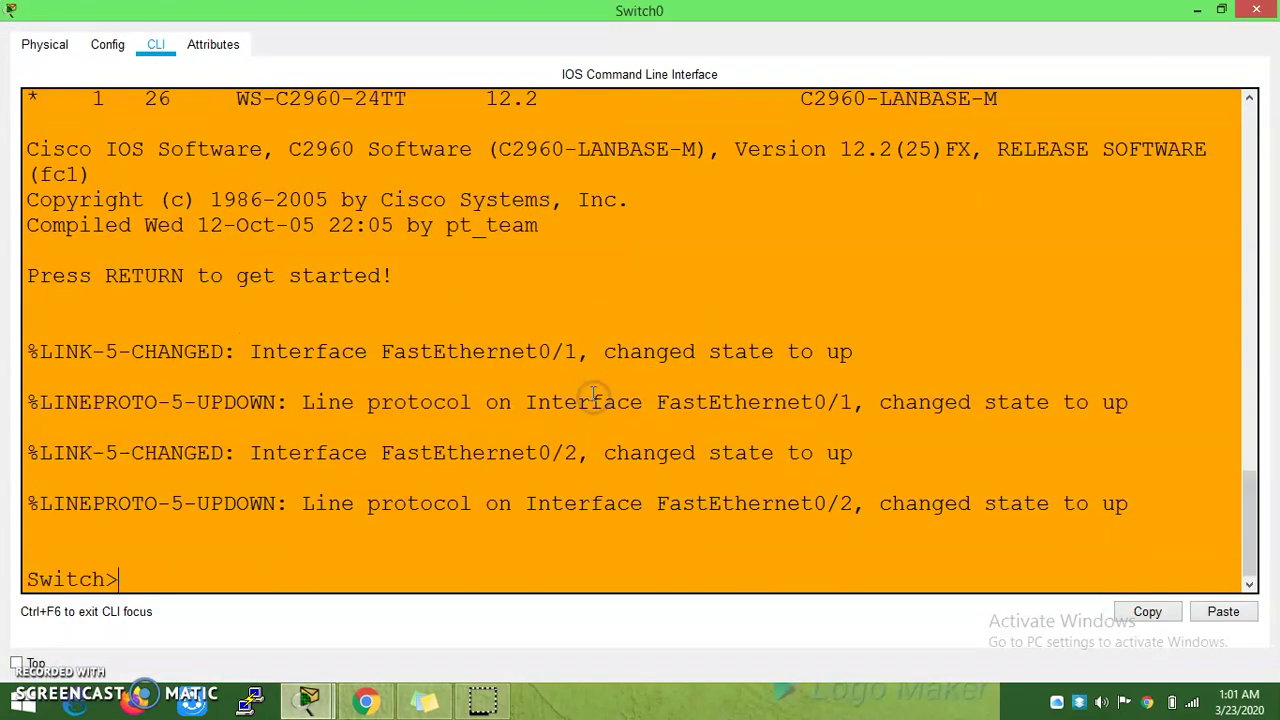
key("Return")
key("Return")
key("Return")
key("Return")
type("en")
key("Return")
key("Return")
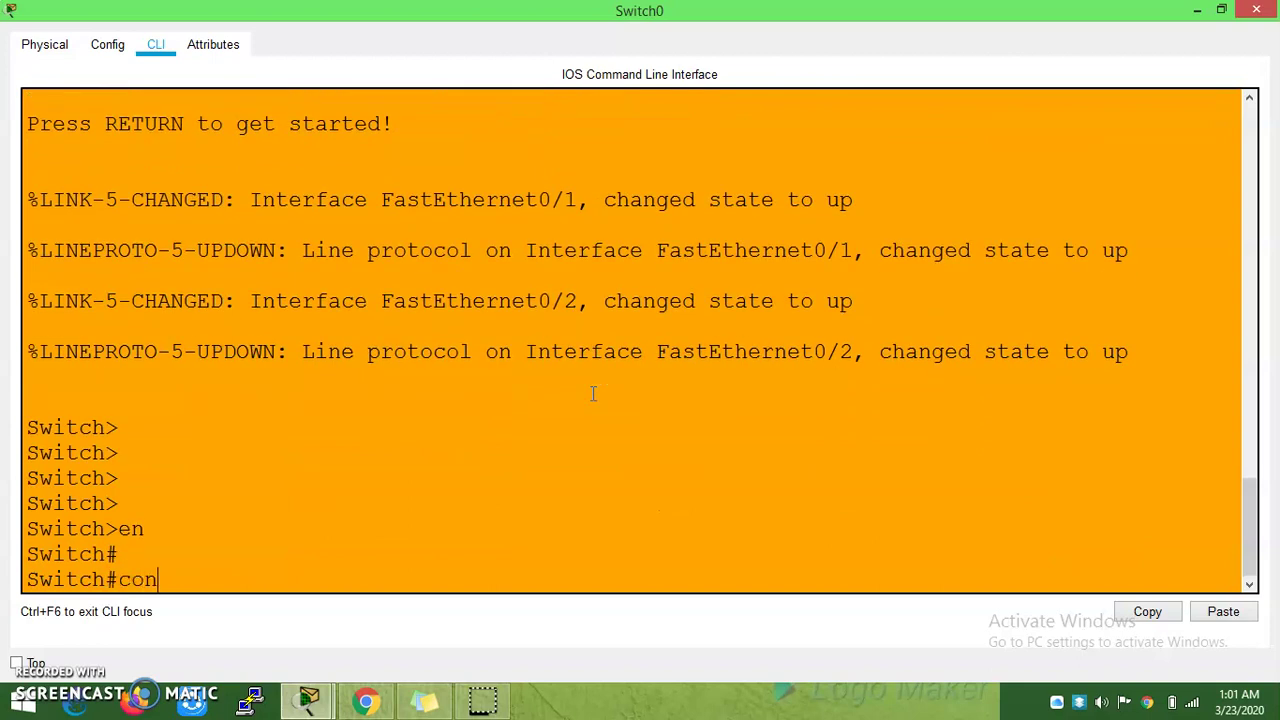
Enter global configuration mode on Switch0, set its hostname to CoreSwitch and close its window.
type("conf t")
key("Return")
key("Return")
type("hos")
key("Tab")
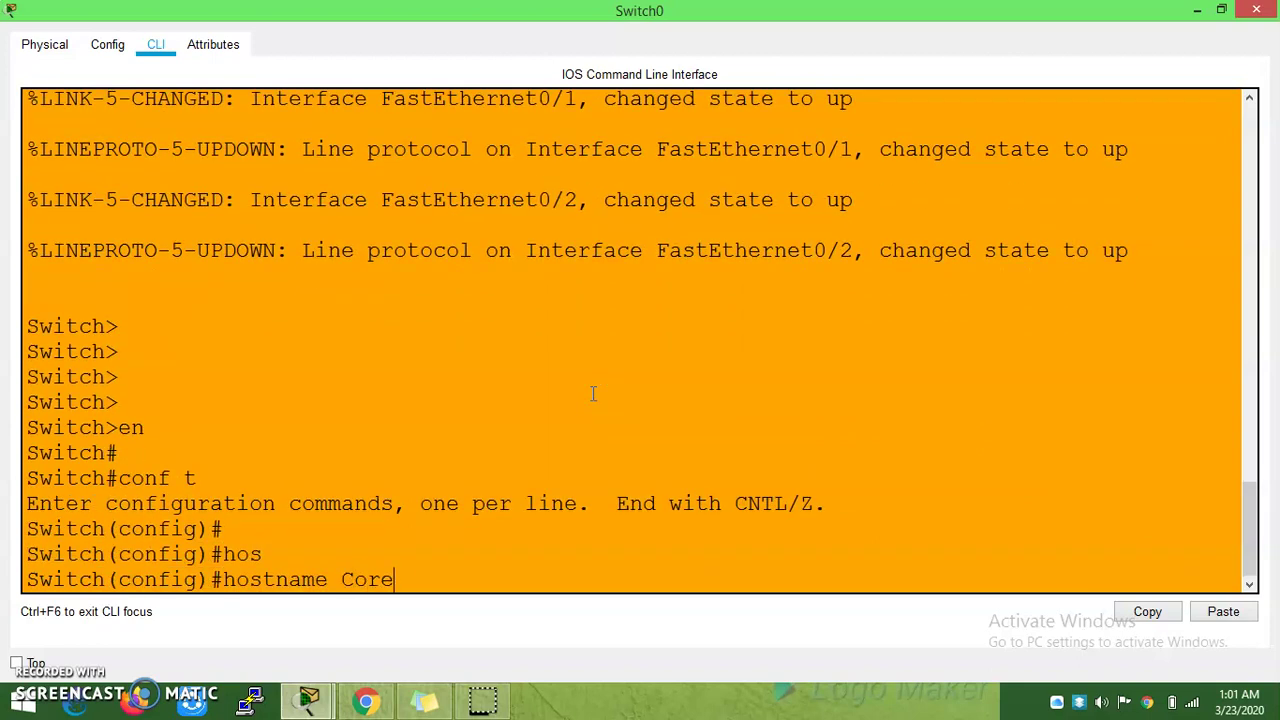
type("CoreSwitch")
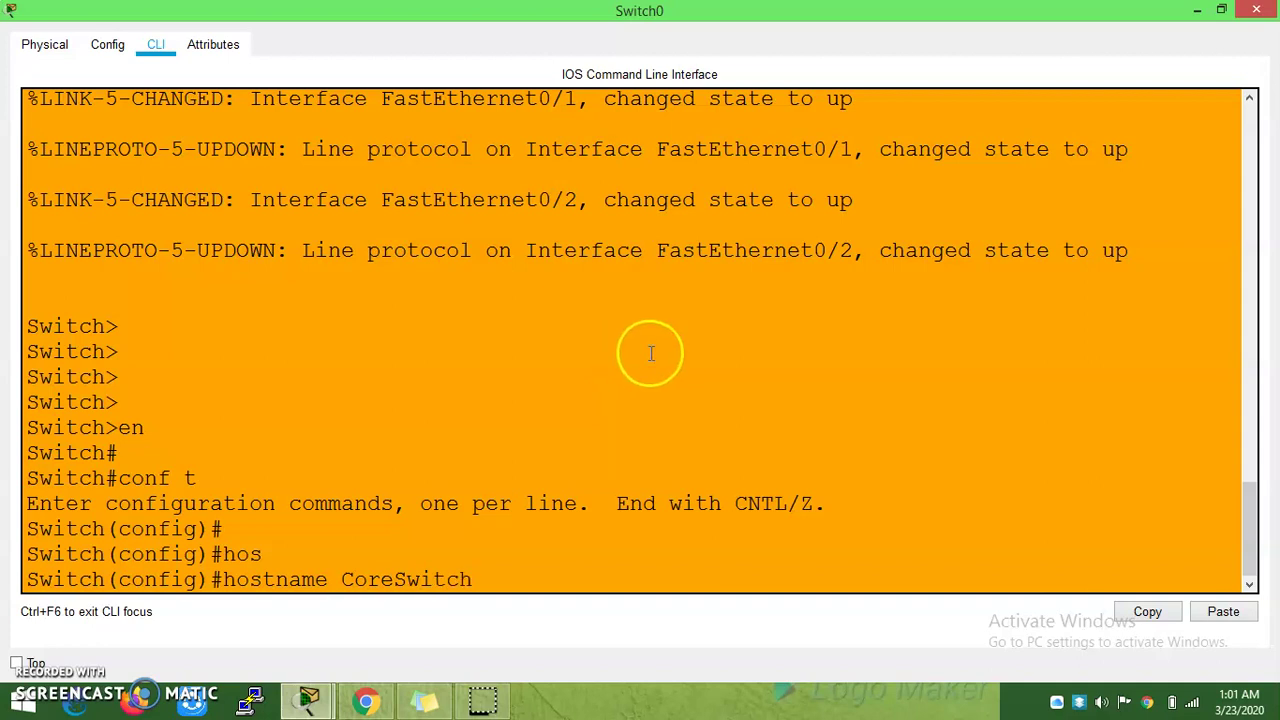
key("Return")
key("Return")
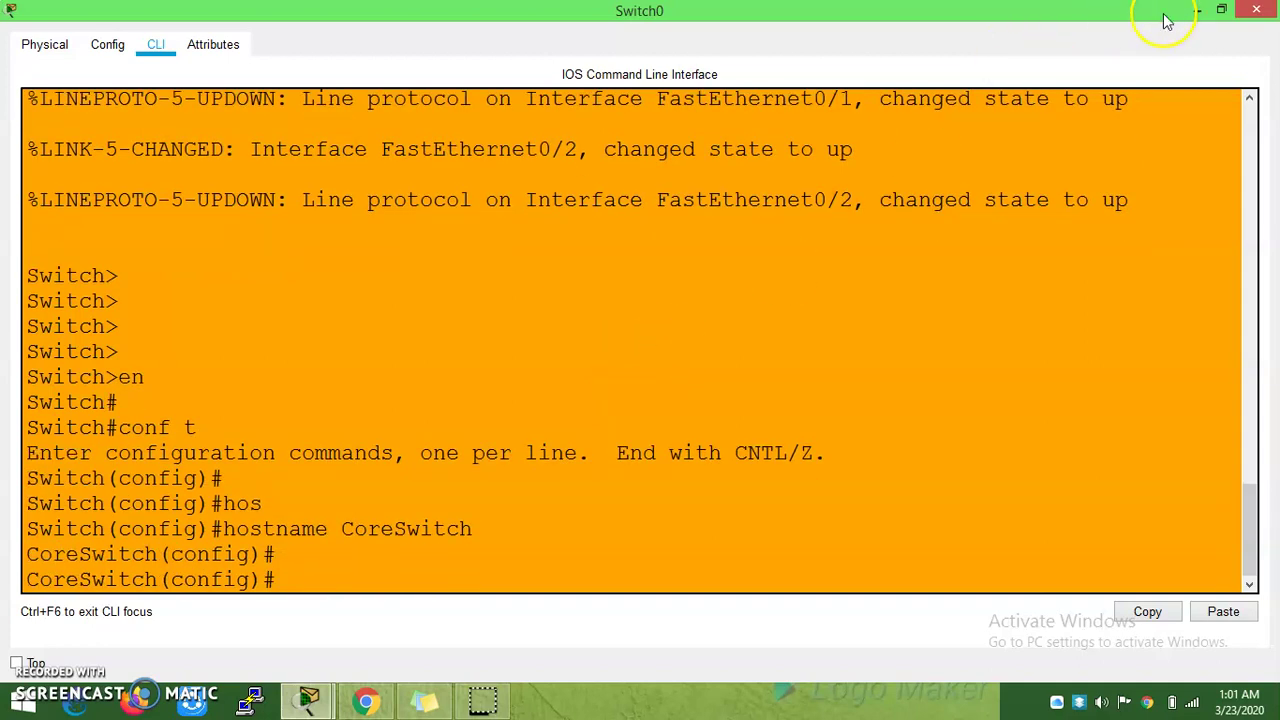
left_click(1254, 10)
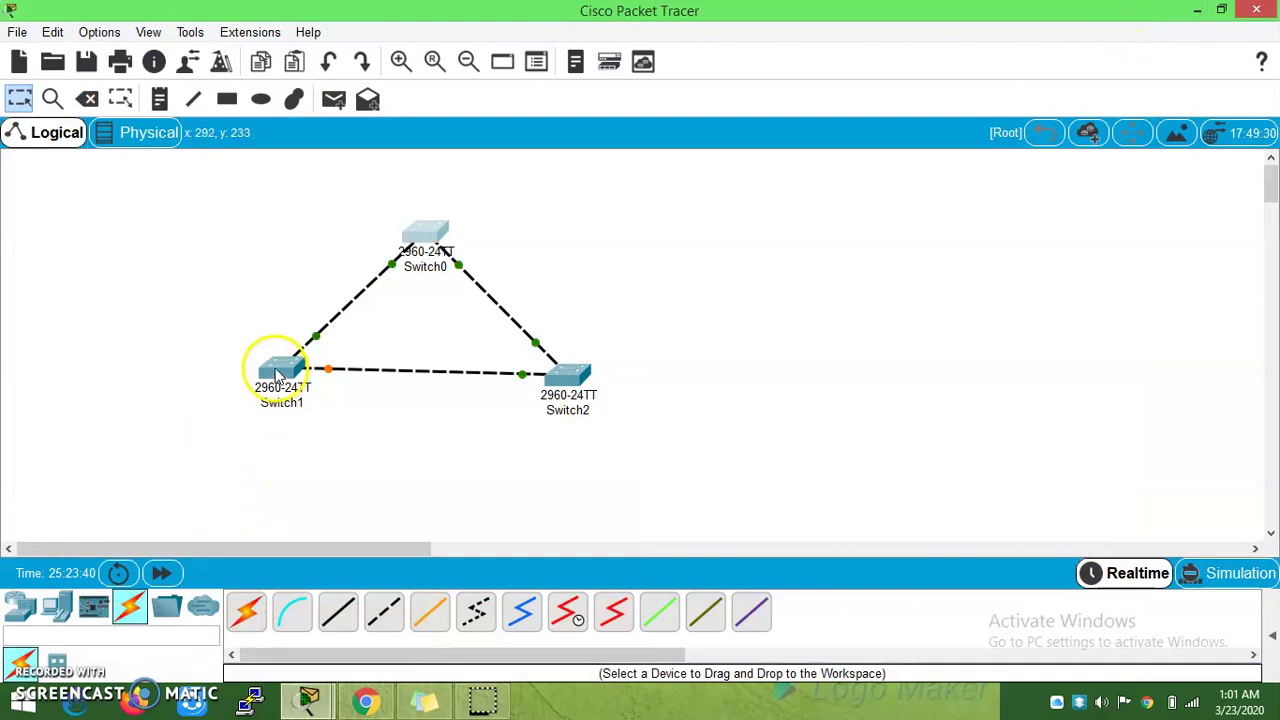
Shift Switch1 slightly, open its command line and enter privileged EXEC mode with en.
left_click_drag(280, 375, 270, 380)
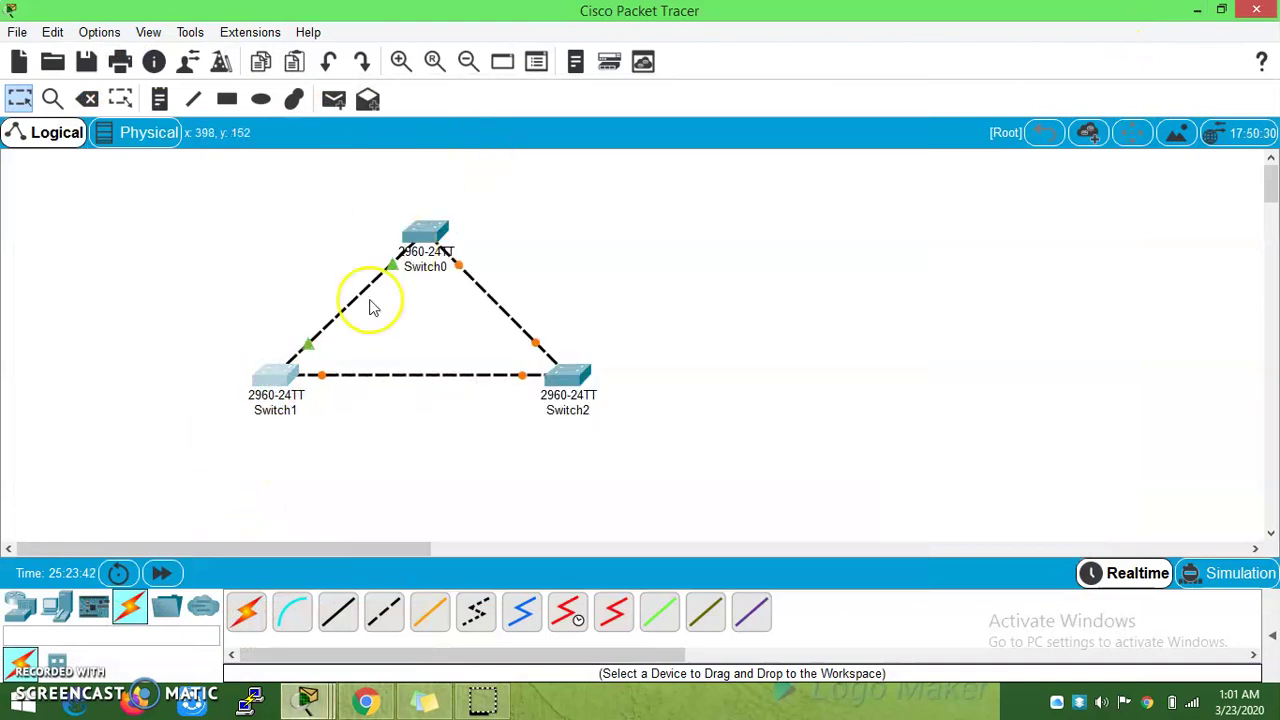
double_click(272, 376)
left_click(508, 126)
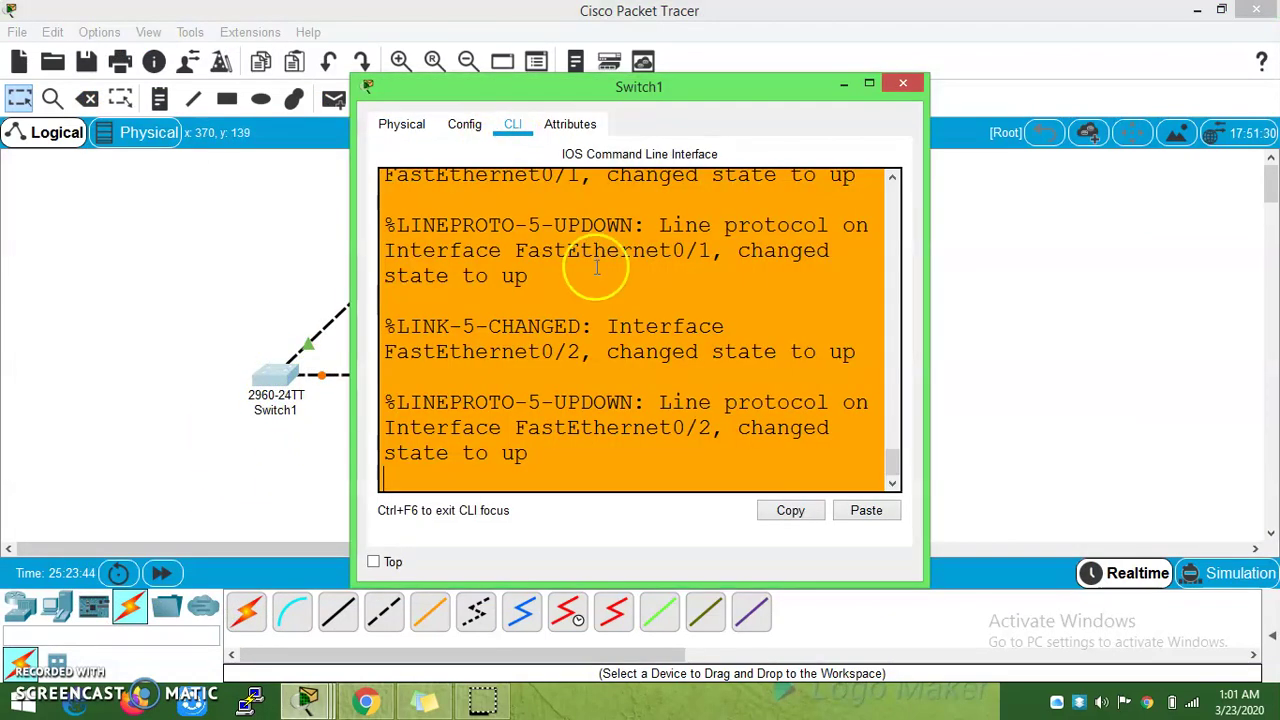
key("Return")
key("Return")
key("Return")
type("en")
key("Return")
key("Return")
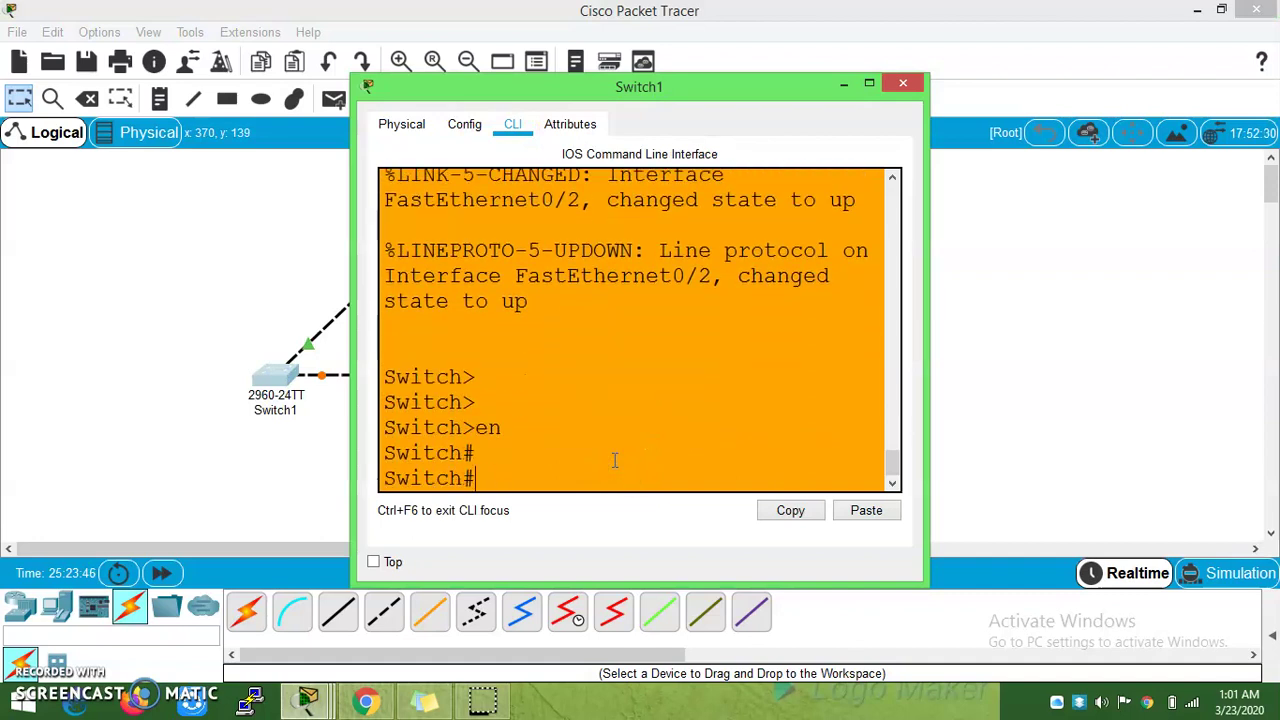
Enter global configuration mode on Switch1 and set its hostname, correcting the mistyped DSW! to DSW1.
type("conf t")
key("Return")
key("Return")
key("Return")
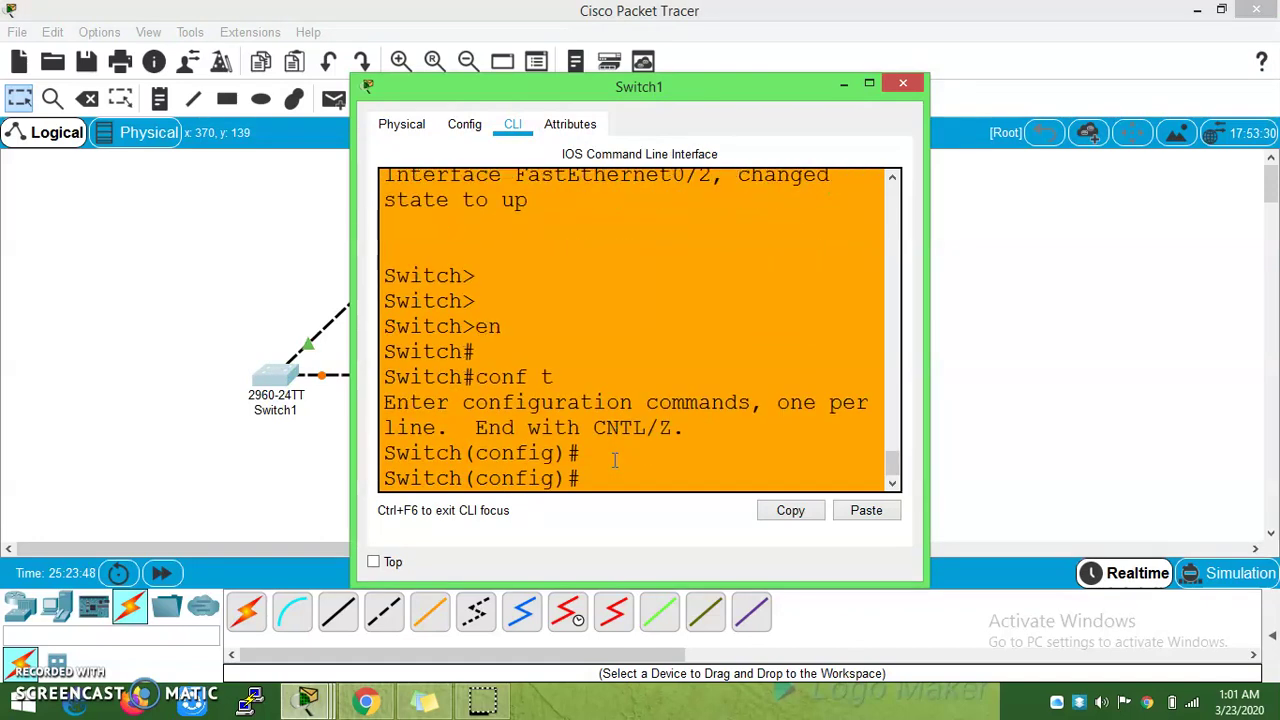
type("hos")
key("Tab")
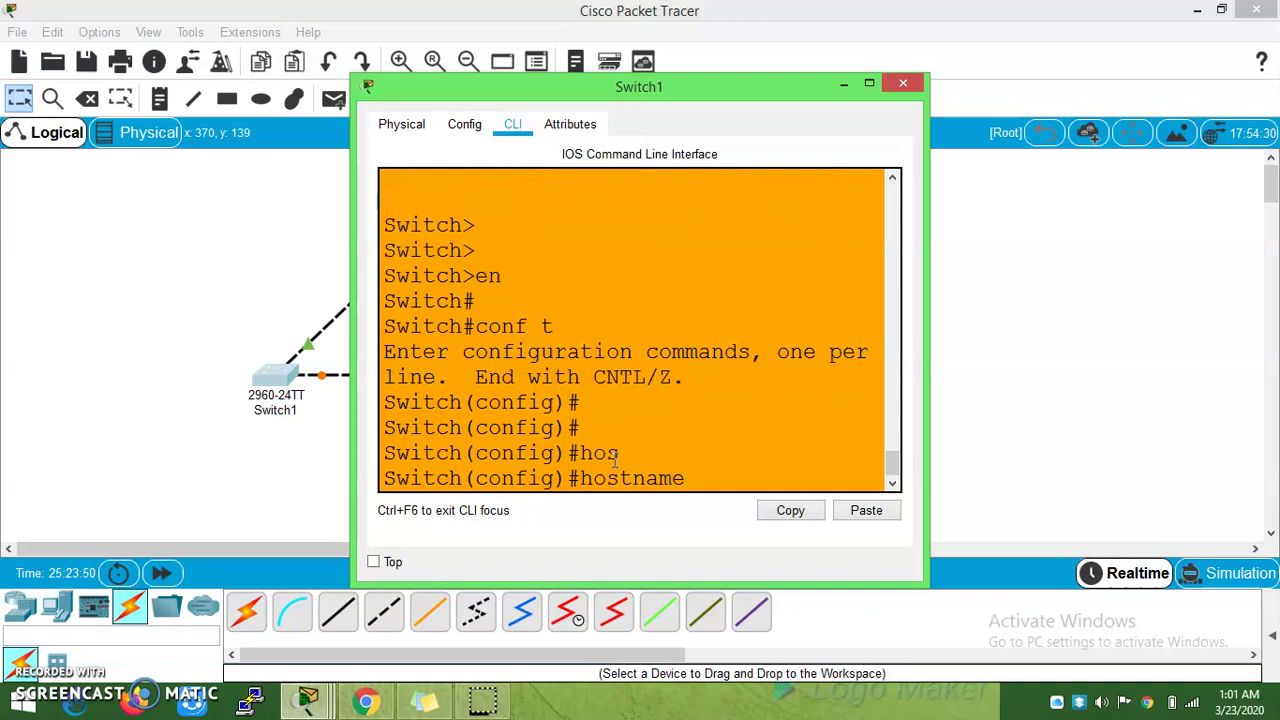
type("DSW!")
key("Return")
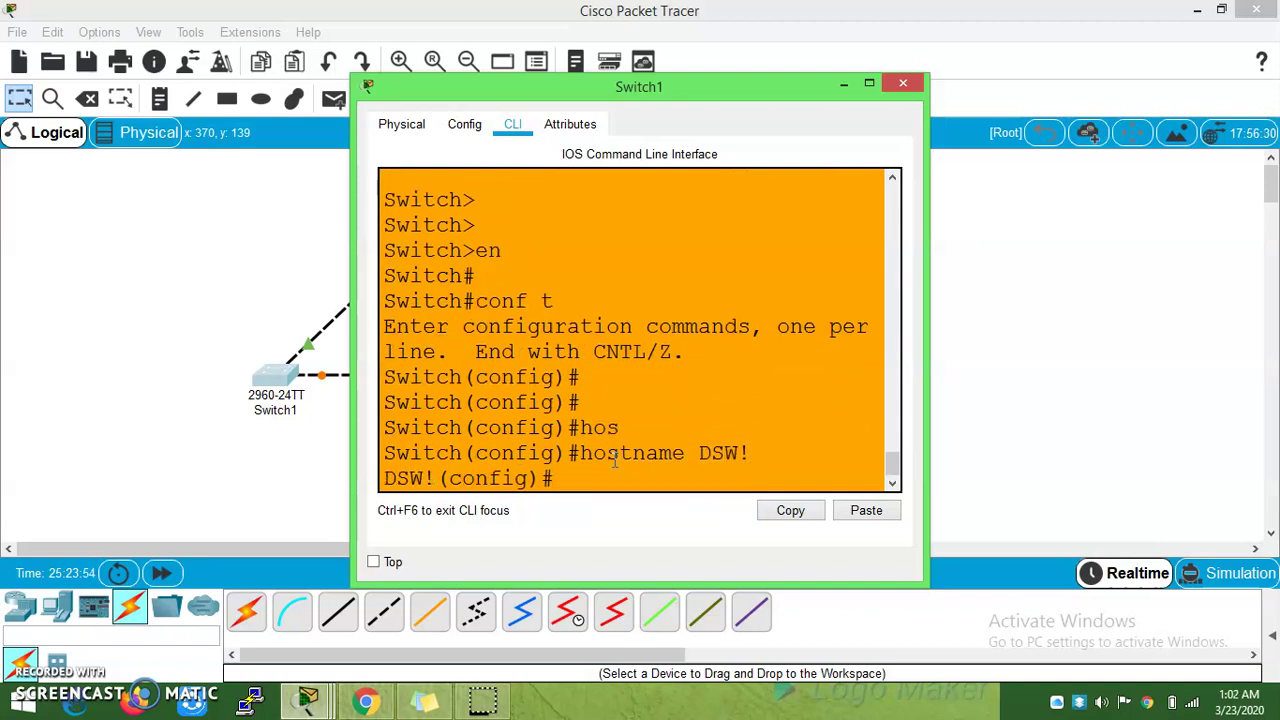
key("Up")
type("1")
key("Return")
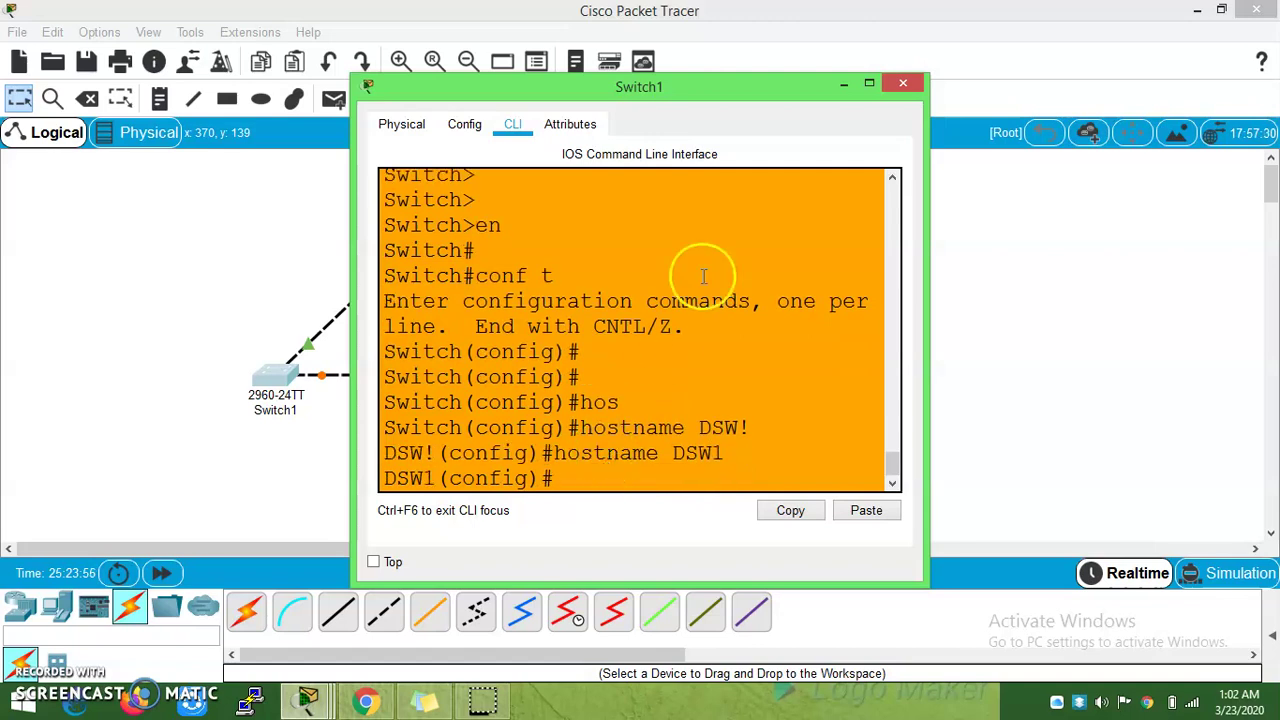
left_click(843, 84)
Open Switch2's command line and enter privileged EXEC mode with en.
left_click(572, 380)
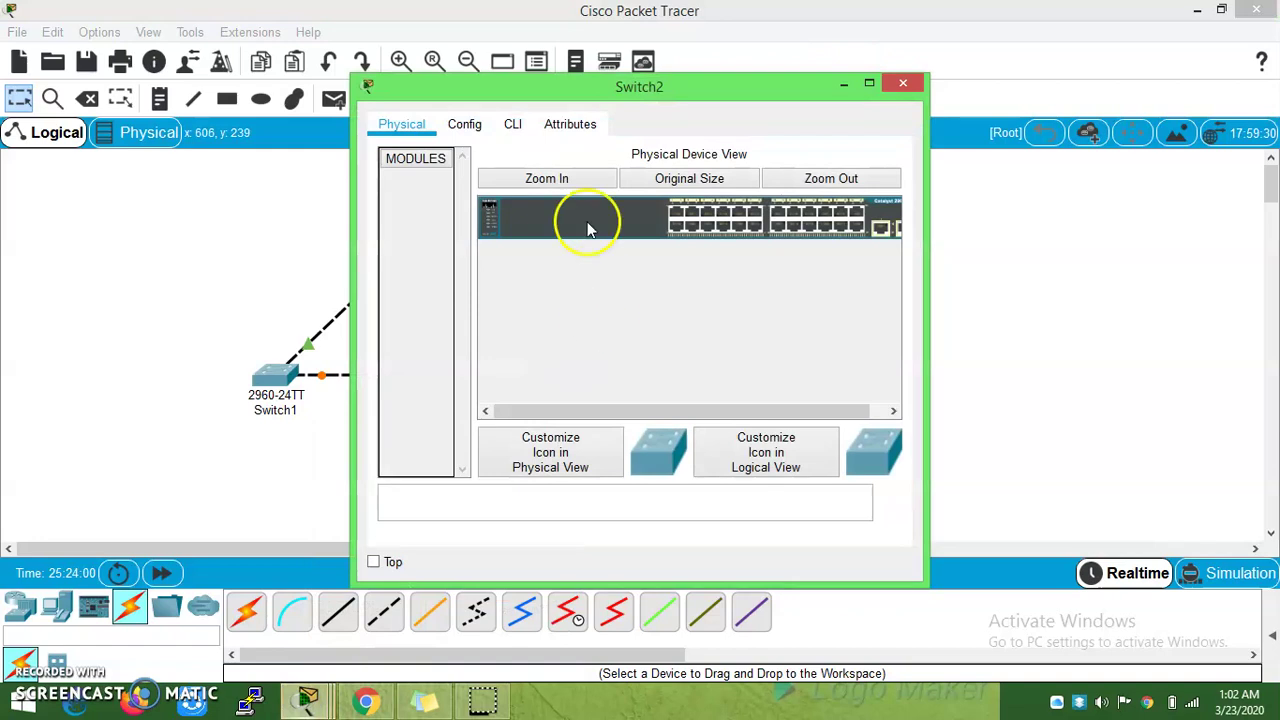
left_click(515, 127)
key("Return")
key("Return")
key("Return")
type("en")
key("Return")
key("Return")
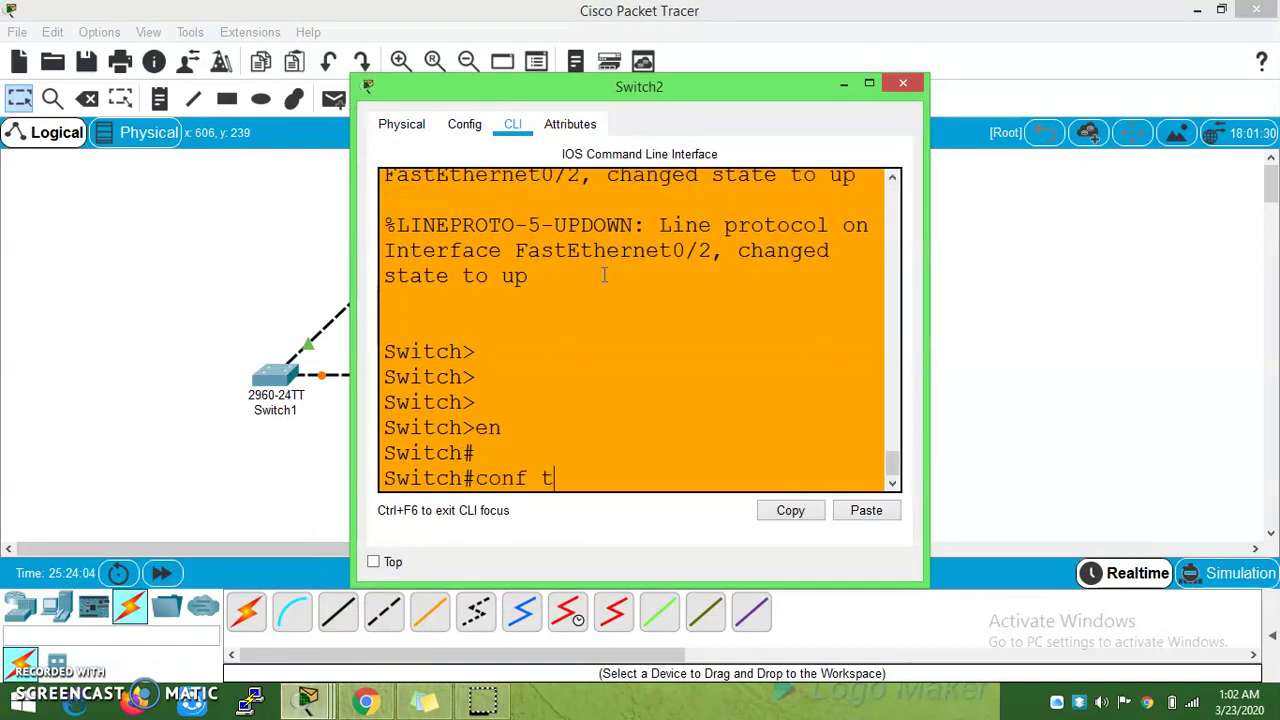
Enter global configuration mode on Switch2, set its hostname to DSW2 and minimize its window.
type("conf t")
key("Return")
key("Return")
type("hos")
key("Tab")
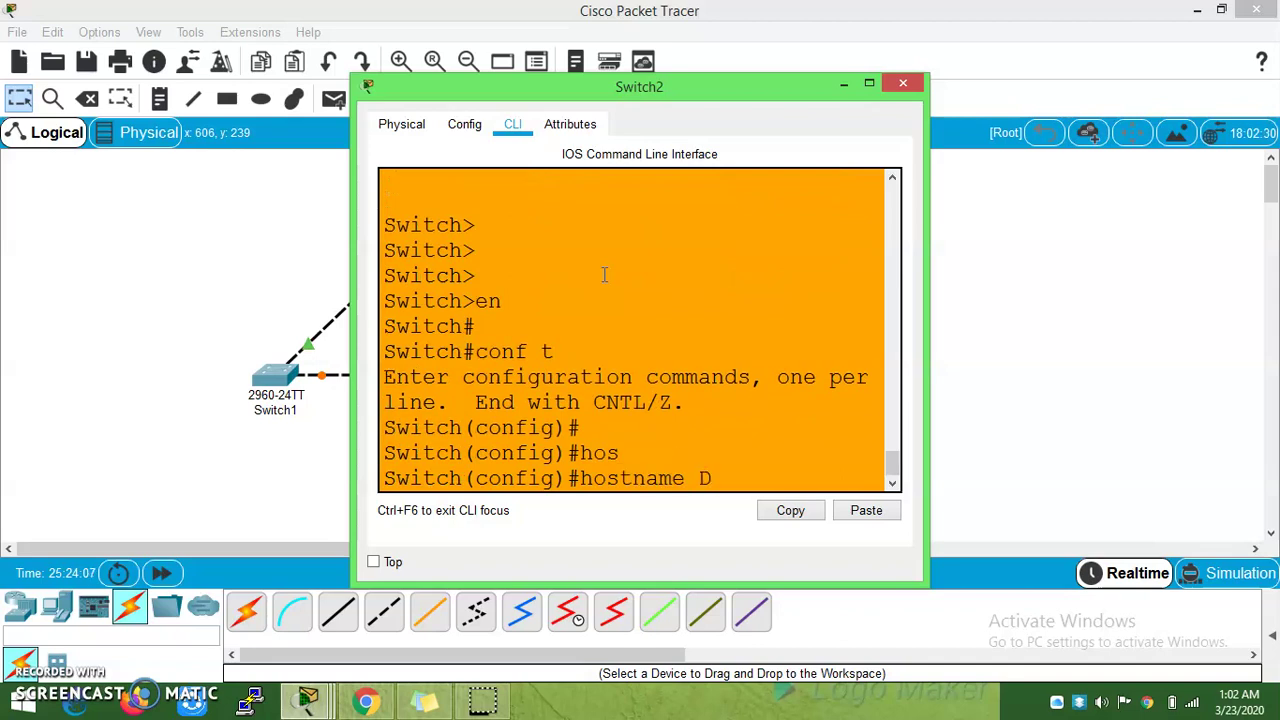
type("DSW2")
key("Return")
key("Return")
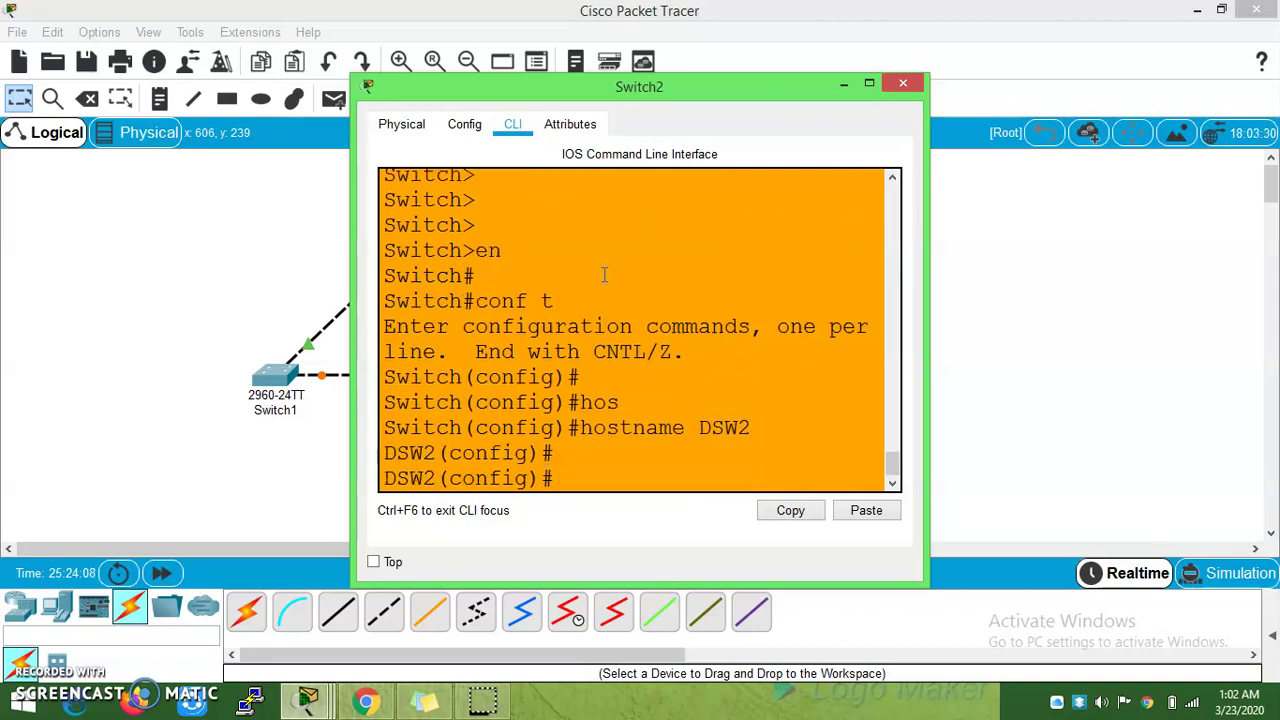
key("Return")
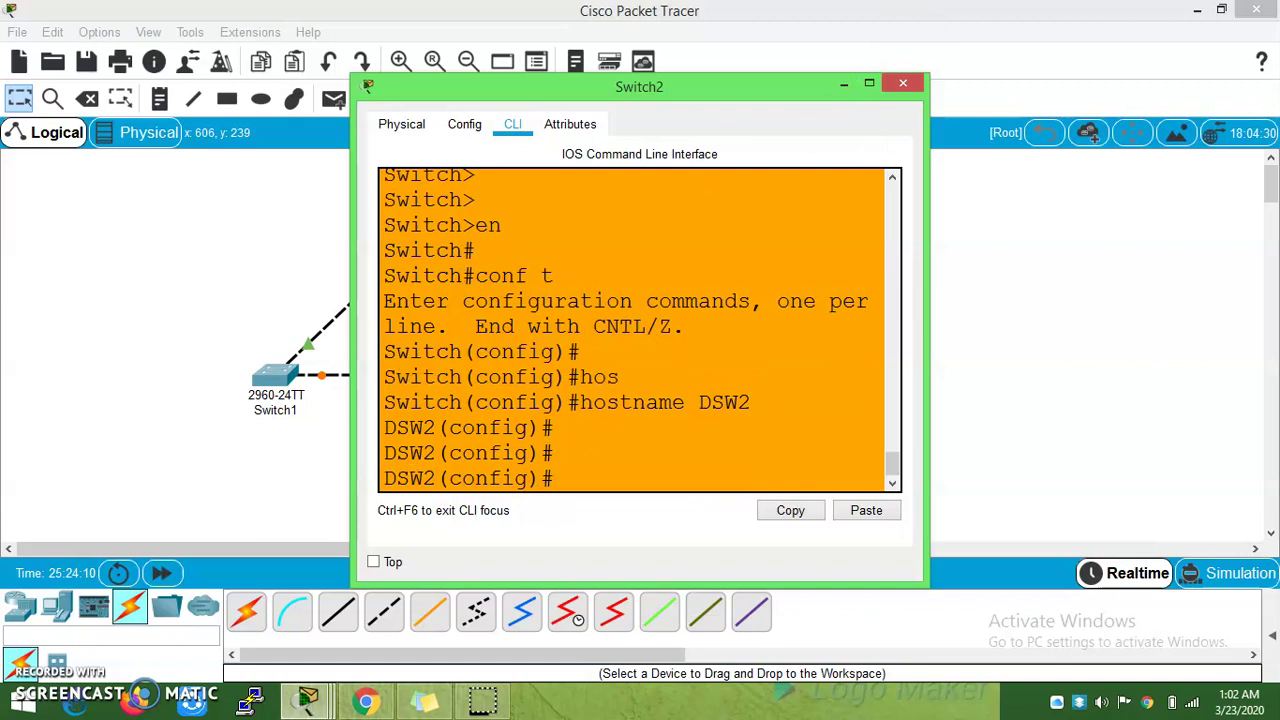
left_click(845, 83)
Change Switch1's display label in the topology to DSW1.
left_click(292, 408)
double_click(291, 406)
type("DSW1")
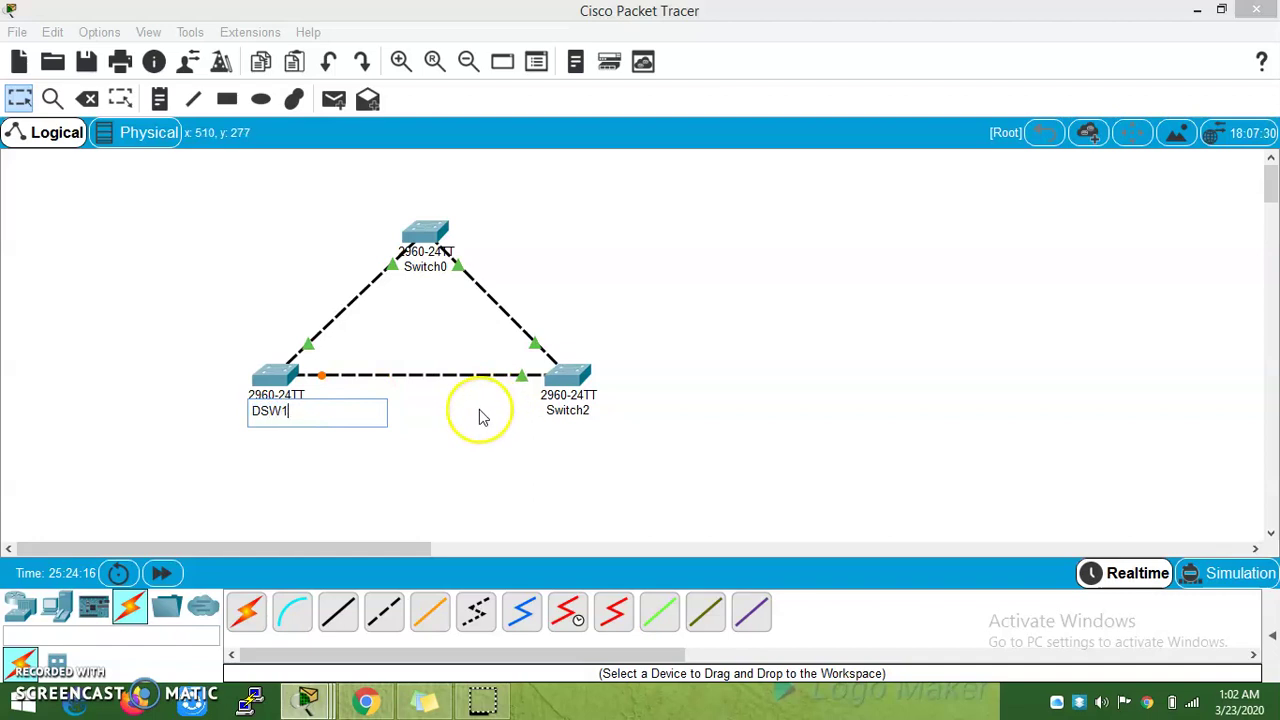
Change Switch2's display label in the topology to DSW2.
left_click(568, 410)
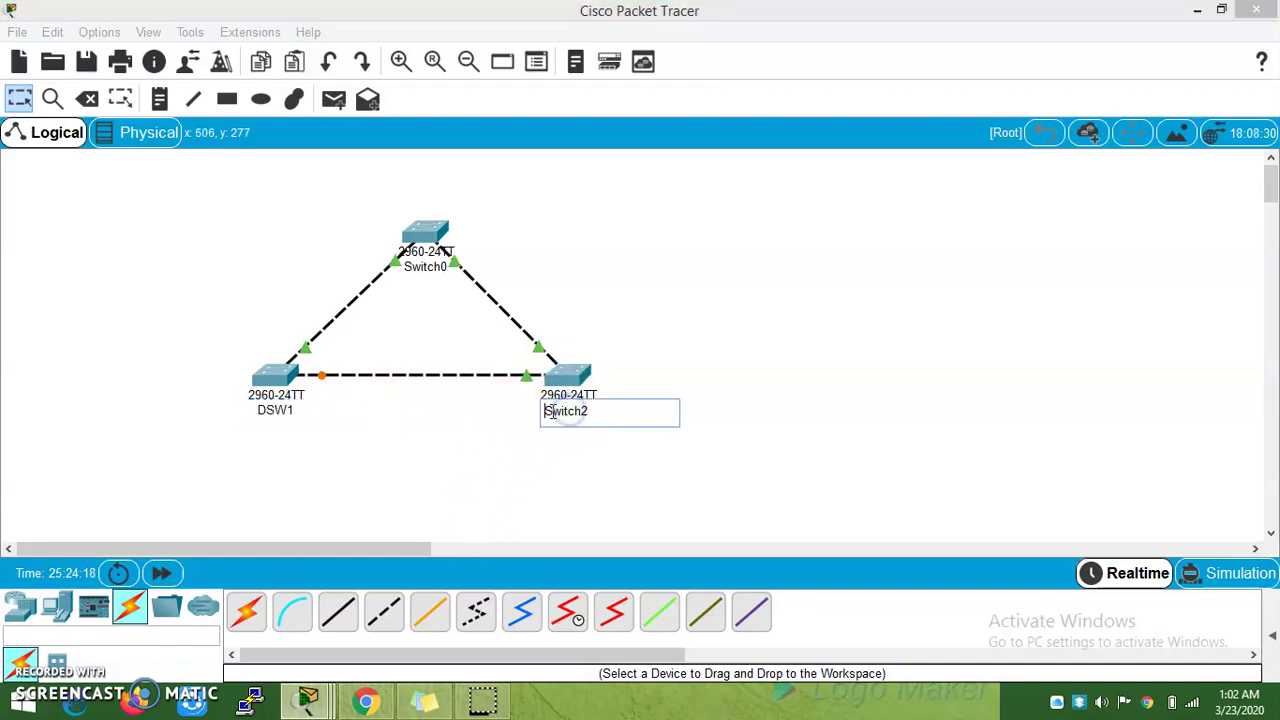
key("BackSpace")
type("2")
left_click(603, 386)
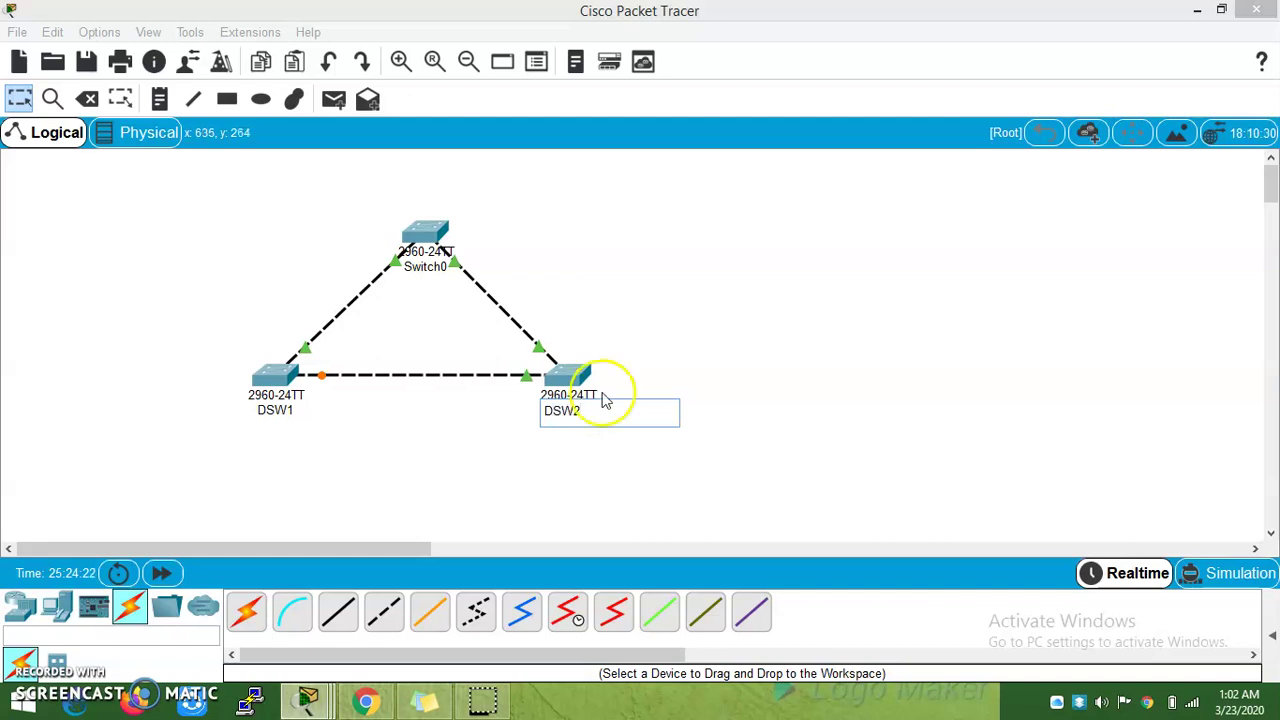
Change Switch0's display label to CoreSwitch, and adjust the positions of that switch and DSW2 slightly.
left_click(432, 236)
left_click(425, 267)
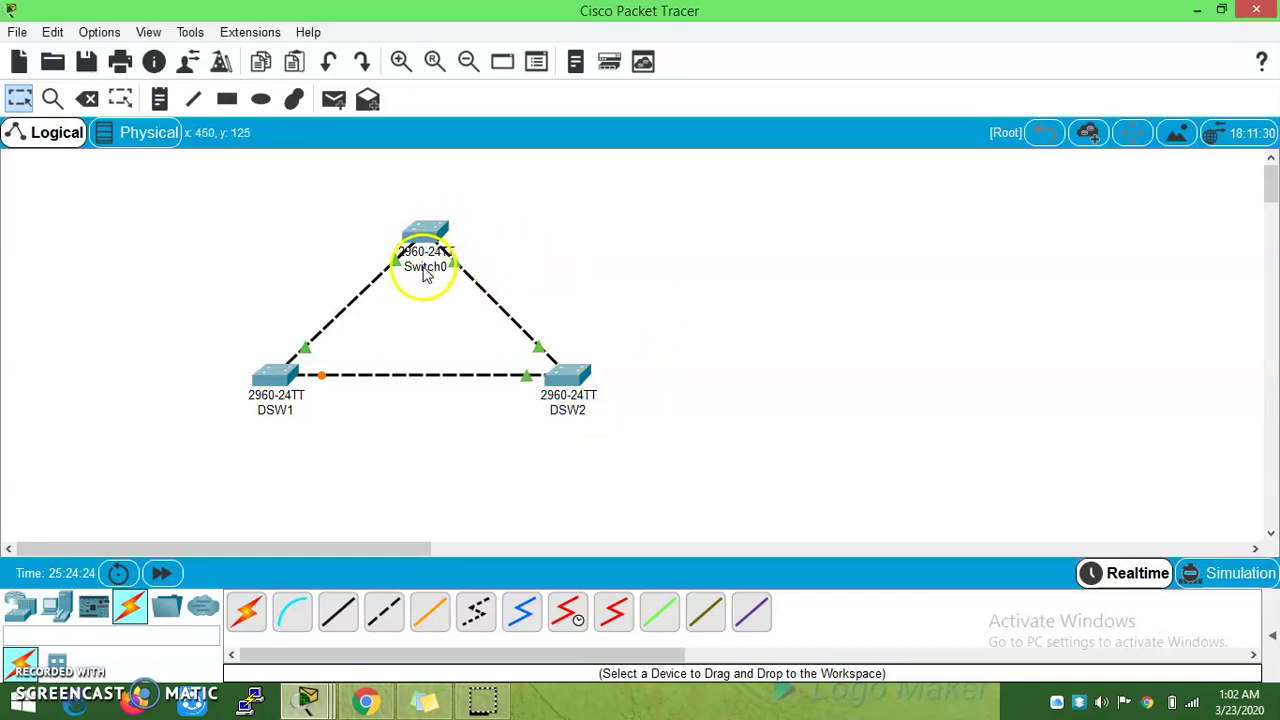
left_click_drag(450, 270, 398, 268)
type("CoreSwi")
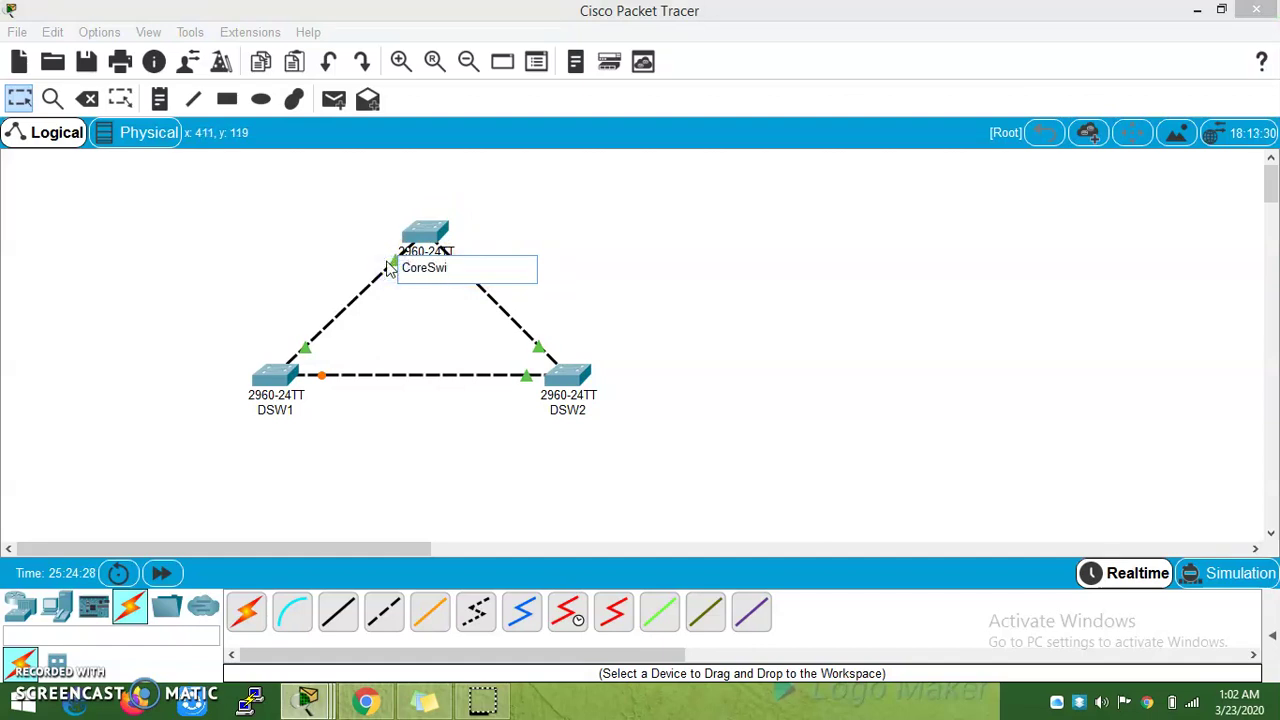
type("tch")
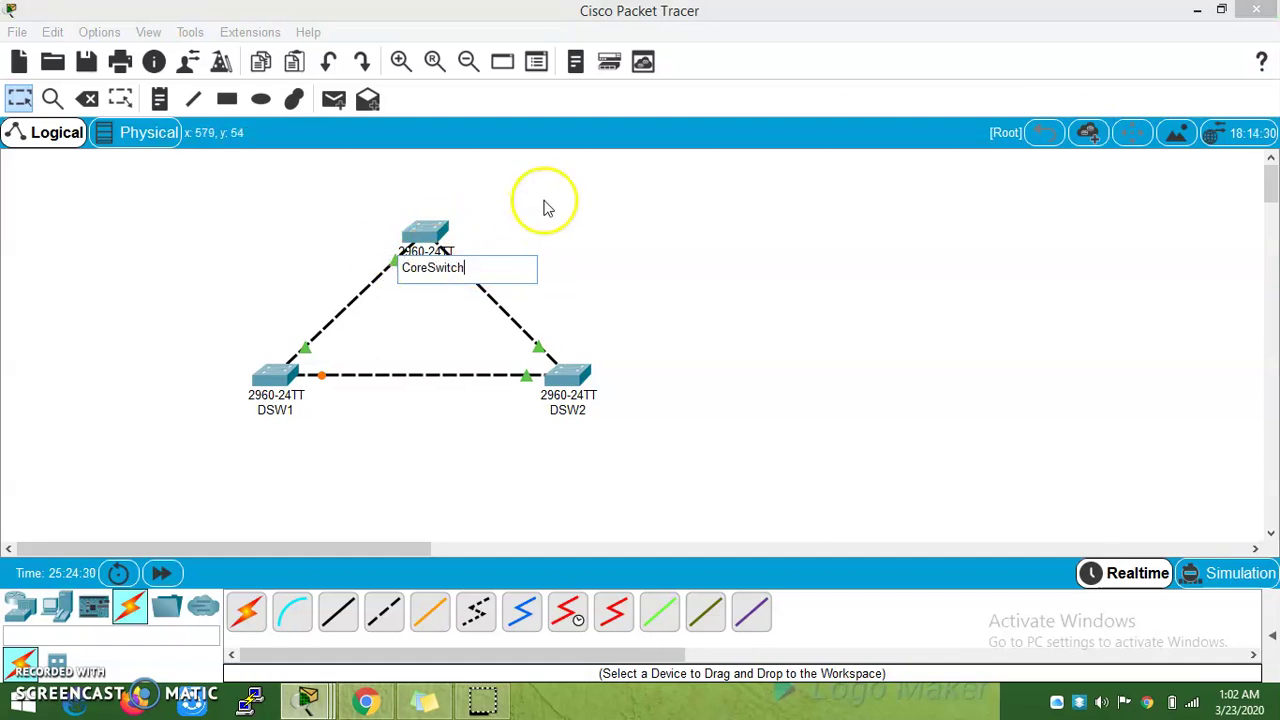
left_click_drag(429, 277, 527, 248)
left_click(430, 250)
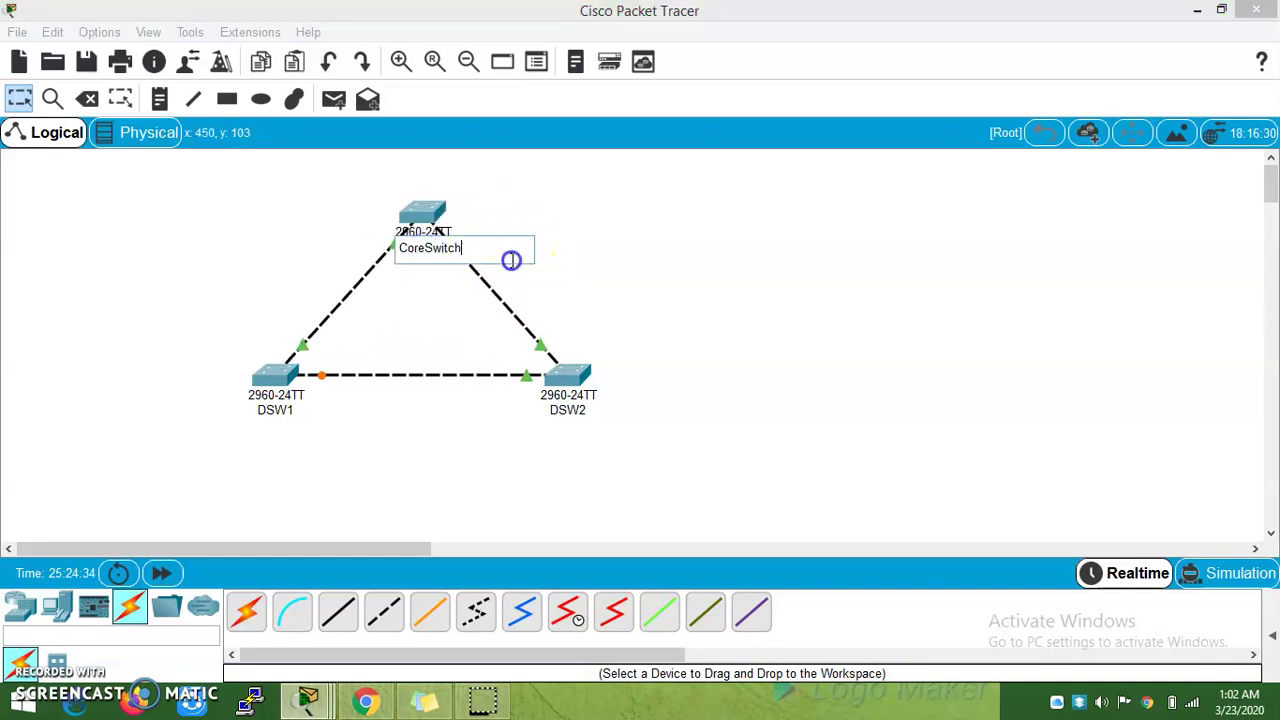
left_click(669, 248)
left_click_drag(576, 388, 586, 385)
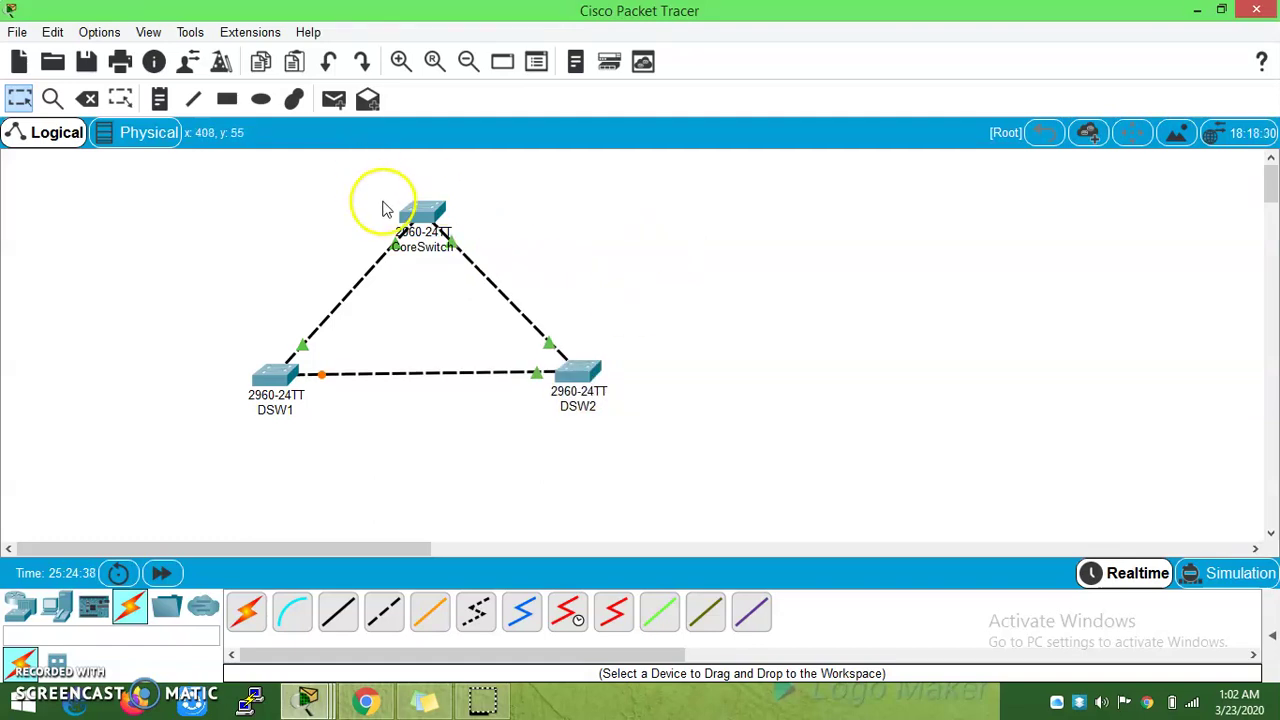
Reopen CoreSwitch's command line and leave configuration mode for privileged EXEC mode.
left_click(424, 210)
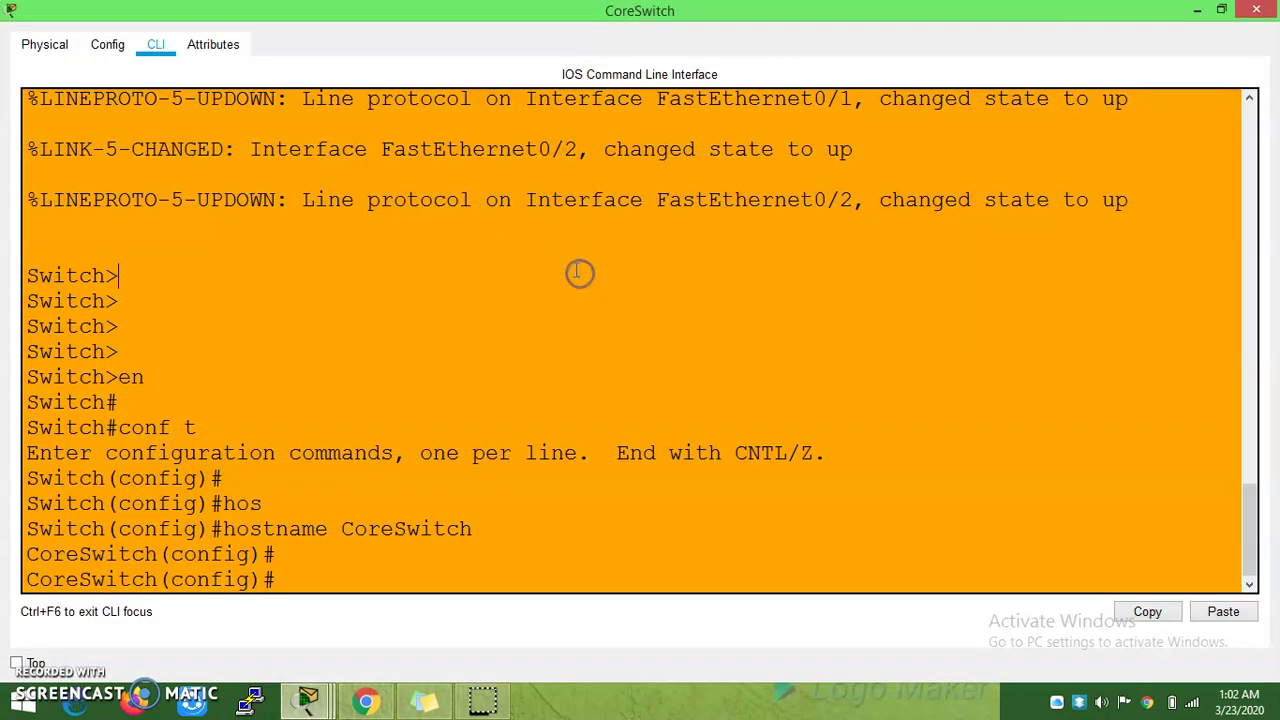
key("Return")
key("Return")
key("Return")
key("ctrl+z")
key("Return")
key("Return")
Display CoreSwitch's spanning-tree information with sh spanning-tree.
type("sp")
key("Tab")
type("n")
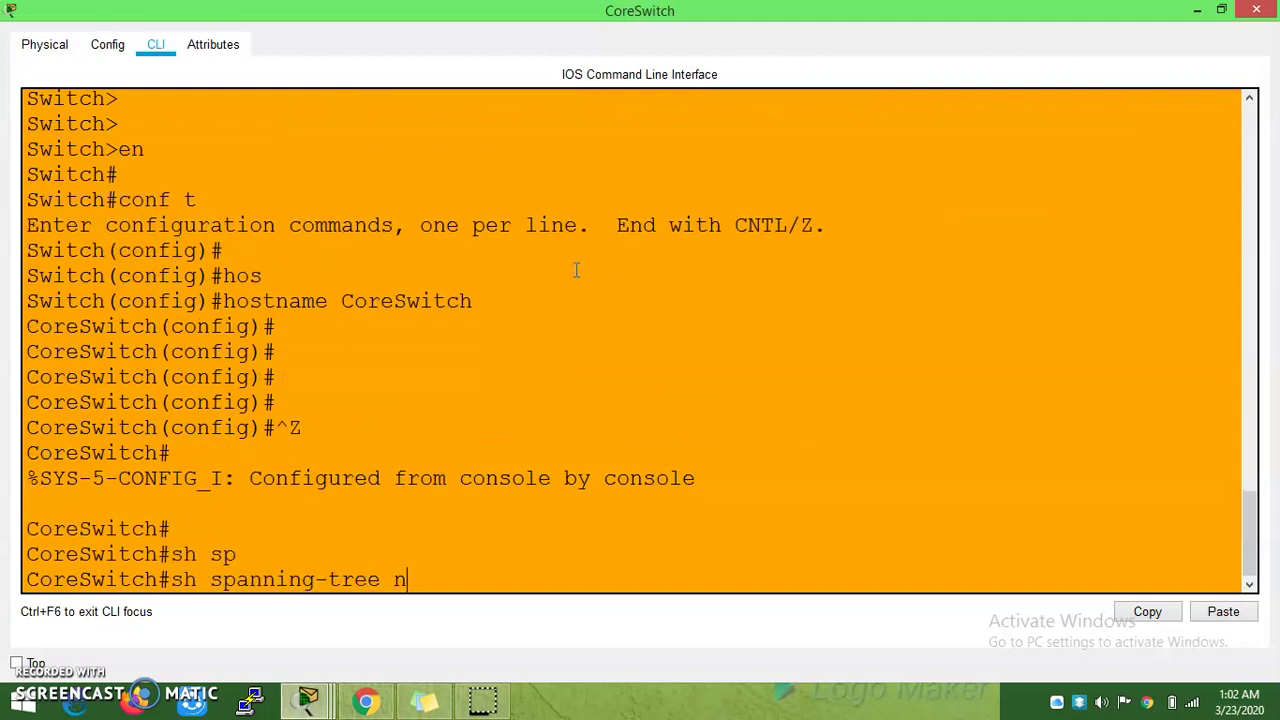
key("Return")
key("Return")
key("Up")
key("Return")
key("Up")
key("BackSpace")
key("Return")
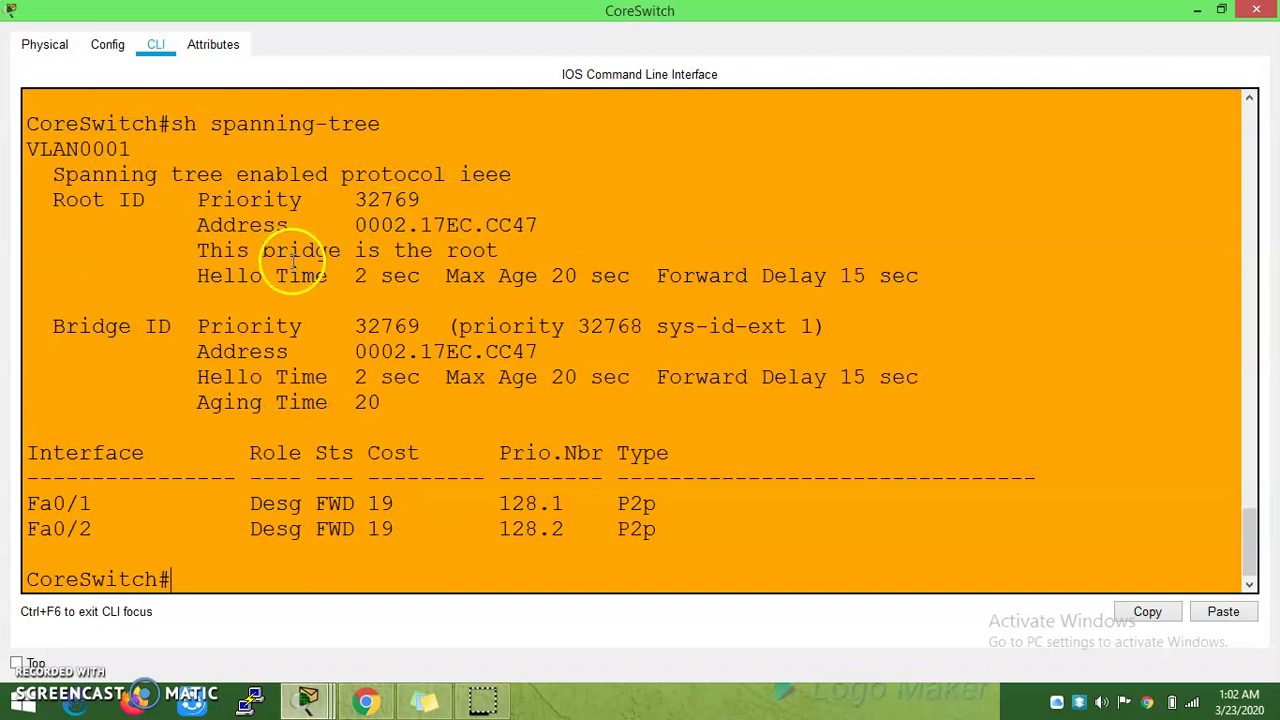
Examine the Root ID and its bridge address in CoreSwitch's spanning-tree output.
left_click_drag(368, 225, 543, 237)
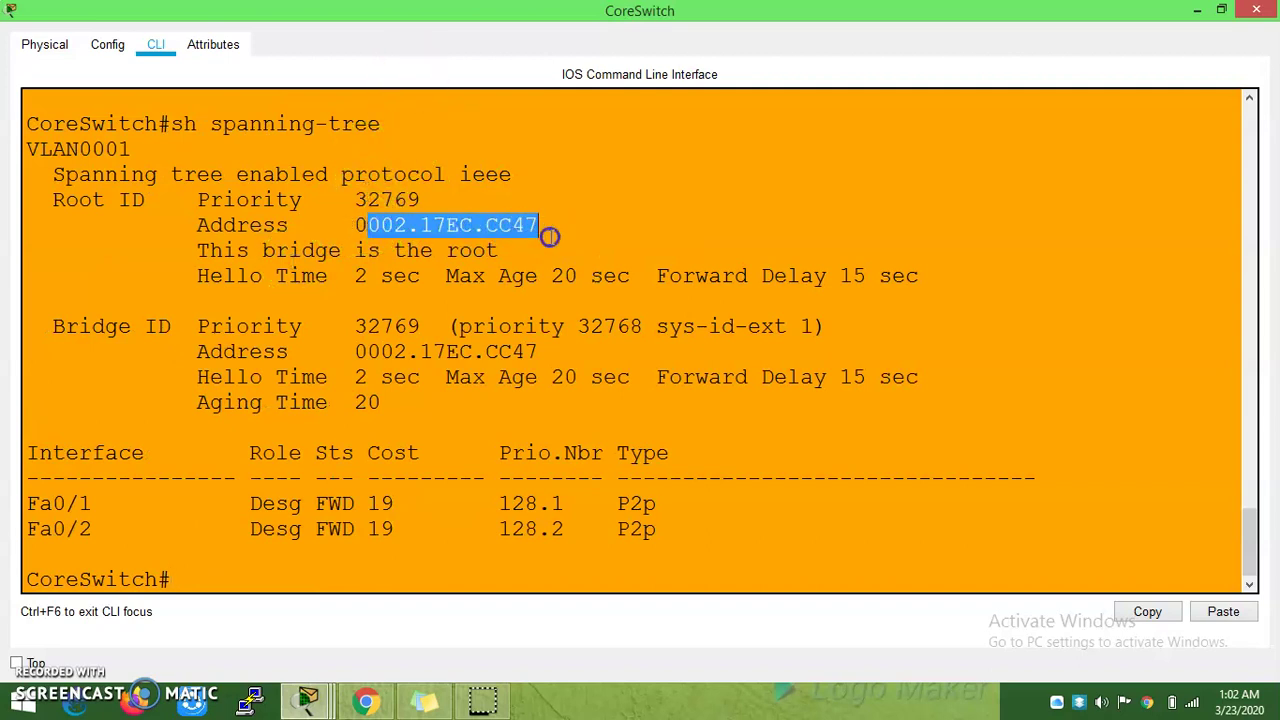
left_click_drag(46, 203, 79, 203)
left_click(212, 322)
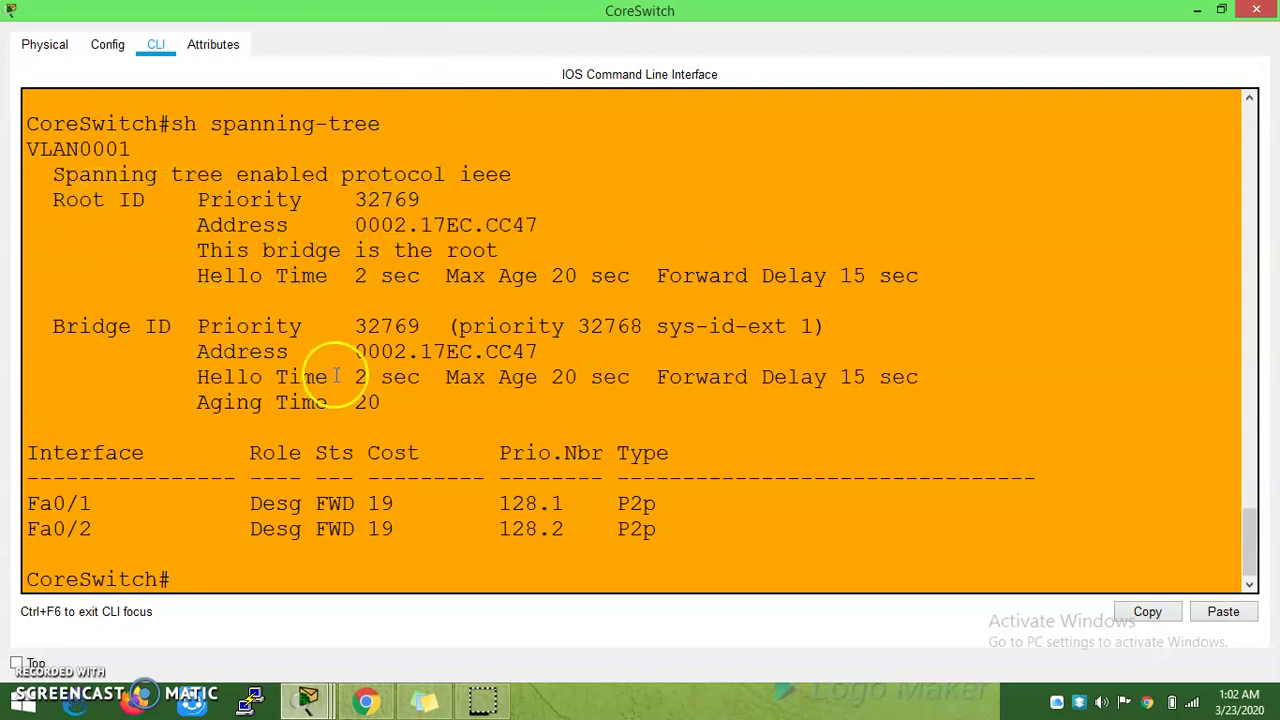
Copy the Bridge ID address from CoreSwitch's spanning-tree output and return to the topology.
left_click_drag(355, 352, 540, 352)
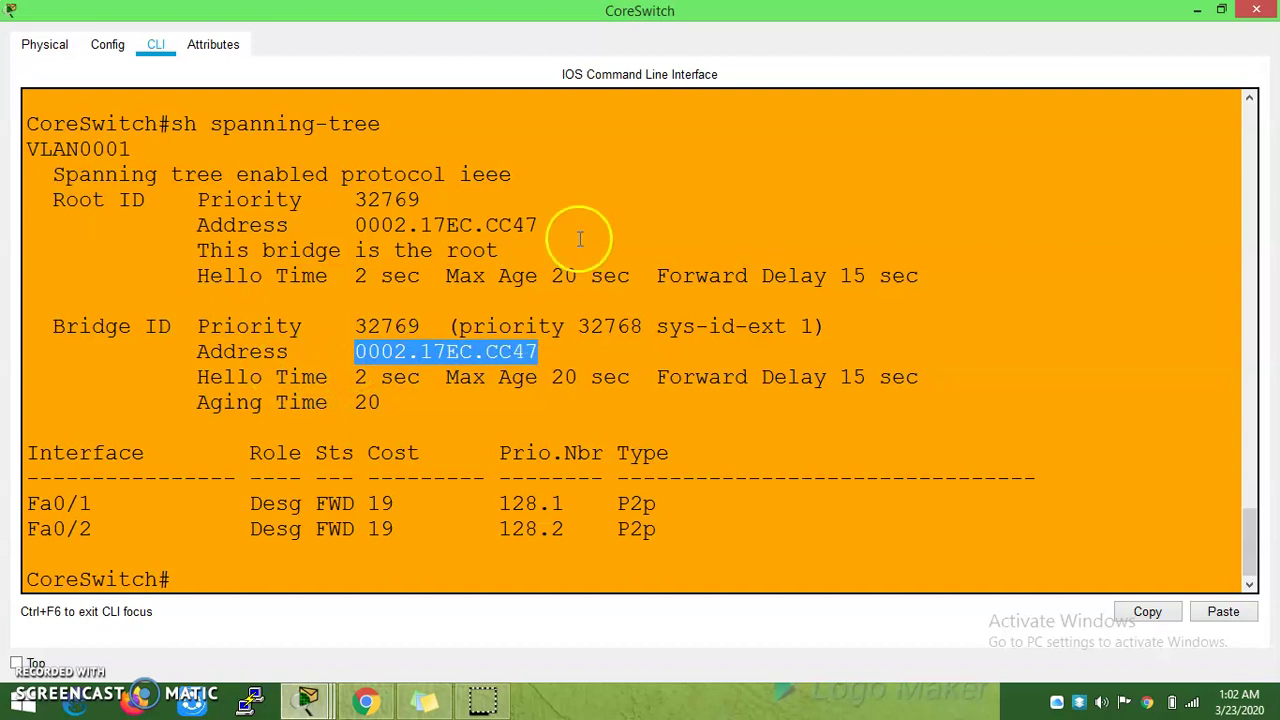
left_click_drag(540, 225, 487, 220)
left_click_drag(534, 352, 358, 352)
right_click(360, 353)
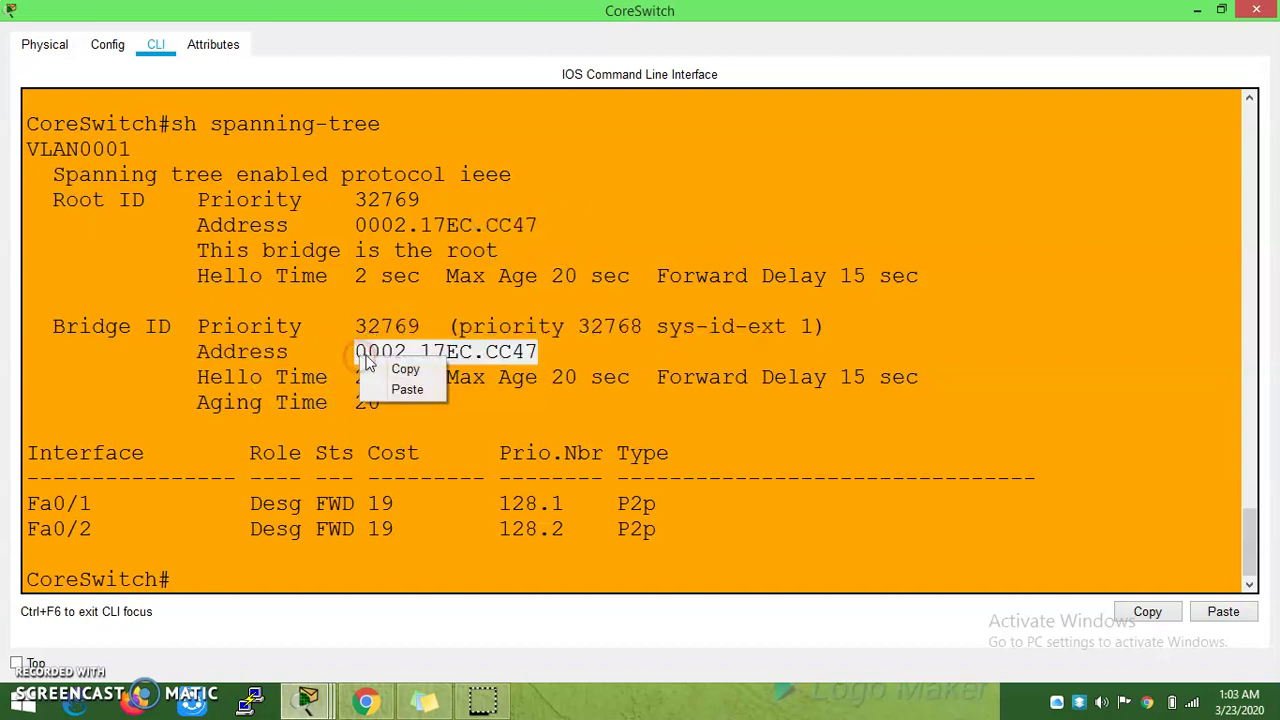
left_click(402, 366)
left_click(1200, 14)
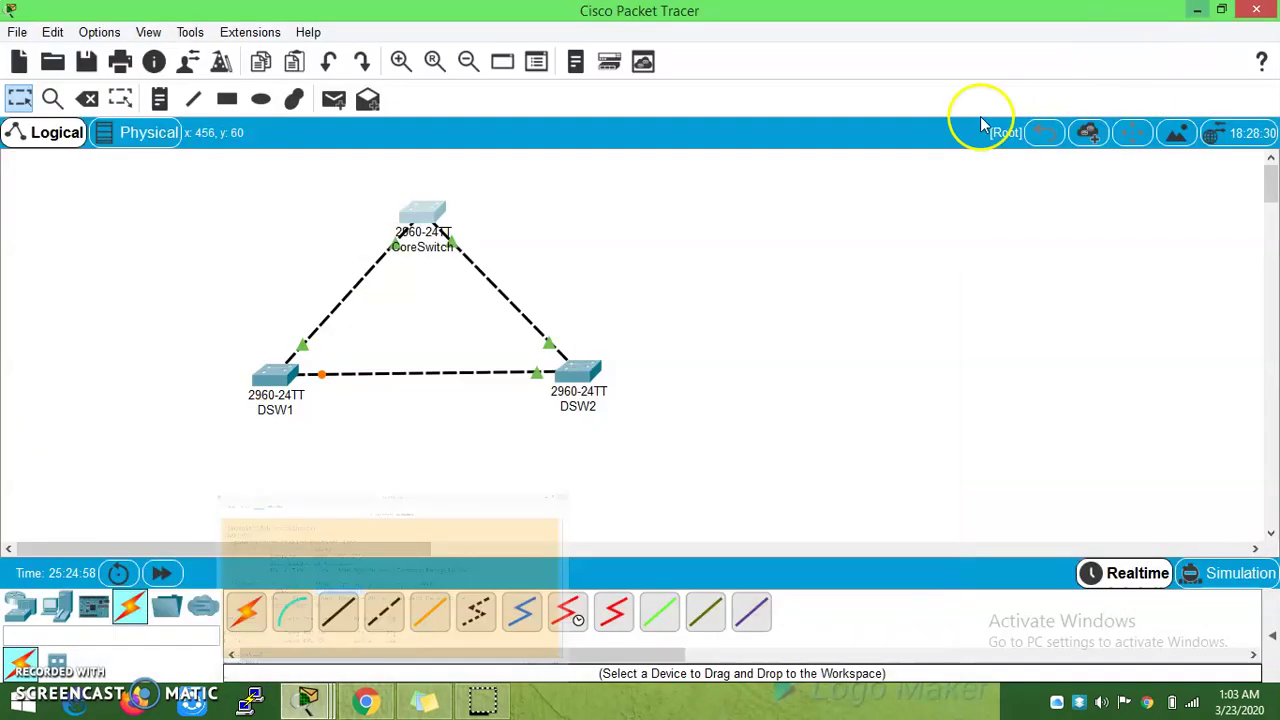
Add the note "MAC Address:0002.17EC.CC47" beside CoreSwitch in the topology.
left_click(160, 98)
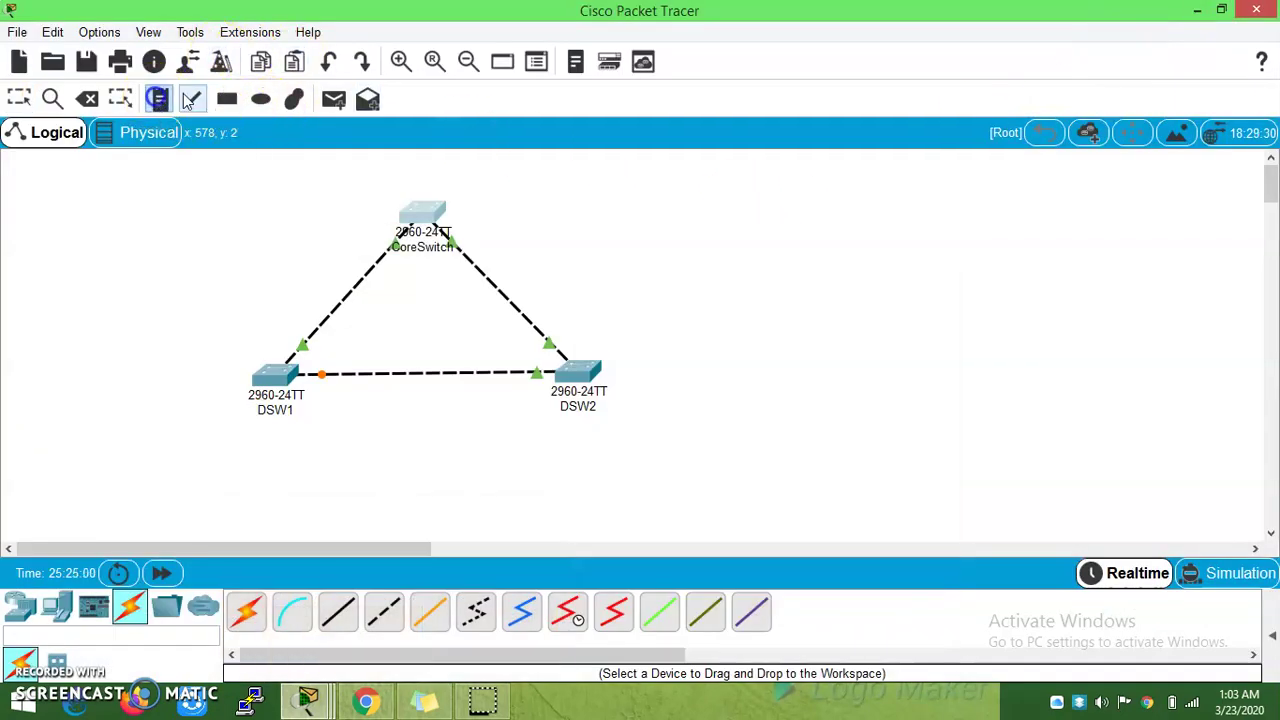
left_click(510, 205)
type("MAC Address")
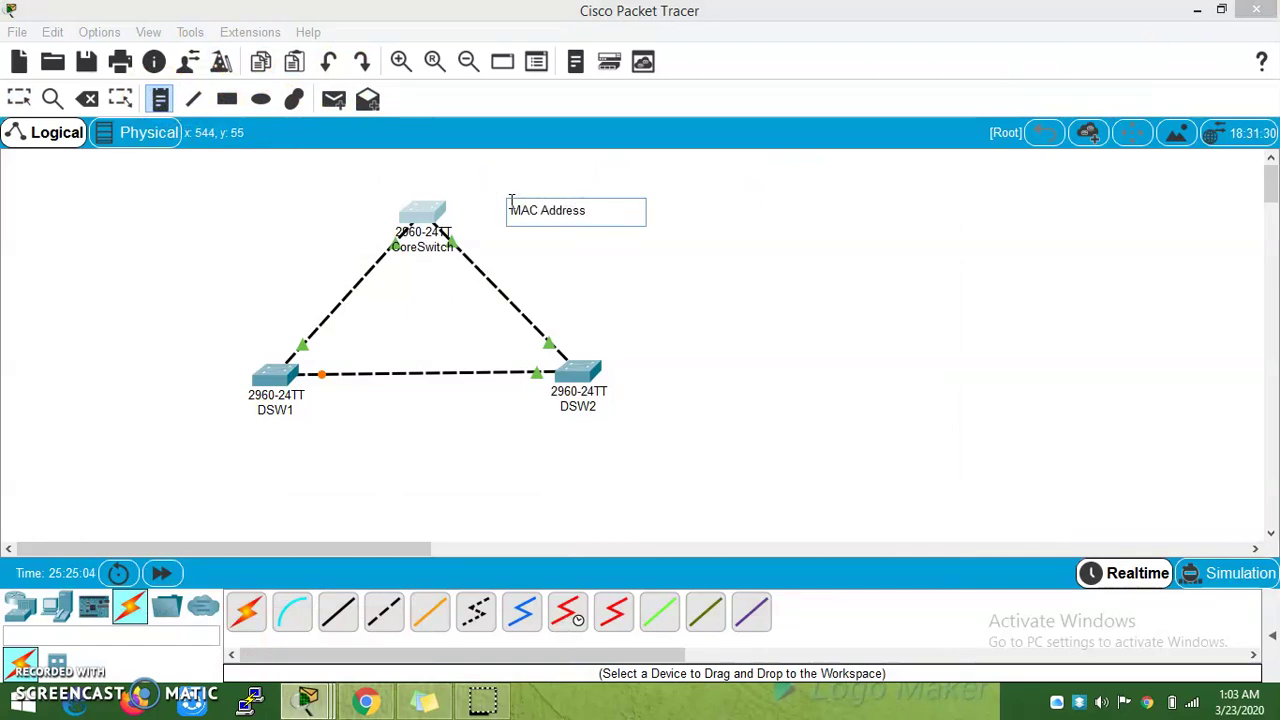
type(":")
key("Return")
key("ctrl+v")
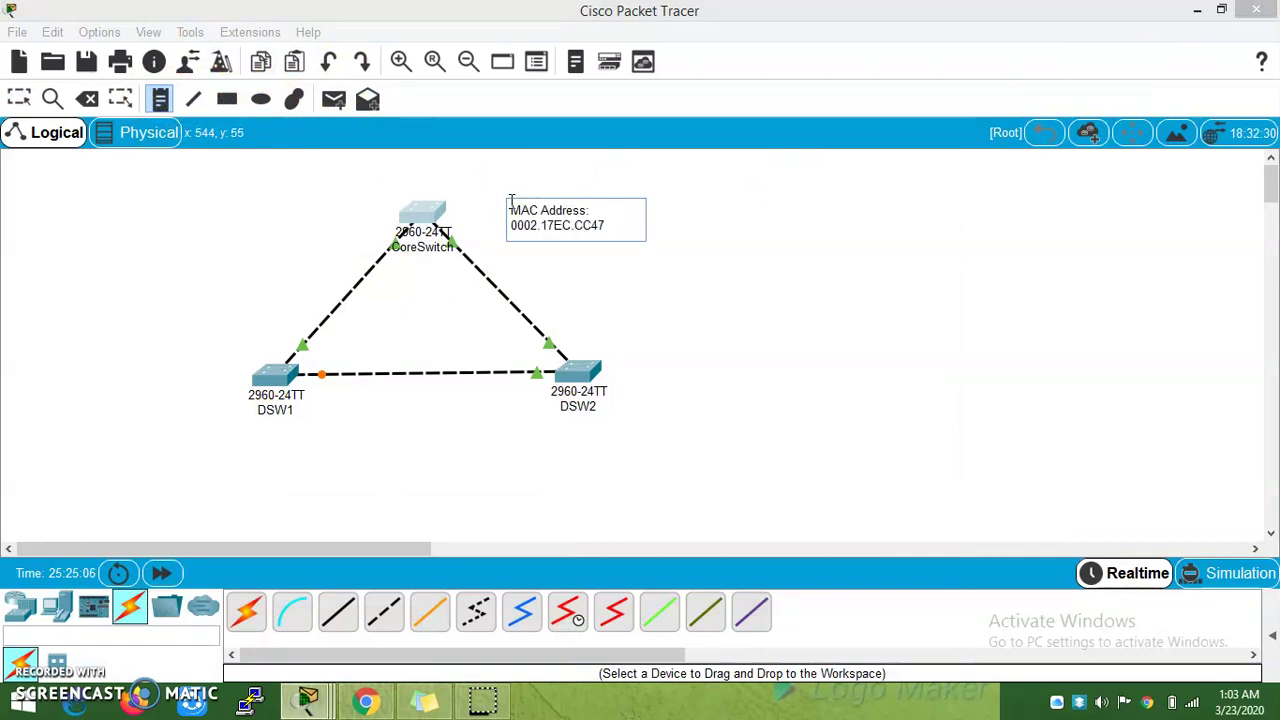
key("Escape")
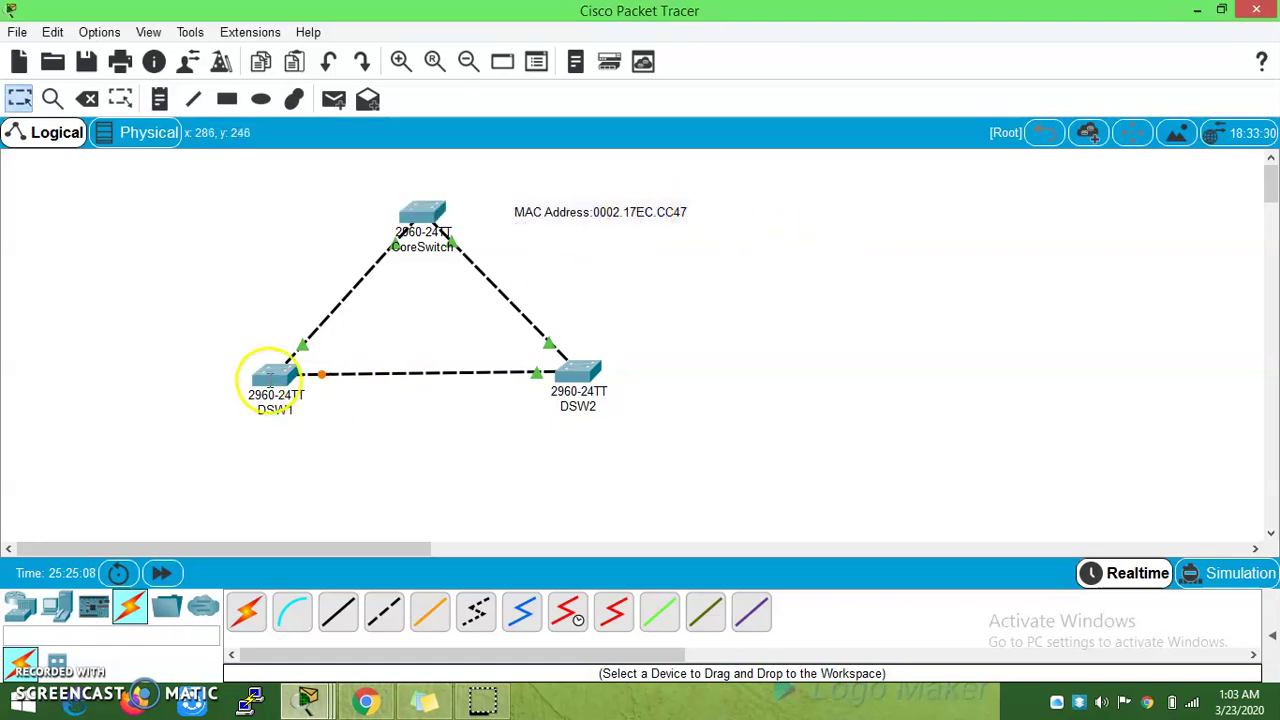
Open DSW1's command line at full size and leave configuration mode for privileged EXEC mode.
left_click(281, 378)
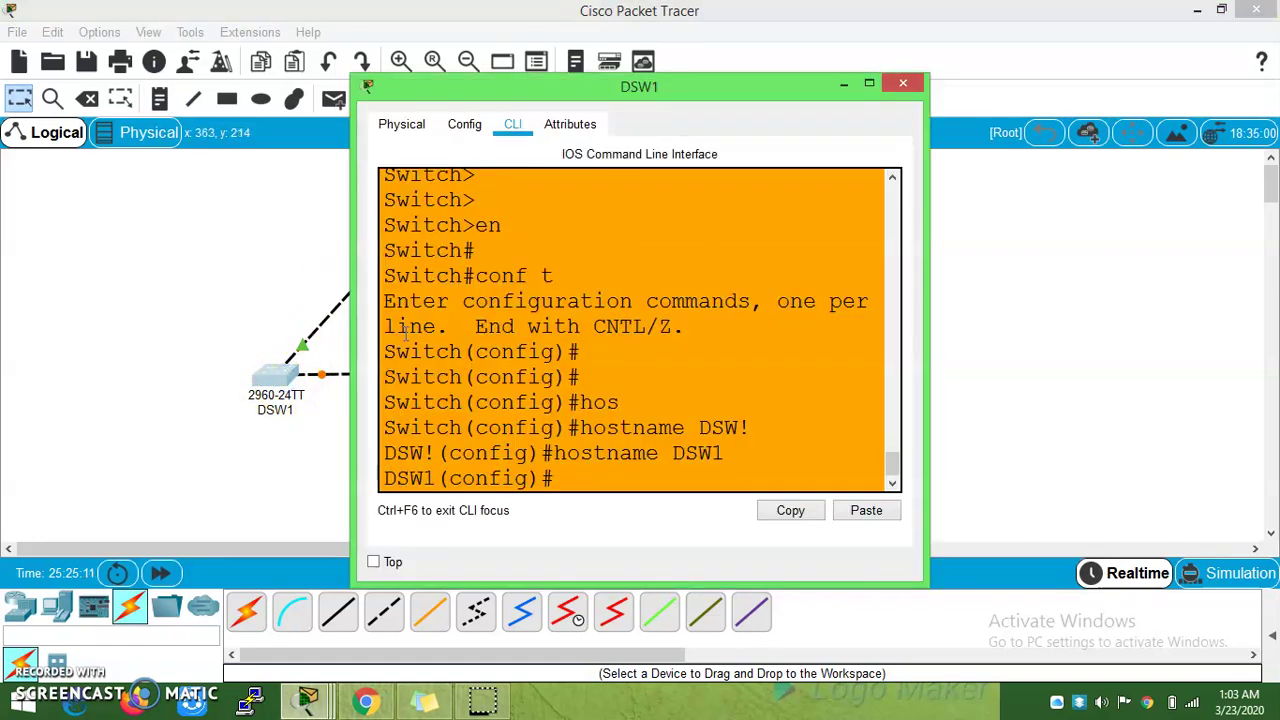
left_click(869, 82)
key("Return")
key("Return")
type("en")
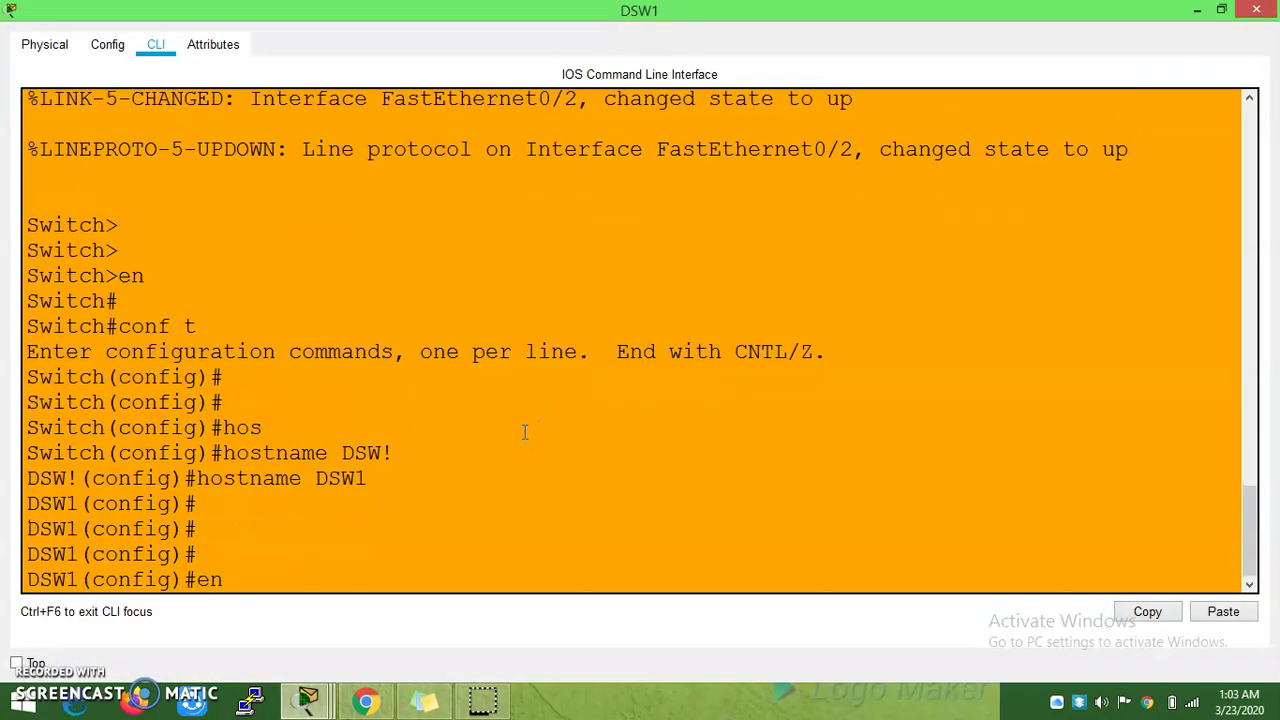
key("Return")
type("s")
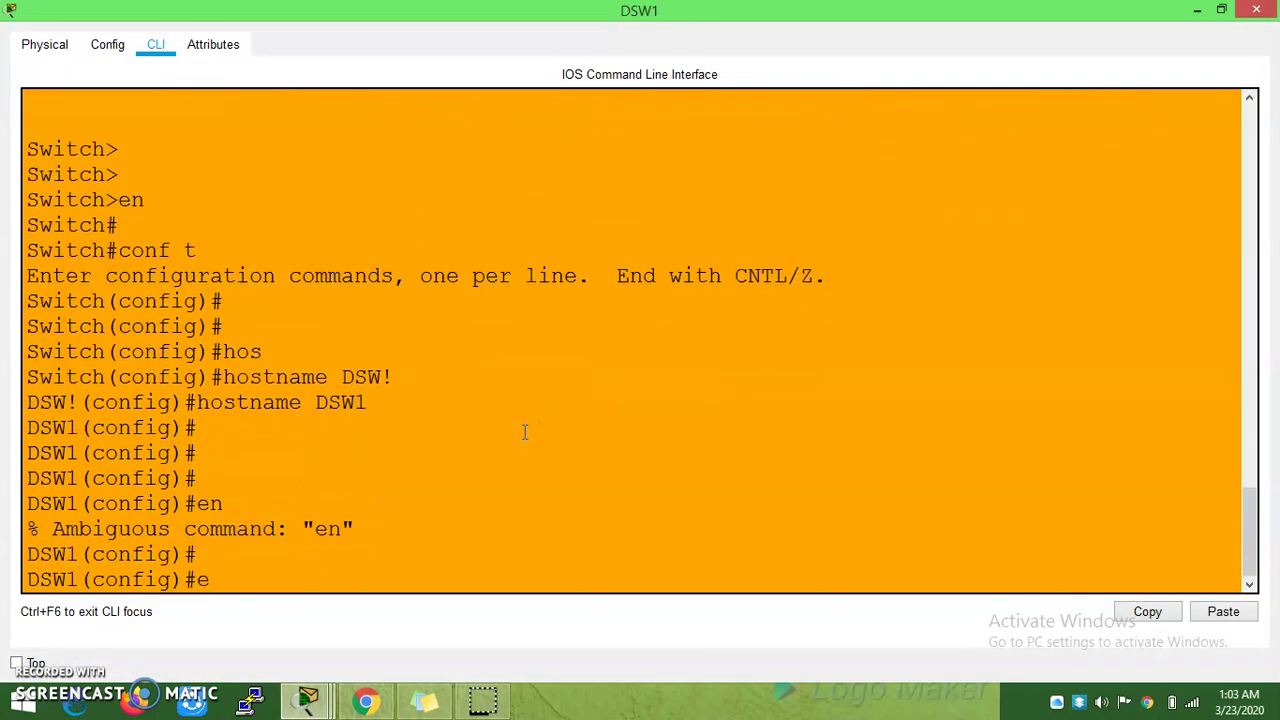
type("x")
key("Return")
Display DSW1's spanning-tree information with sh spanning-tree.
type("sh sp")
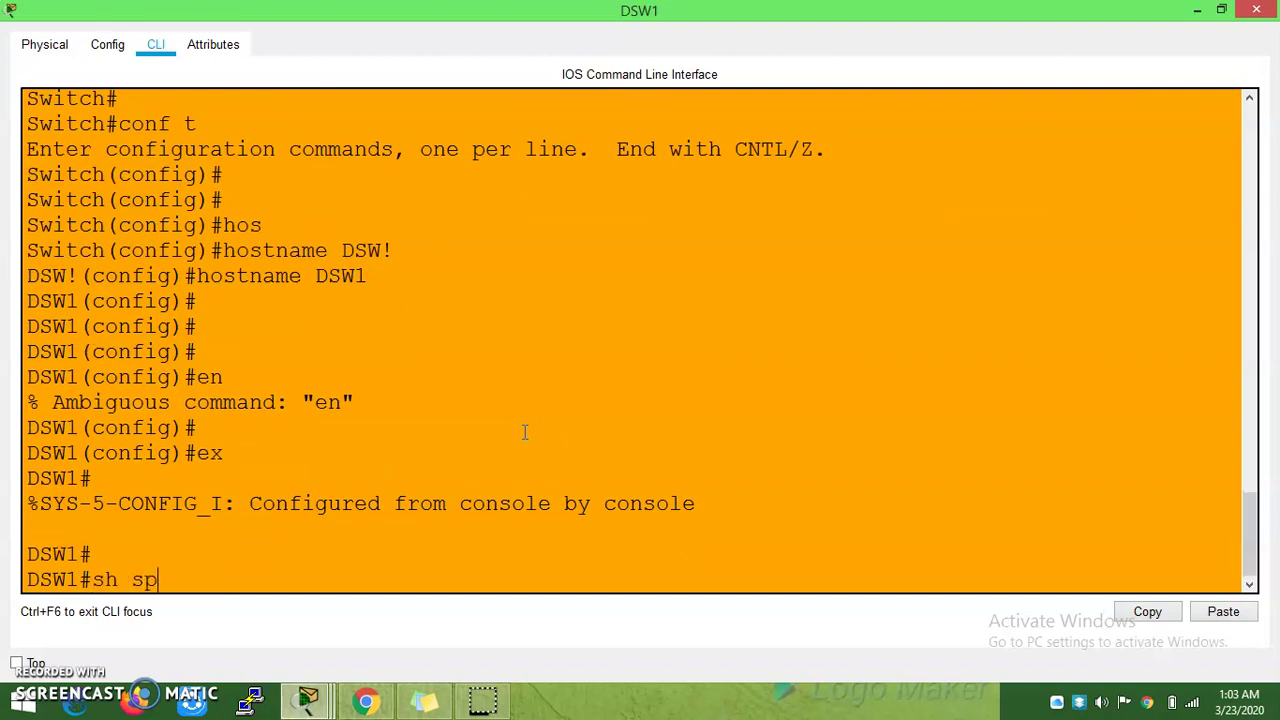
type("an")
key("Tab")
key("Return")
key("Return")
key("Return")
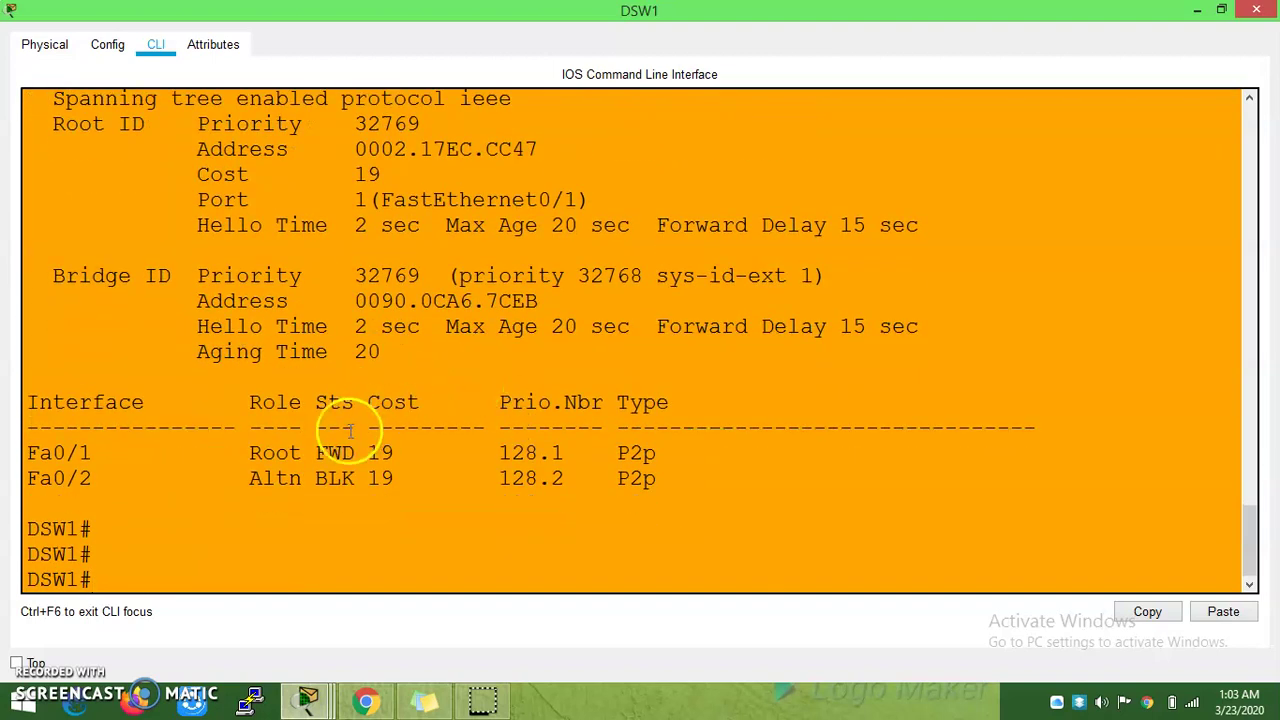
Copy the Bridge ID address from DSW1's spanning-tree output and close its window.
left_click(361, 300)
left_click_drag(384, 300, 528, 302)
right_click(538, 300)
left_click(552, 283)
left_click(1254, 10)
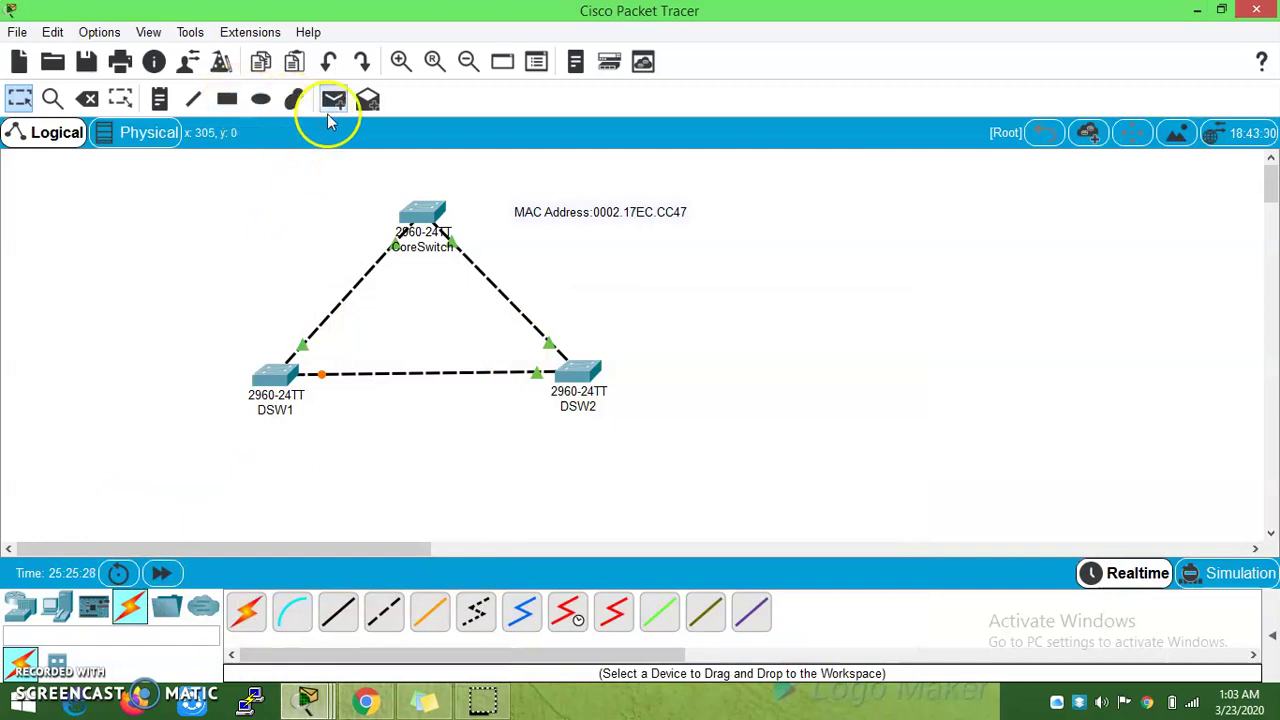
Add the note "MAC address:0090.0CA6.7CEB" beside DSW1 in the topology.
left_click(160, 98)
left_click(130, 392)
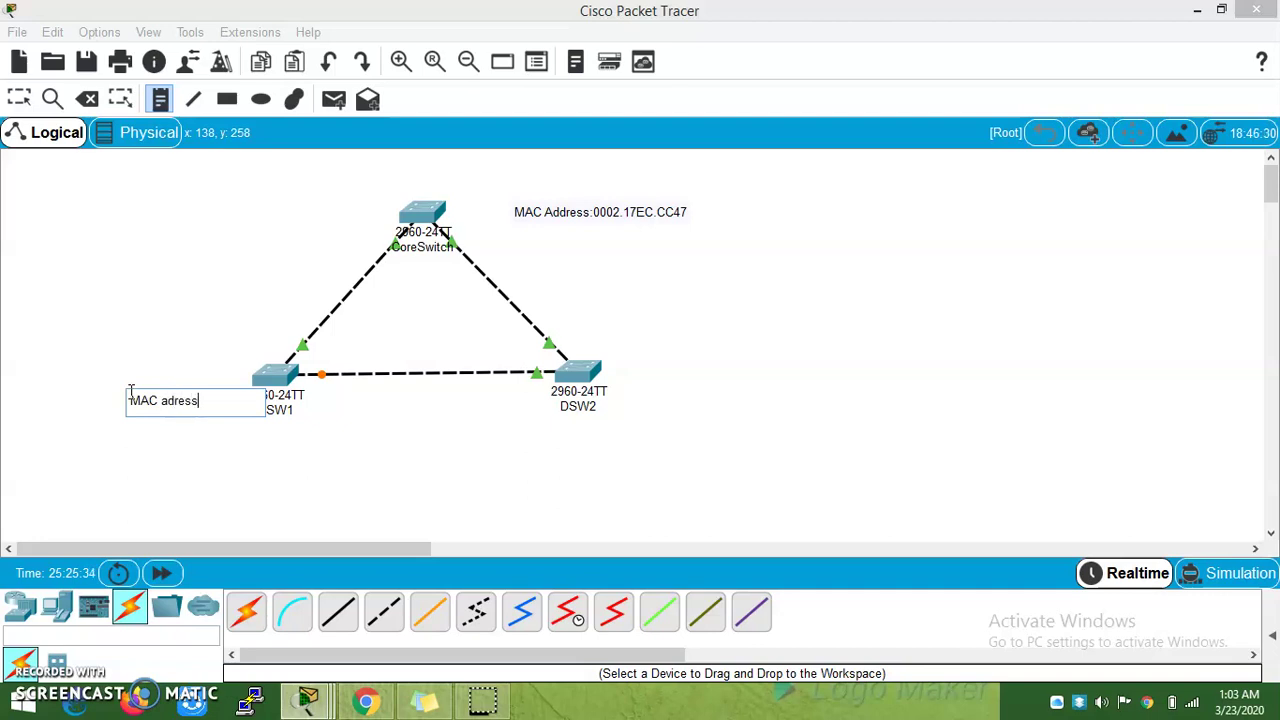
type("MAC adress:")
type("0090.0CA6.7CEB")
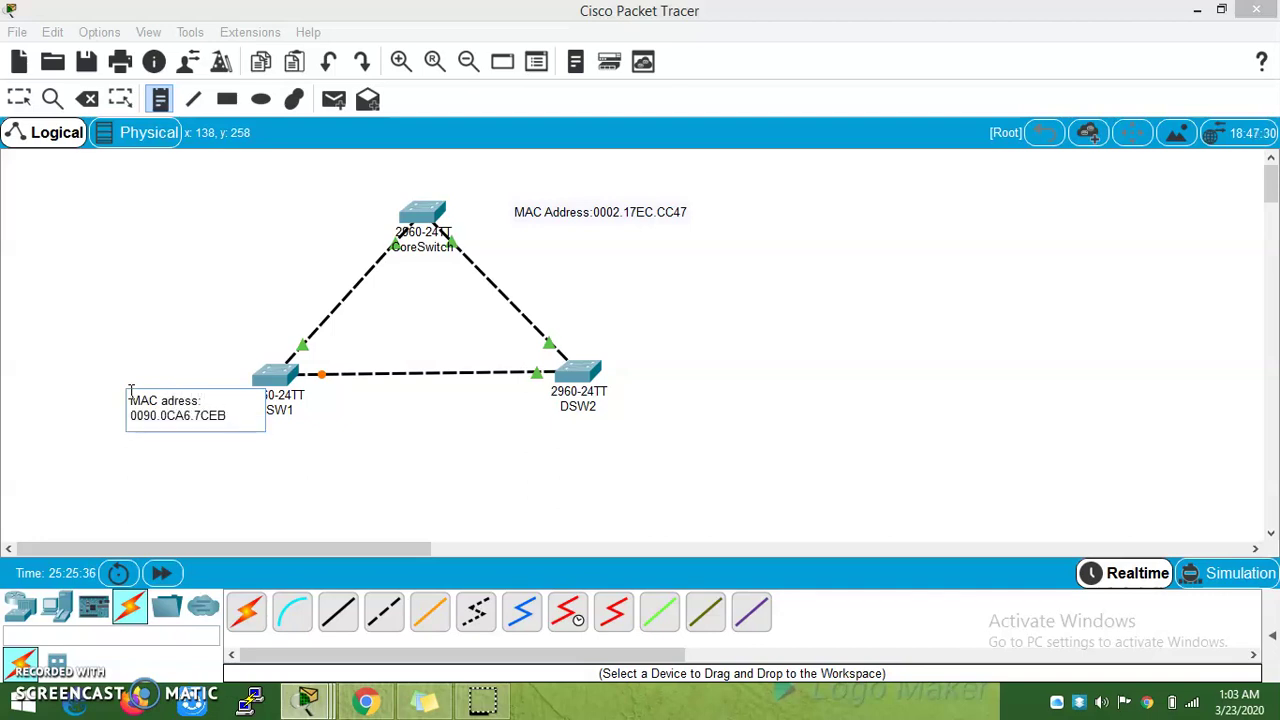
left_click(172, 398)
type("d")
left_click(380, 470)
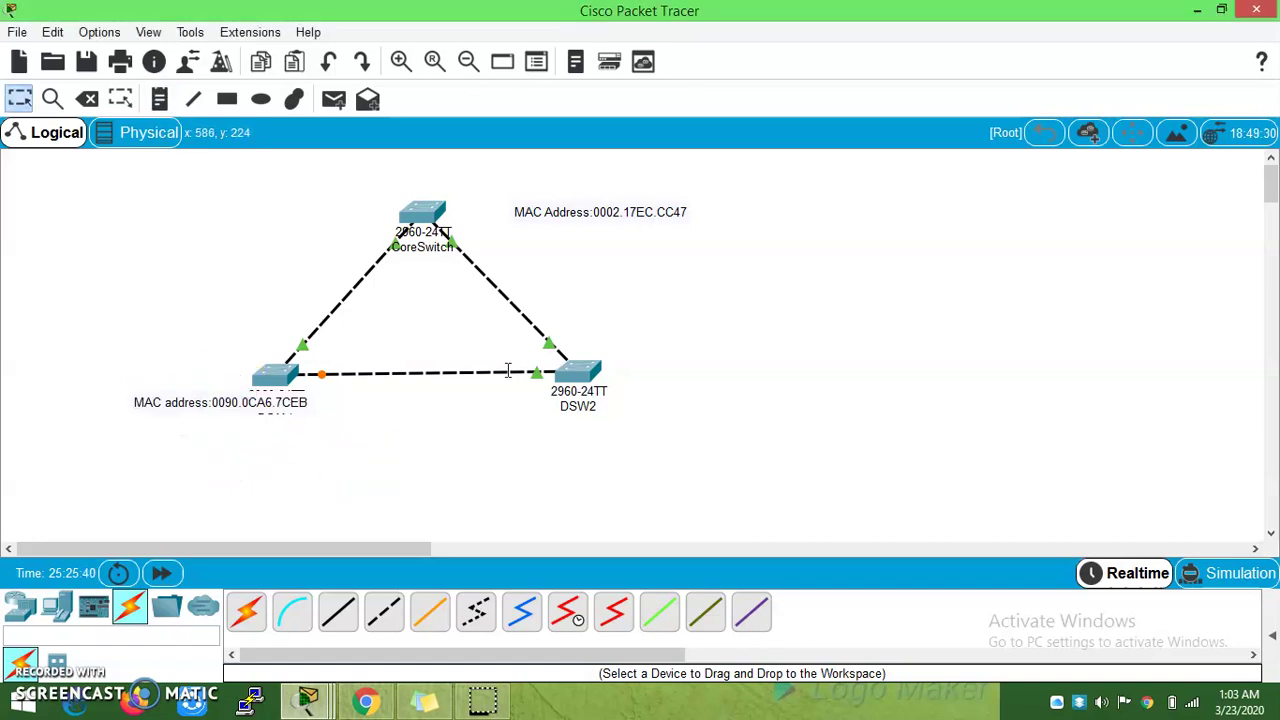
Open DSW2's command line and leave configuration mode for privileged EXEC mode.
left_click(588, 365)
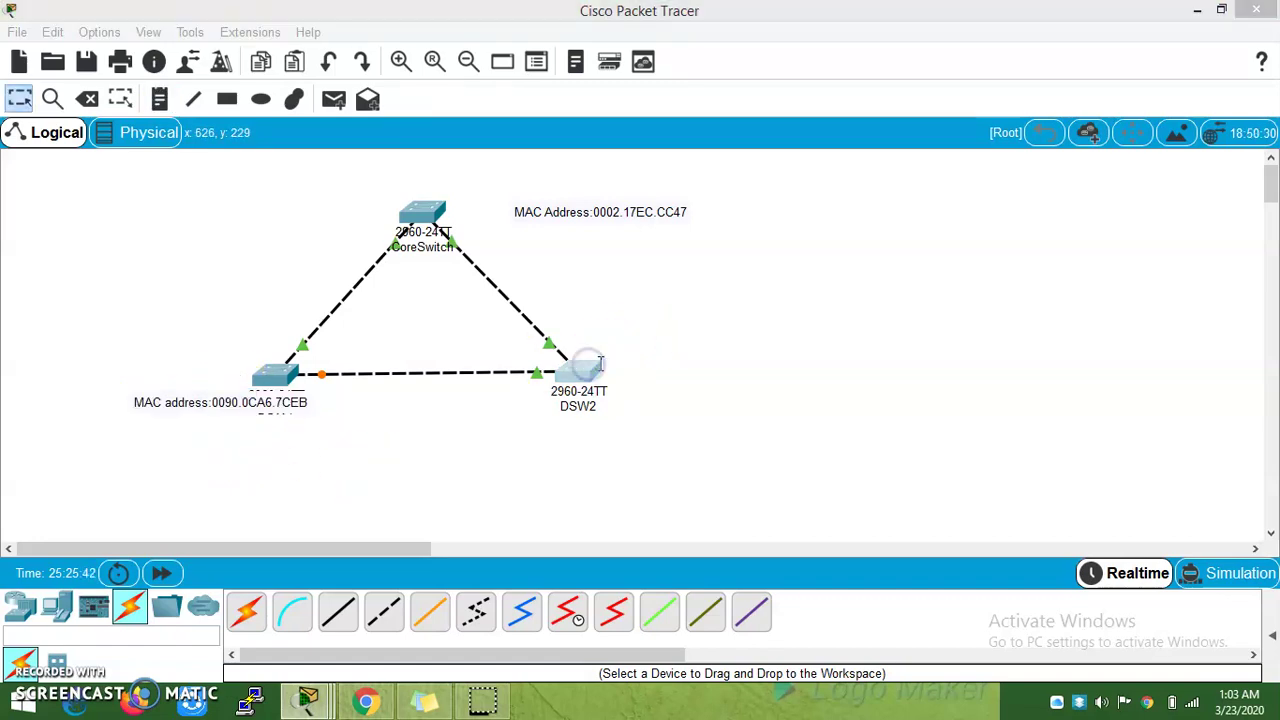
key("ctrl+z")
key("Return")
key("Return")
key("Return")
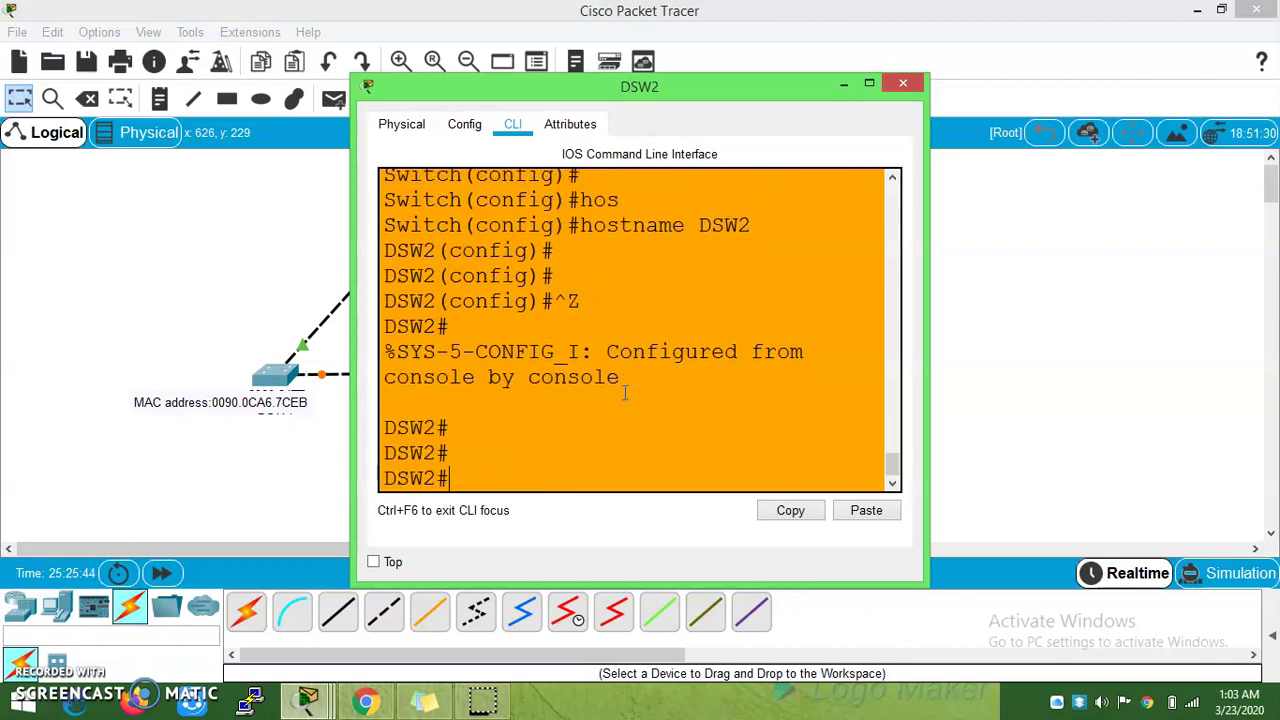
Display DSW2's spanning-tree information with sh spa and enlarge its window to full size.
type("sh spa")
key("Return")
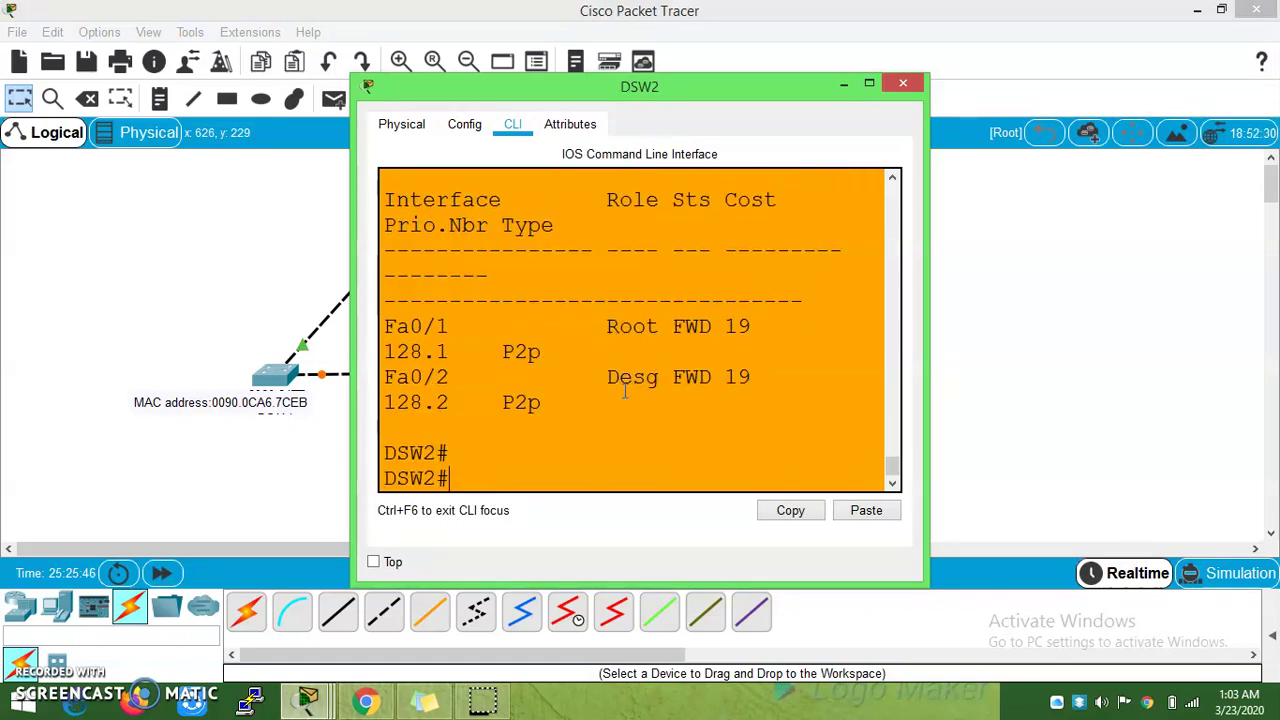
left_click(866, 84)
key("Return")
key("Return")
key("Return")
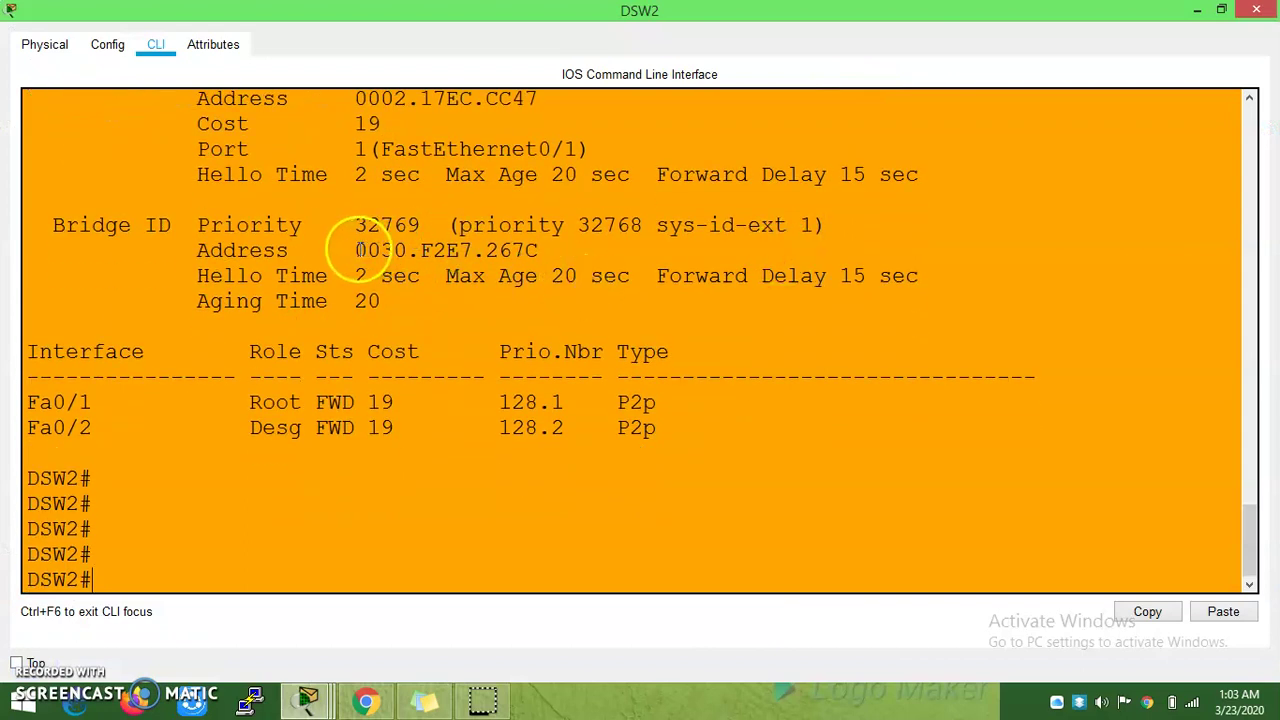
Copy the Bridge ID address from DSW2's spanning-tree output and return to the topology.
left_click_drag(350, 251, 473, 250)
right_click(538, 250)
left_click(584, 258)
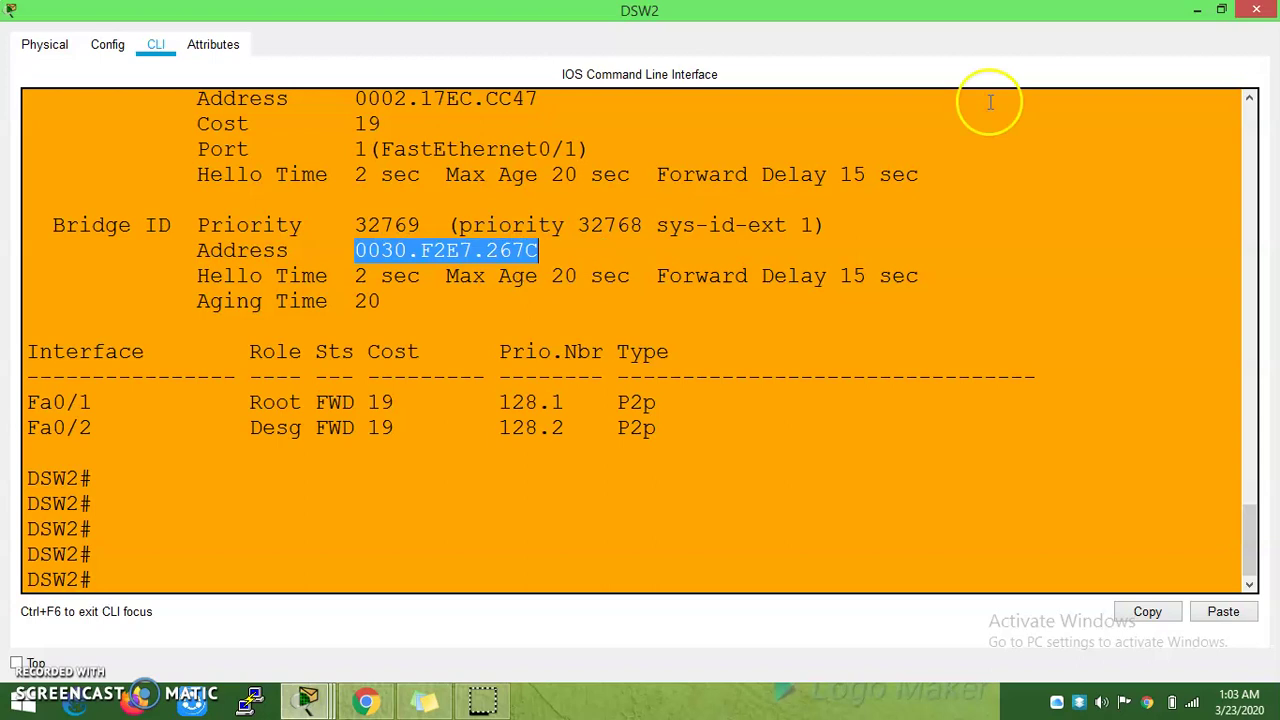
left_click(1201, 9)
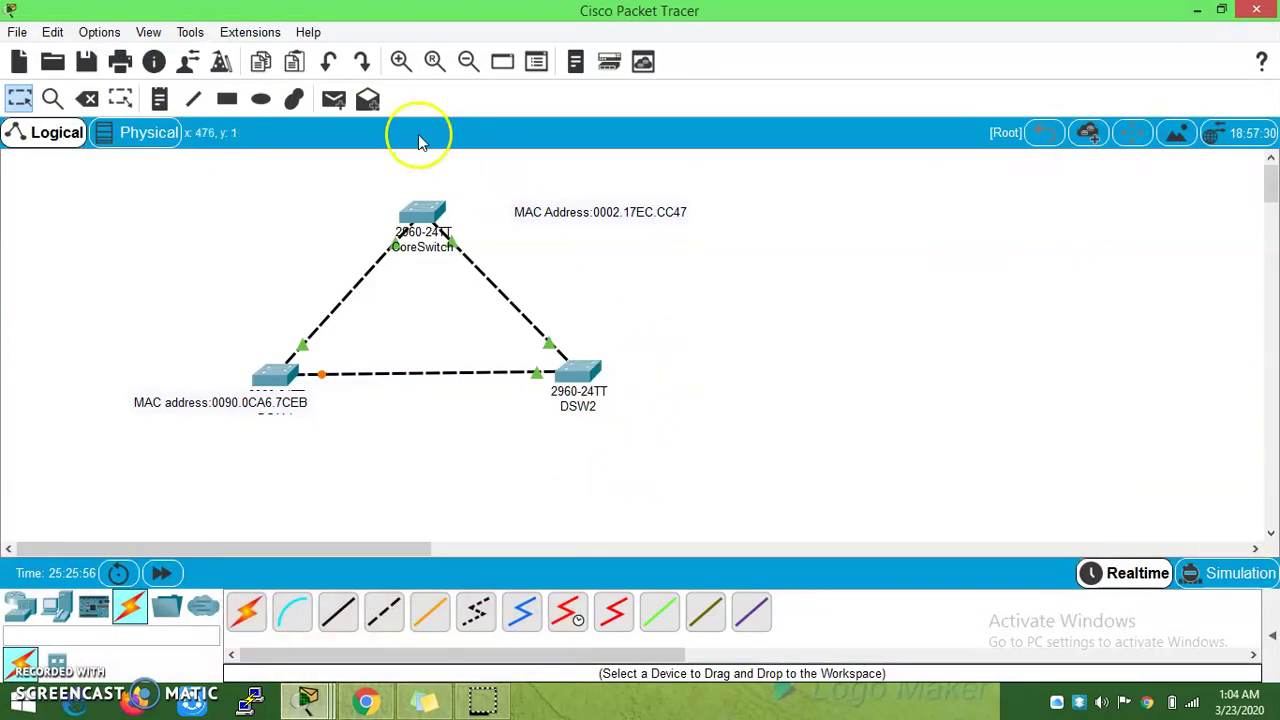
Add the note "MAC Address:0030.F2E7.267C" beside DSW2 in the topology.
left_click(160, 99)
left_click(712, 374)
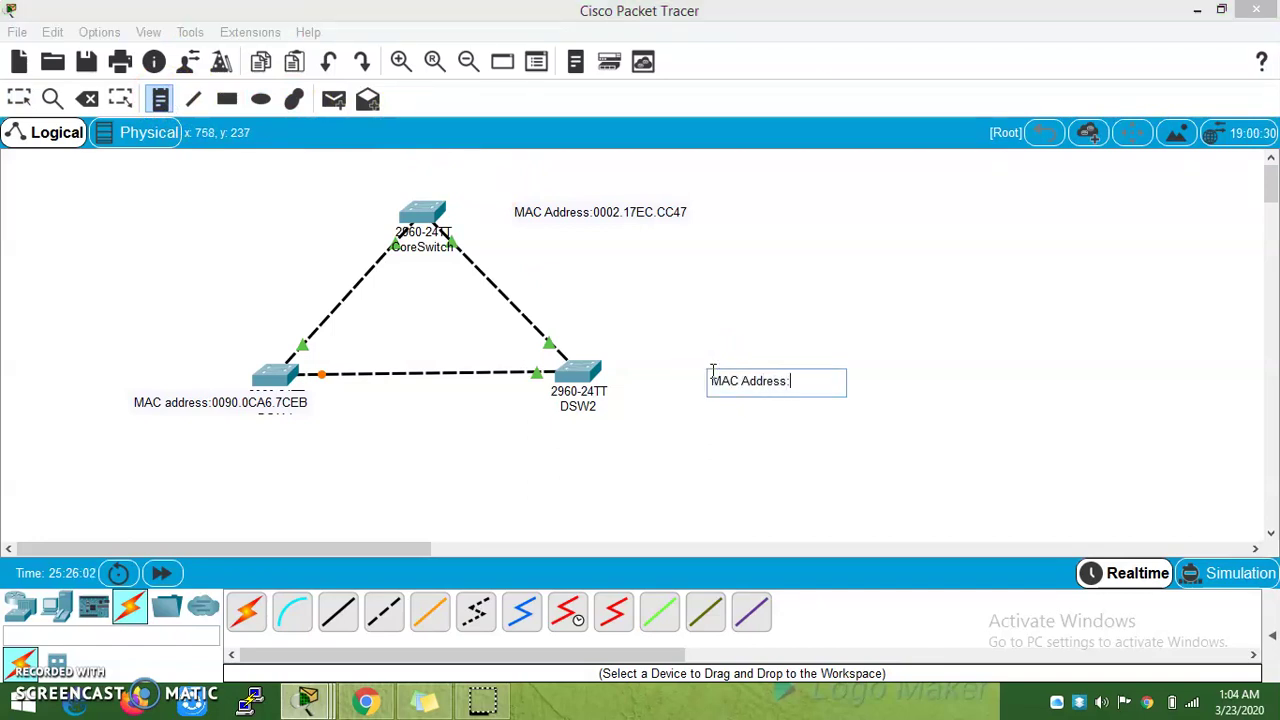
key("ctrl+v")
key("Escape")
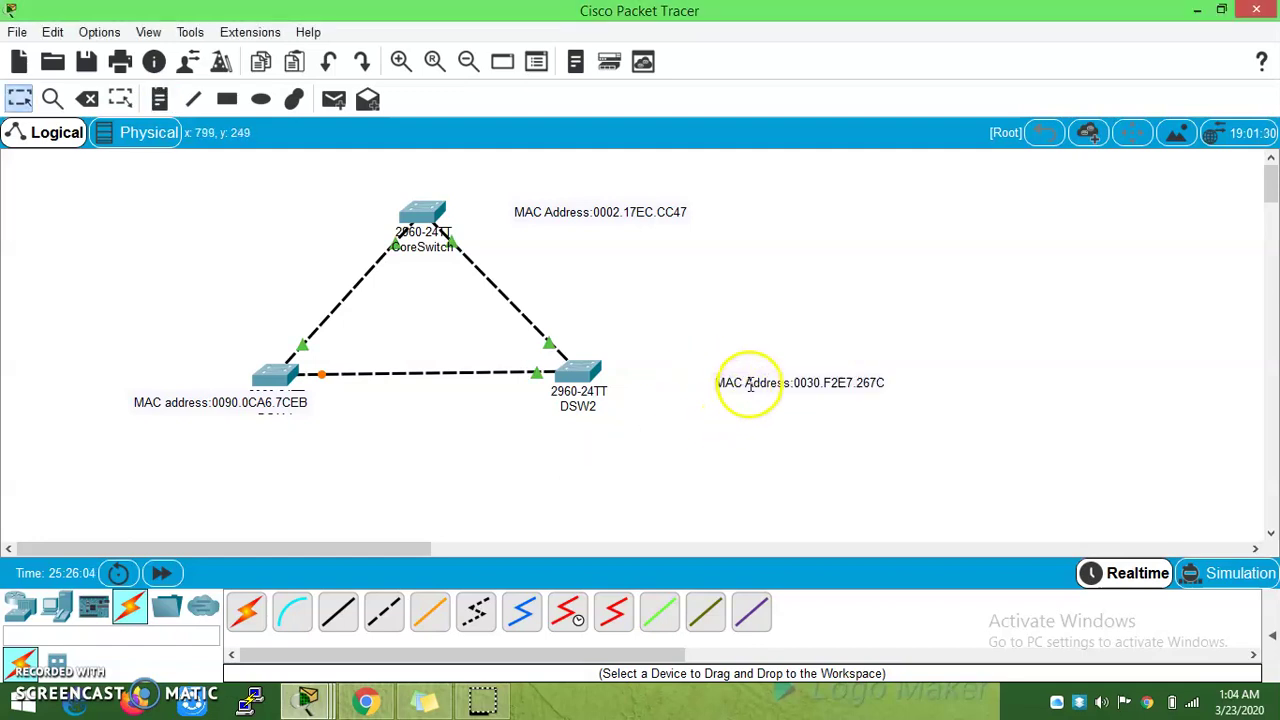
Move DSW1's MAC address note clear of the switch label, and bring DSW2's note closer to its switch.
double_click(170, 403)
left_click(251, 408)
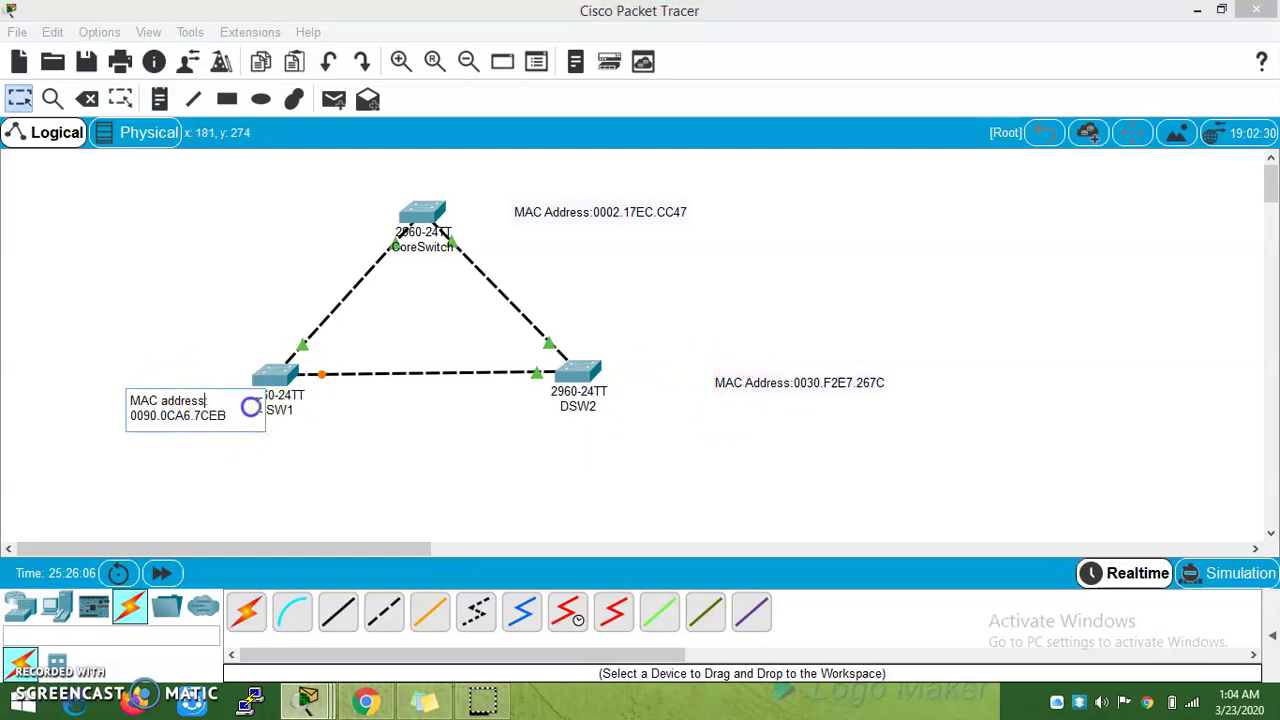
left_click(258, 404)
left_click_drag(258, 404, 178, 381)
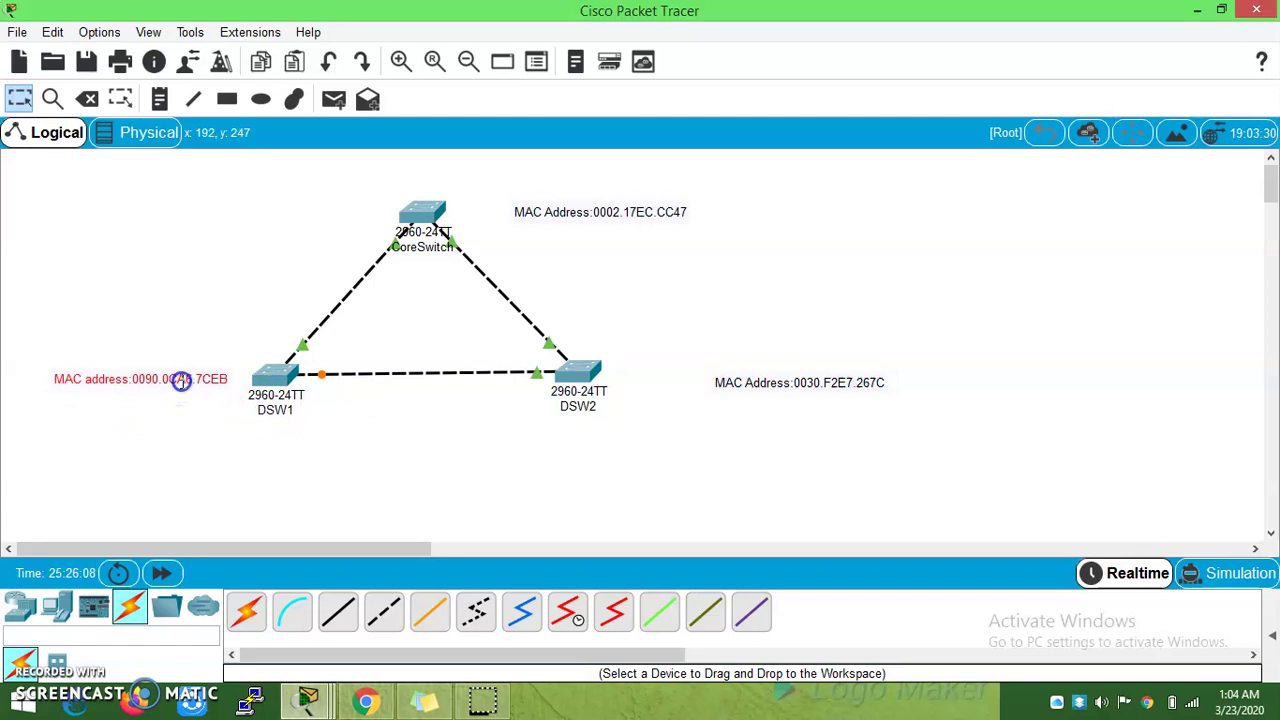
left_click(729, 381)
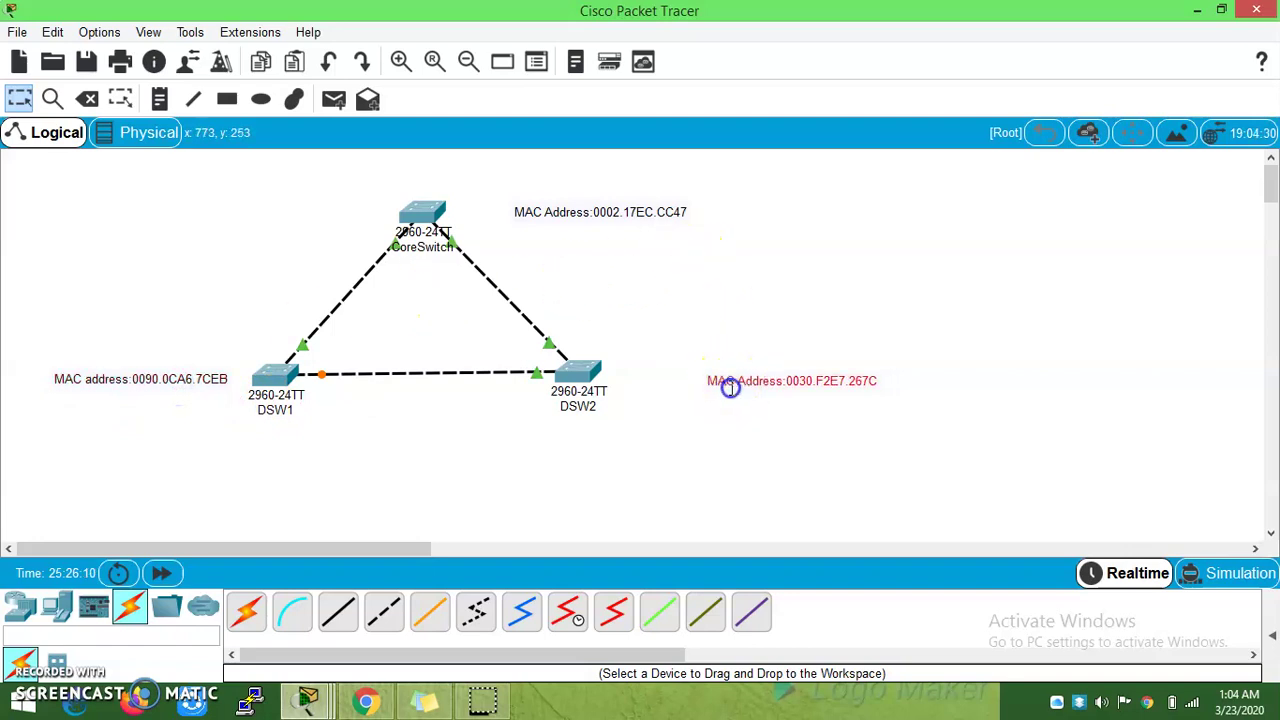
left_click_drag(729, 381, 683, 371)
Check CoreSwitch's Root ID in its spanning-tree output and add the note "Root Bridge" above that switch.
left_click(443, 226)
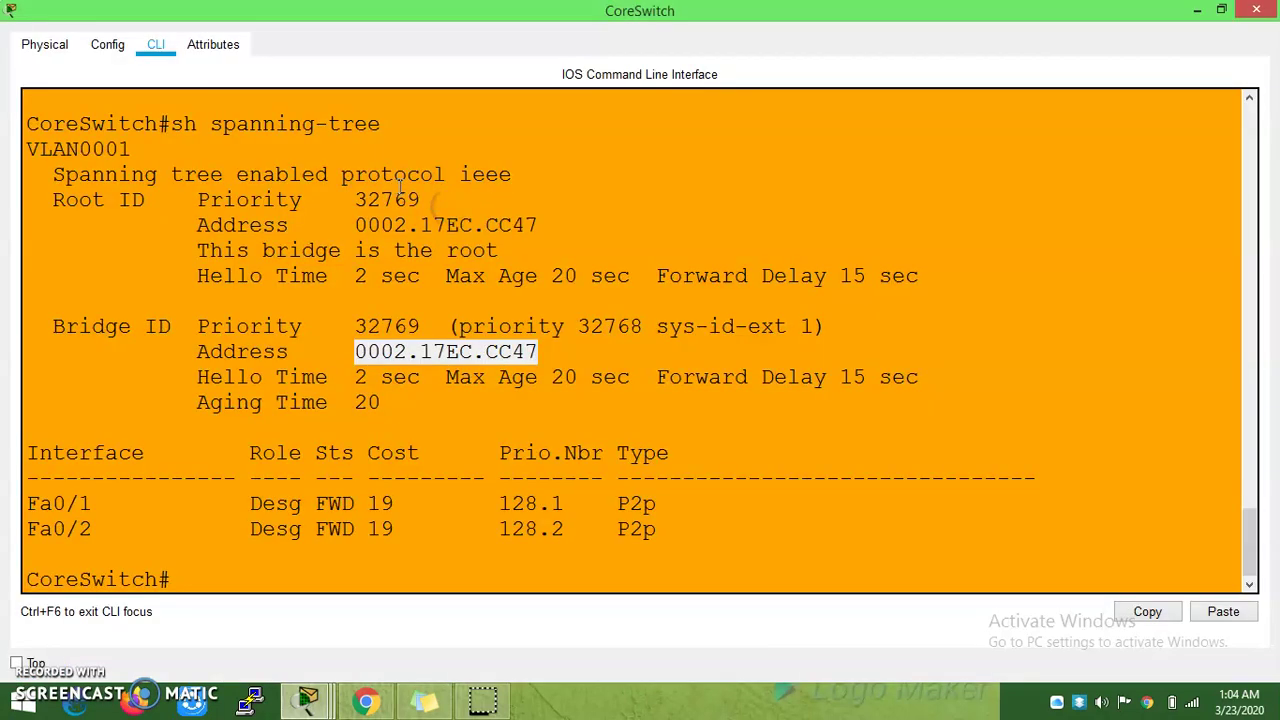
key("alt+F4")
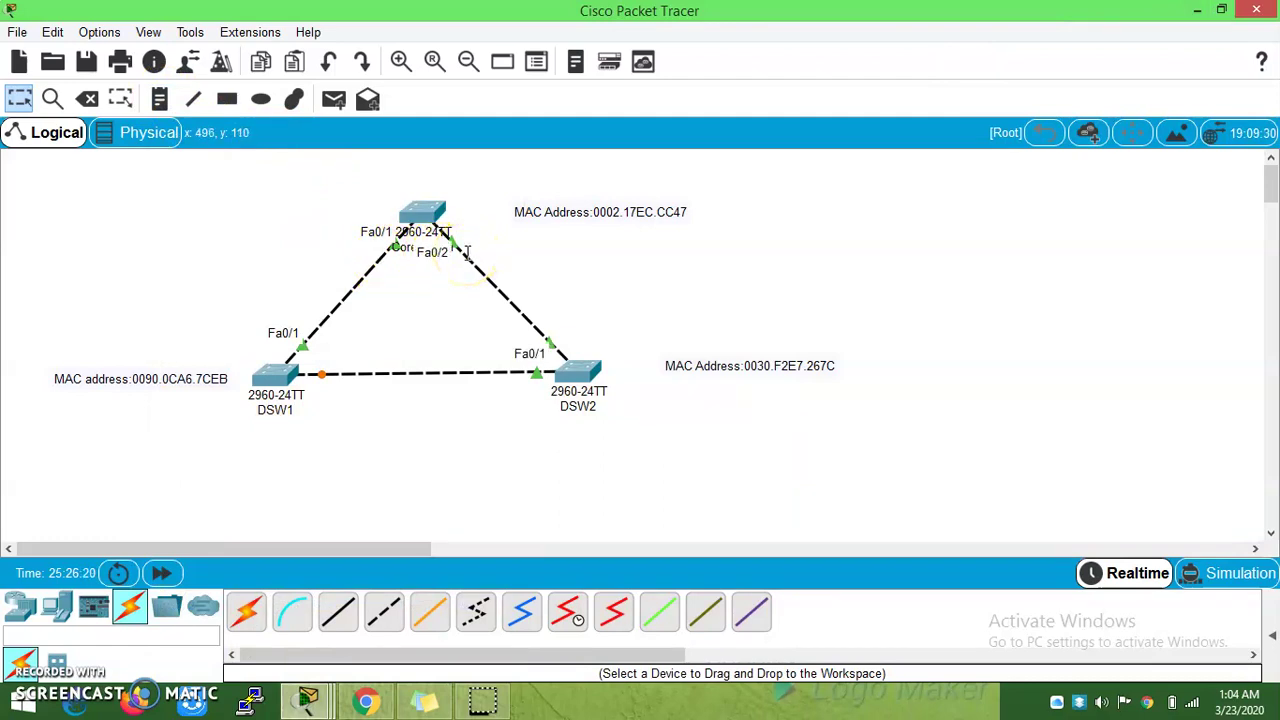
left_click(160, 98)
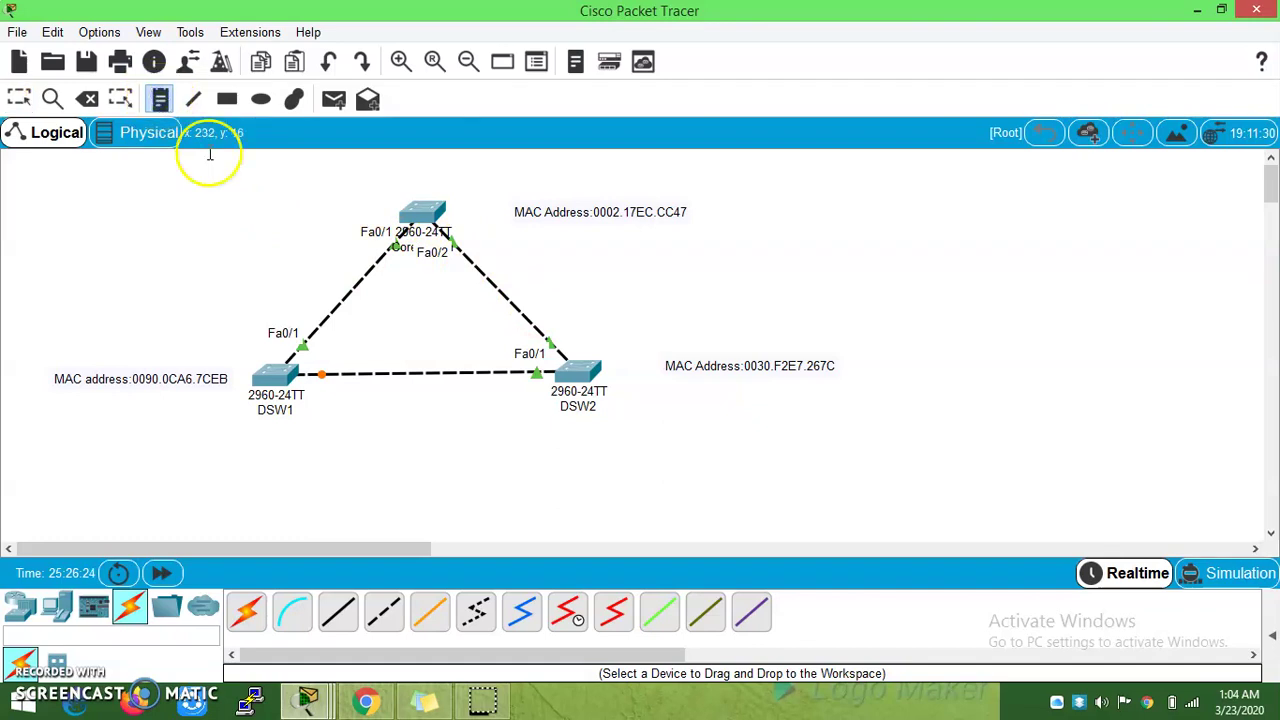
left_click(322, 183)
type("Root Bridge")
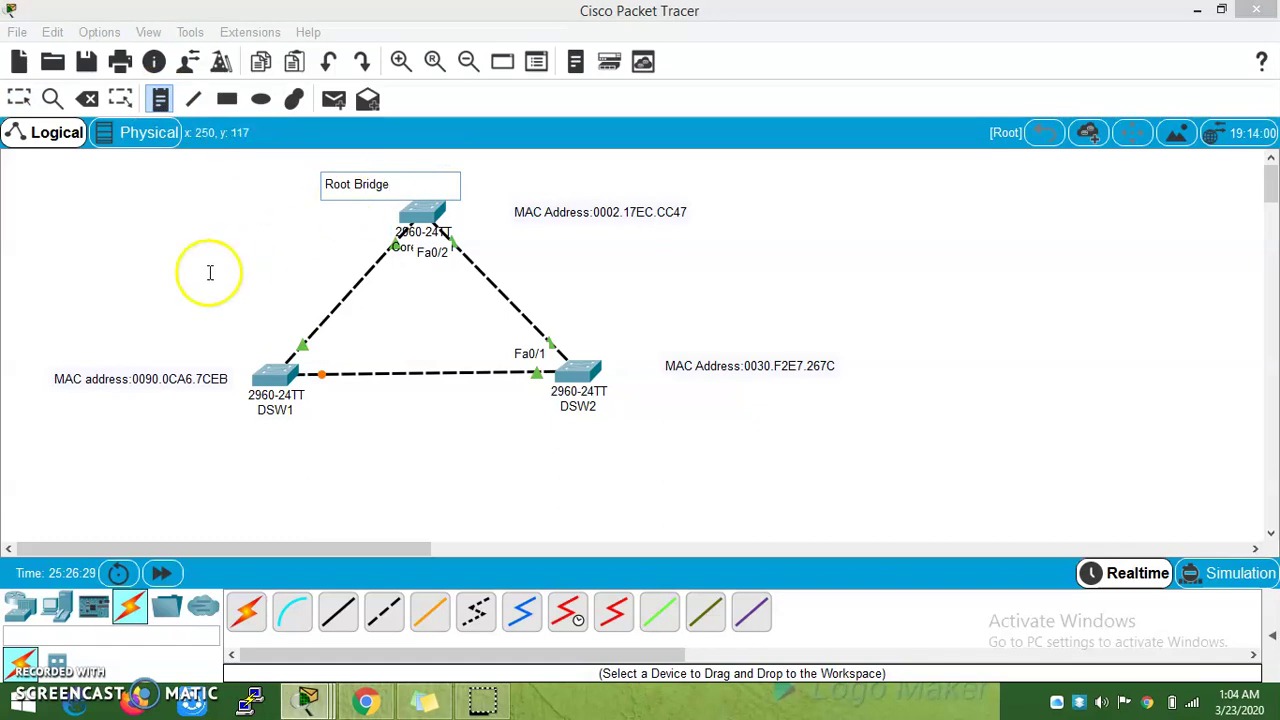
left_click(192, 279)
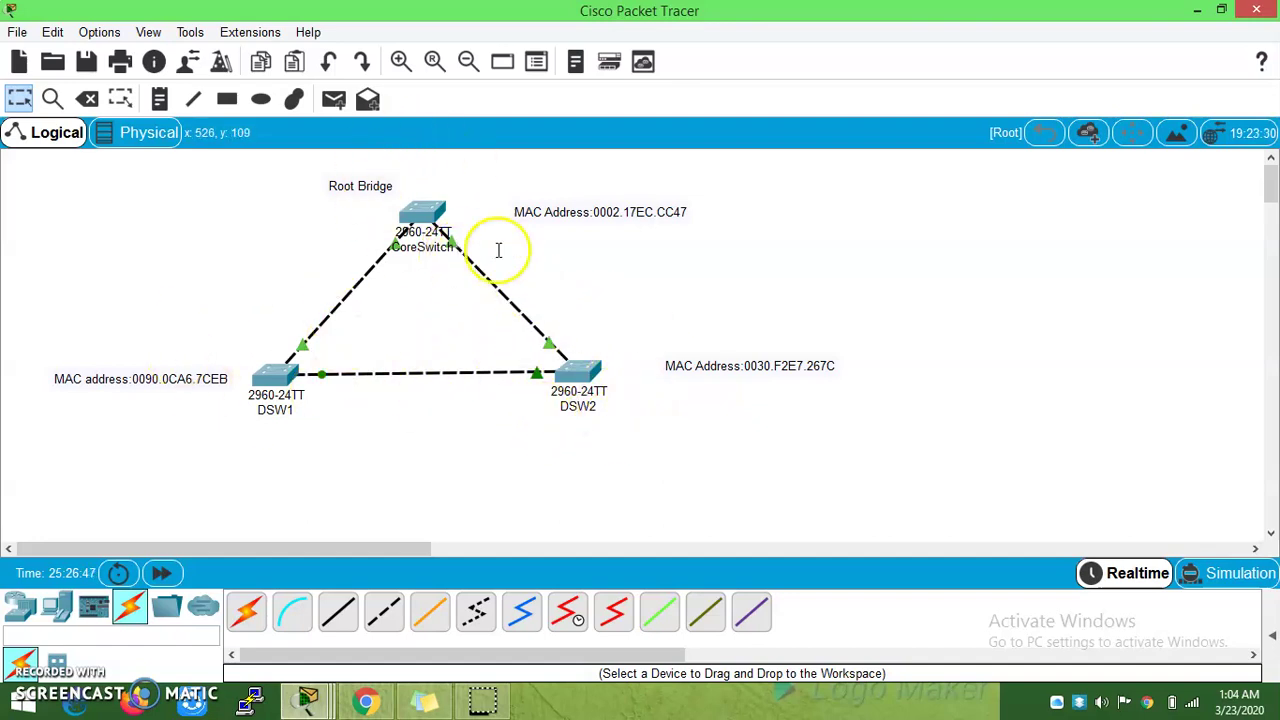
Open CoreSwitch's command line and enter global configuration mode.
left_click(424, 214)
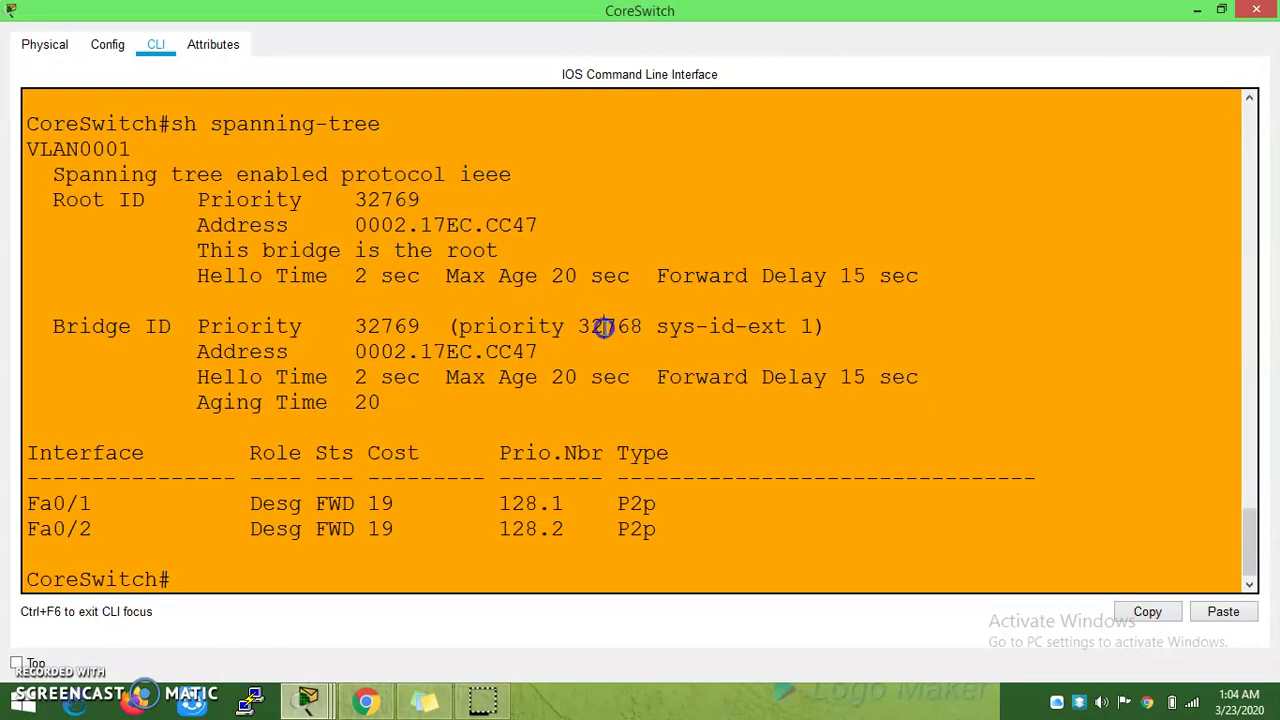
key("Return")
key("Return")
key("Return")
key("Return")
key("Return")
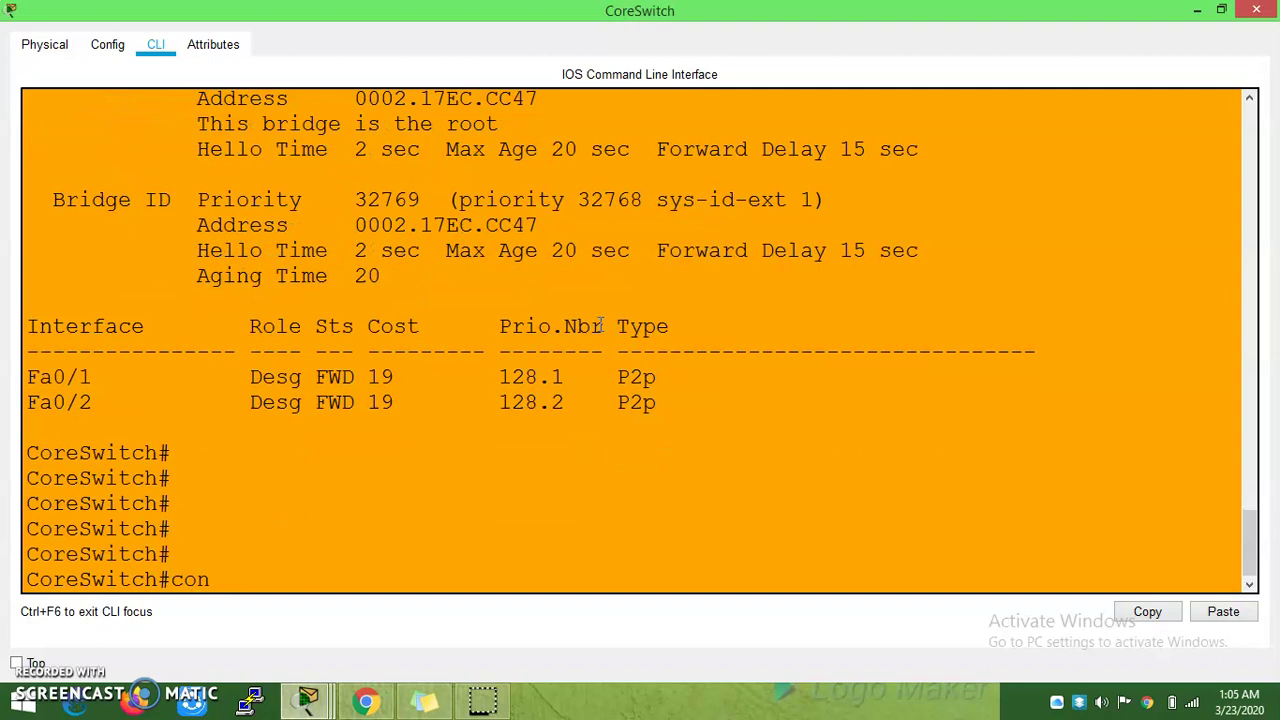
key("Return")
type("conf")
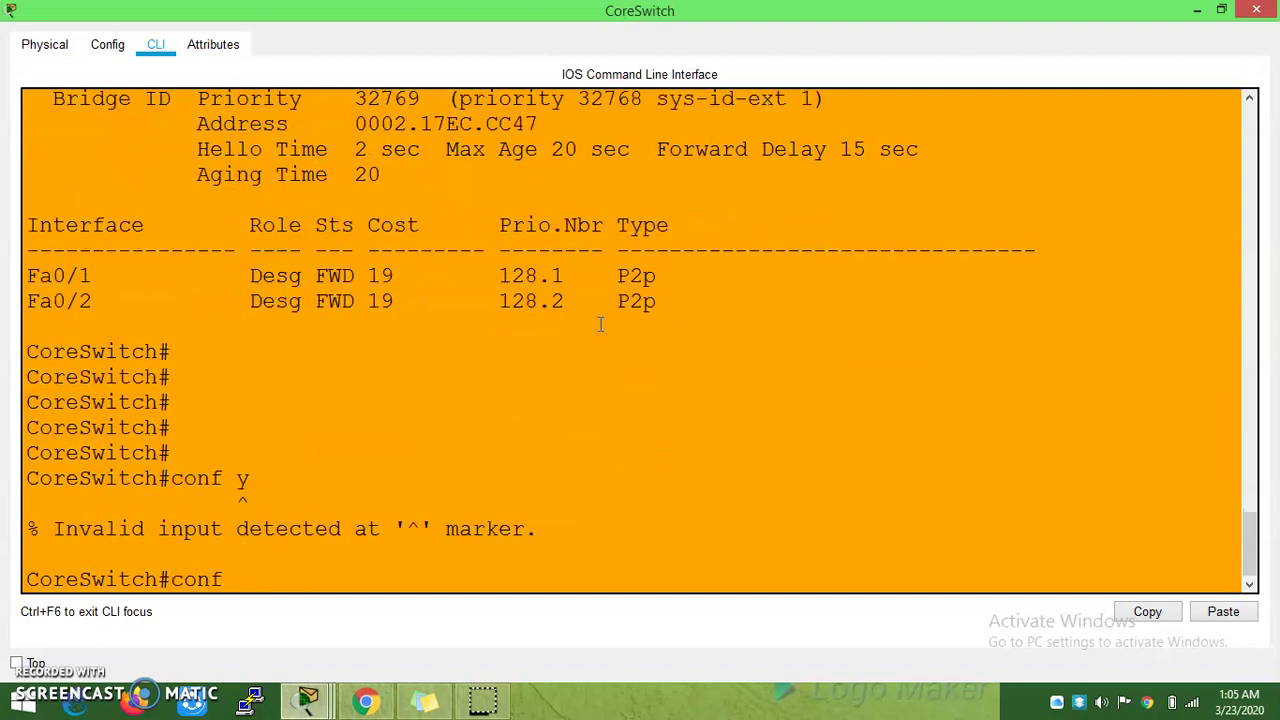
type(" t")
key("Return")
Enter interface range configuration for fastEthernet 0/1-2 on CoreSwitch.
type("int")
key("Tab")
type("r")
key("Tab")
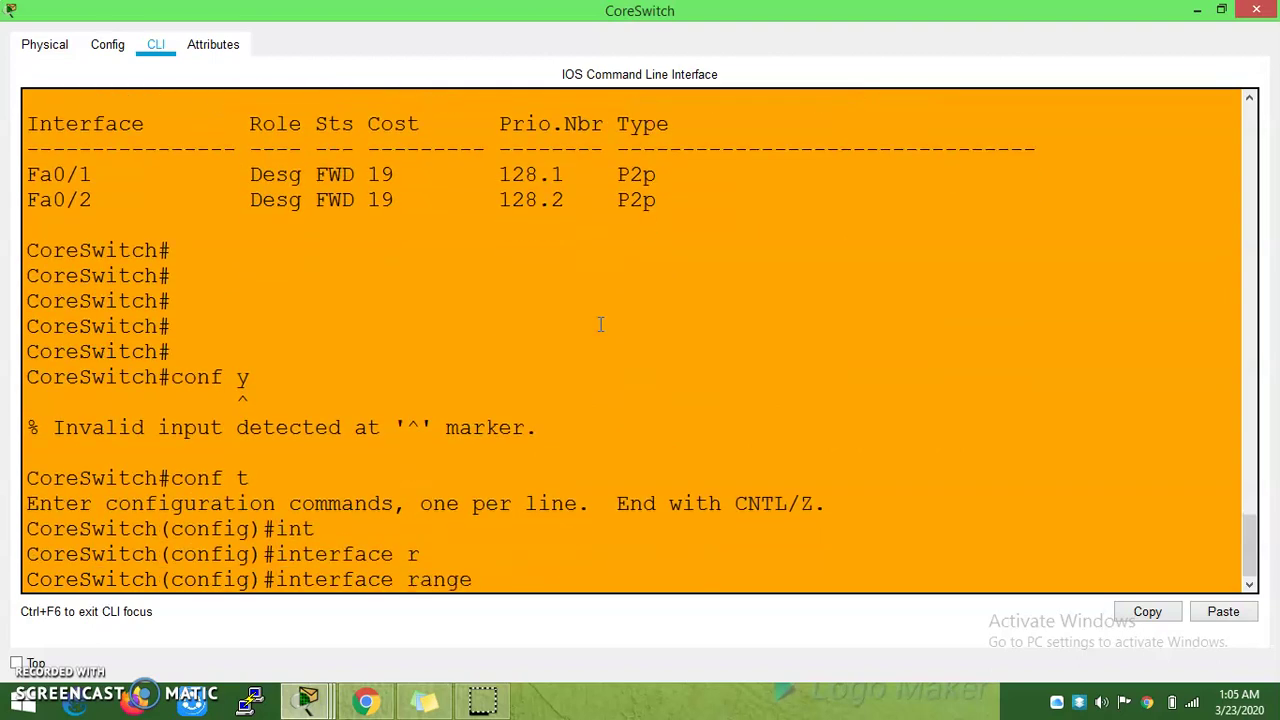
type("fa")
key("Tab")
type("0")
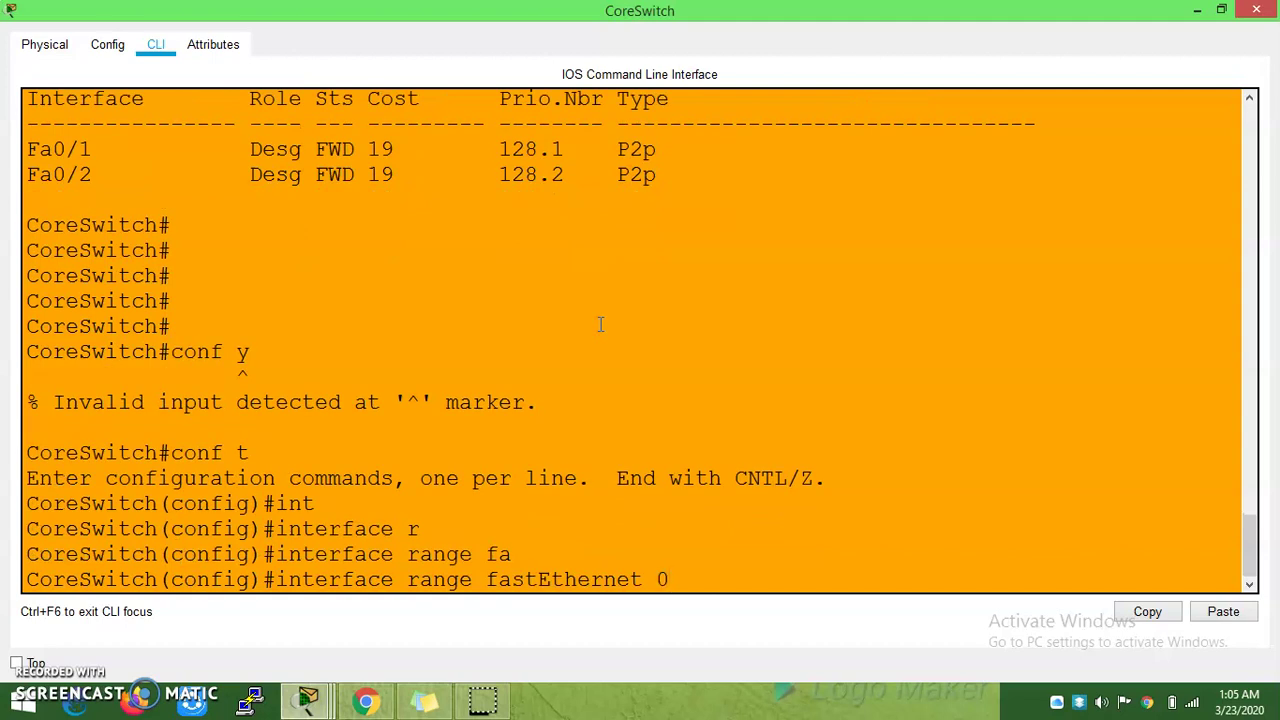
type("?")
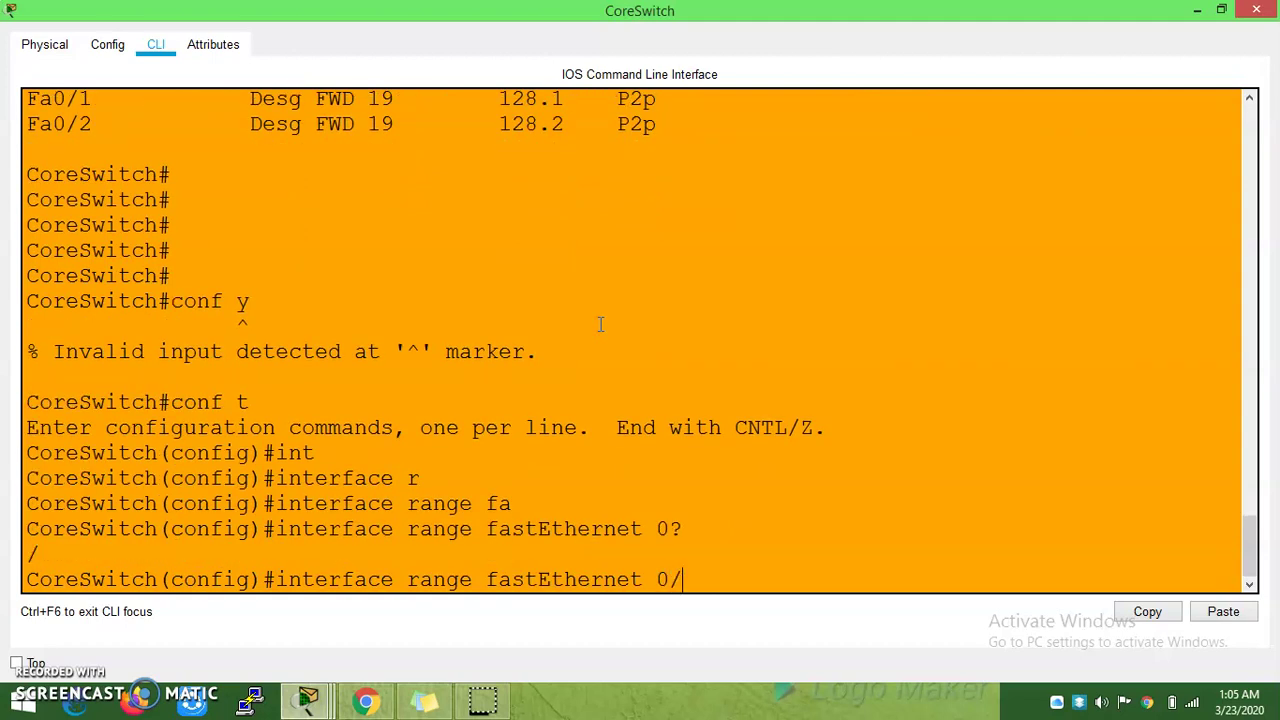
type("/1-2")
key("Return")
key("Return")
Enable spanning-tree guard root on CoreSwitch's selected interface range.
type("span")
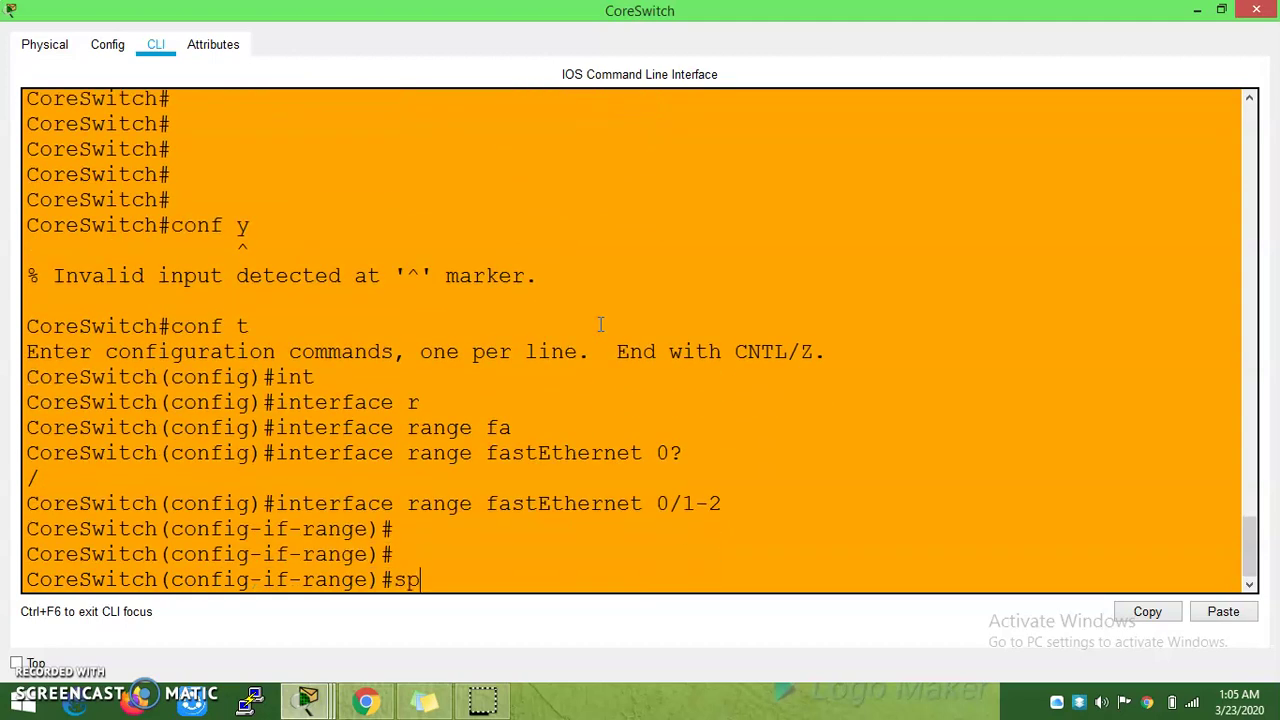
key("Tab")
type("gu")
key("Tab")
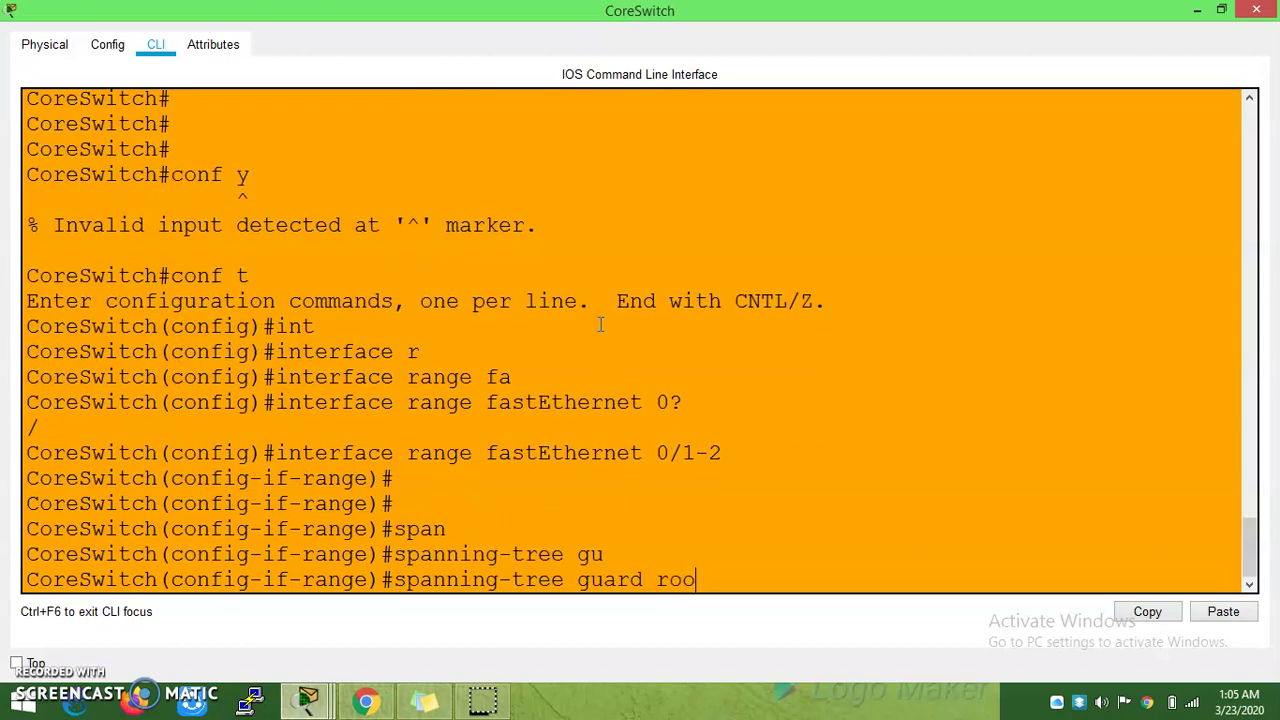
type("root")
key("Return")
key("Return")
key("Return")
key("Return")
key("Return")
key("Return")
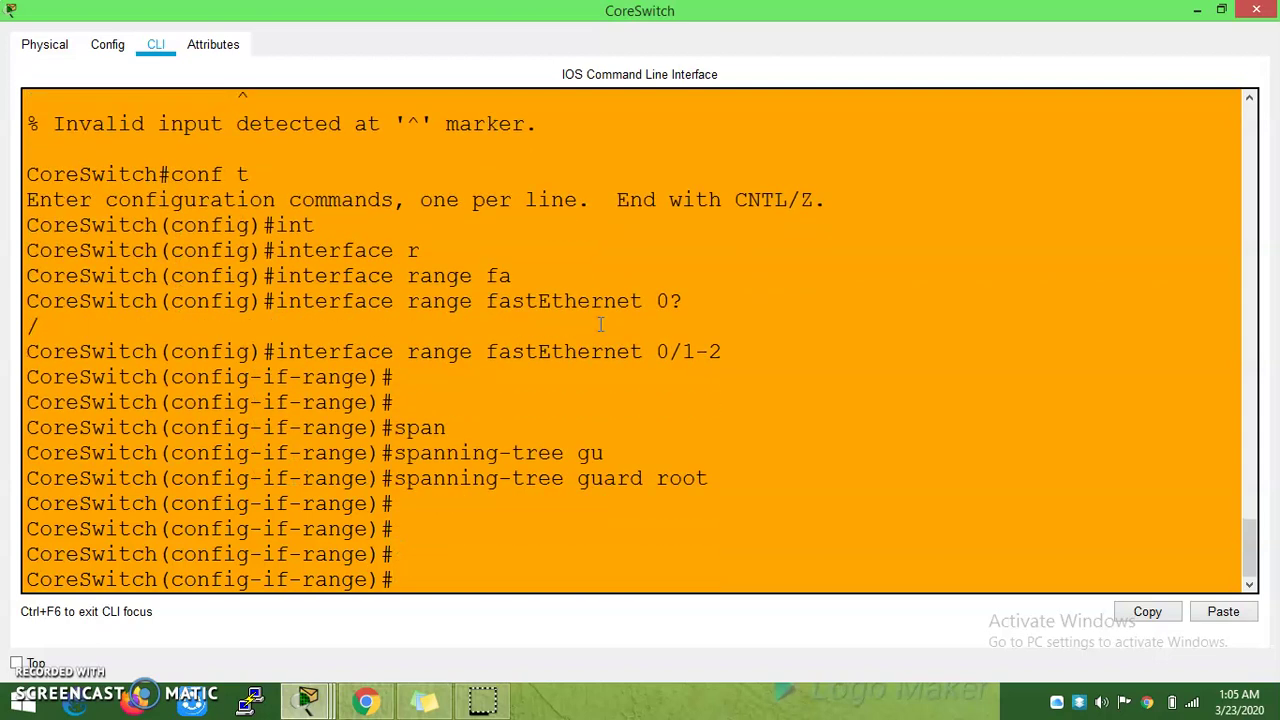
Leave CoreSwitch's configuration mode and return to the topology.
key("ctrl+z")
key("Return")
key("Return")
key("Return")
key("Return")
key("Return")
key("Return")
key("Return")
key("Return")
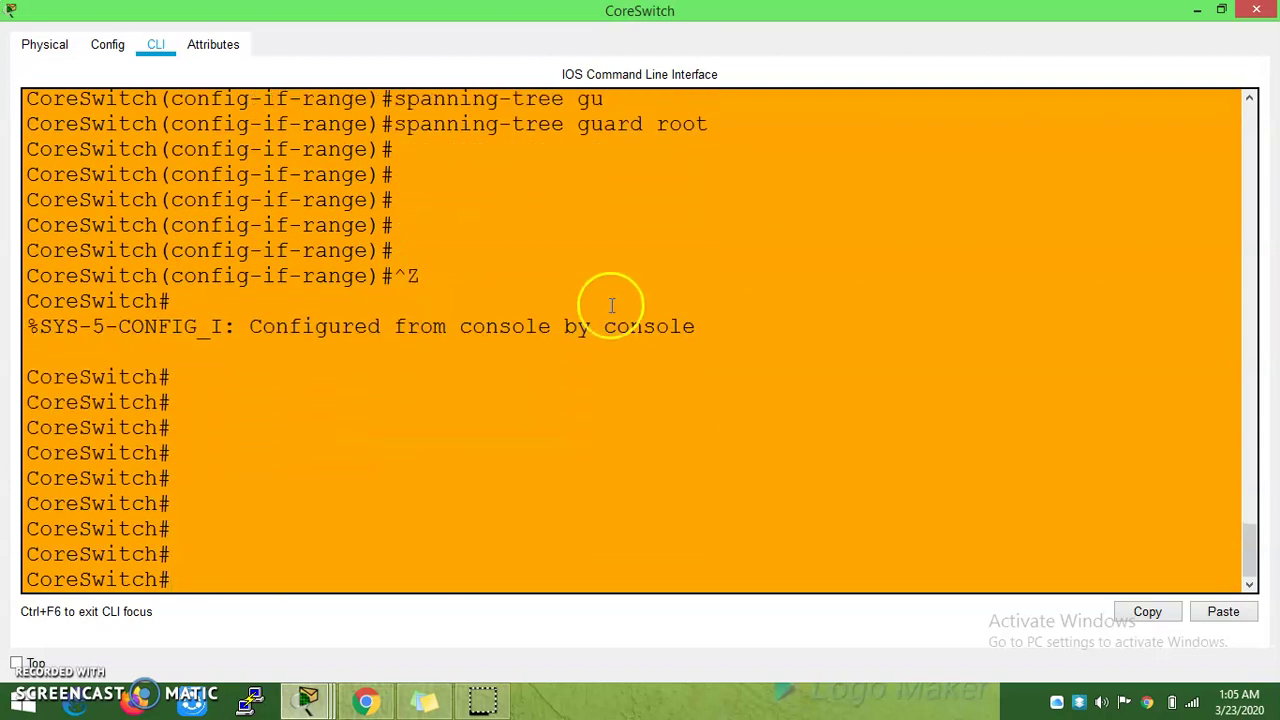
left_click(1193, 10)
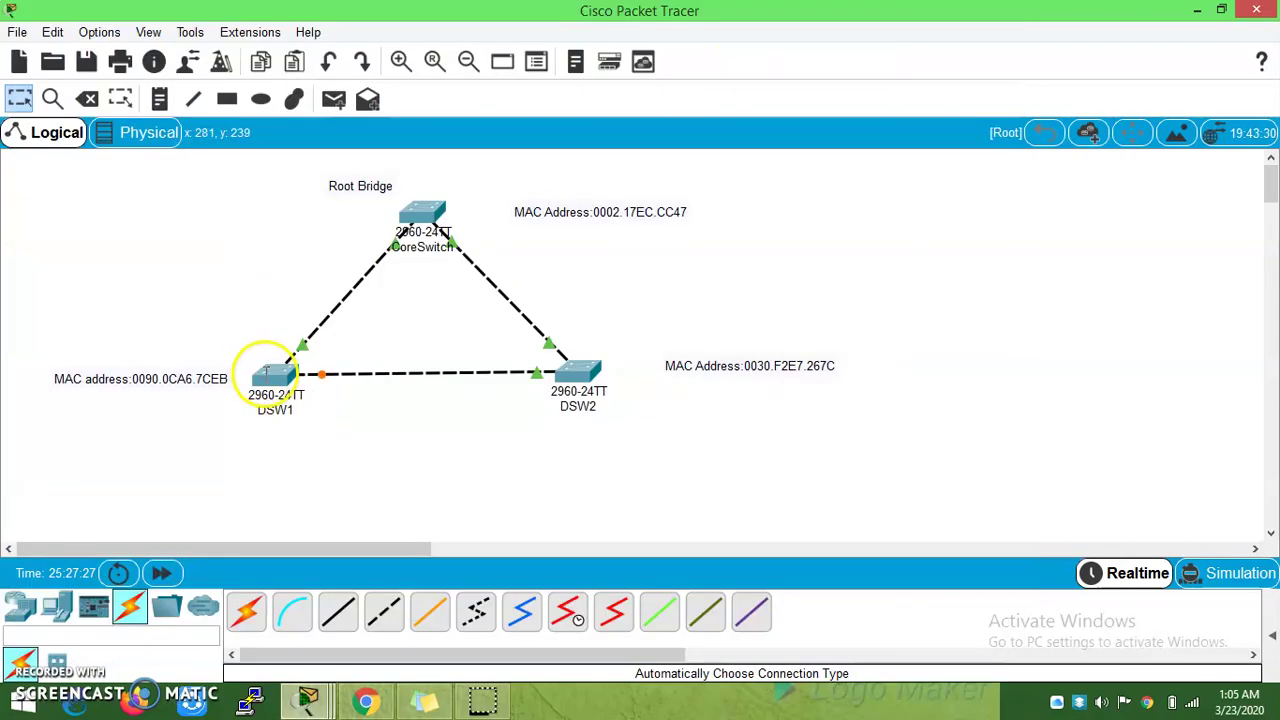
Open DSW1's command line and enter global configuration mode.
left_click(264, 372)
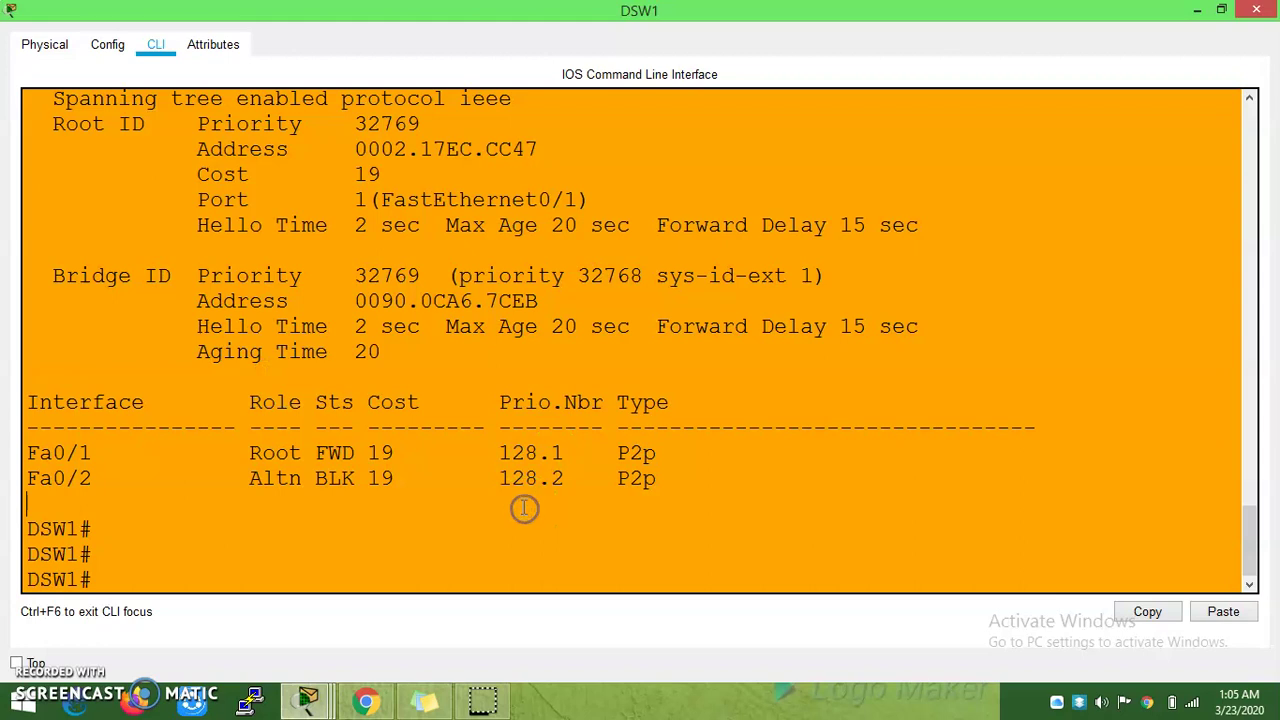
key("Return")
key("Return")
key("Return")
key("Return")
key("Return")
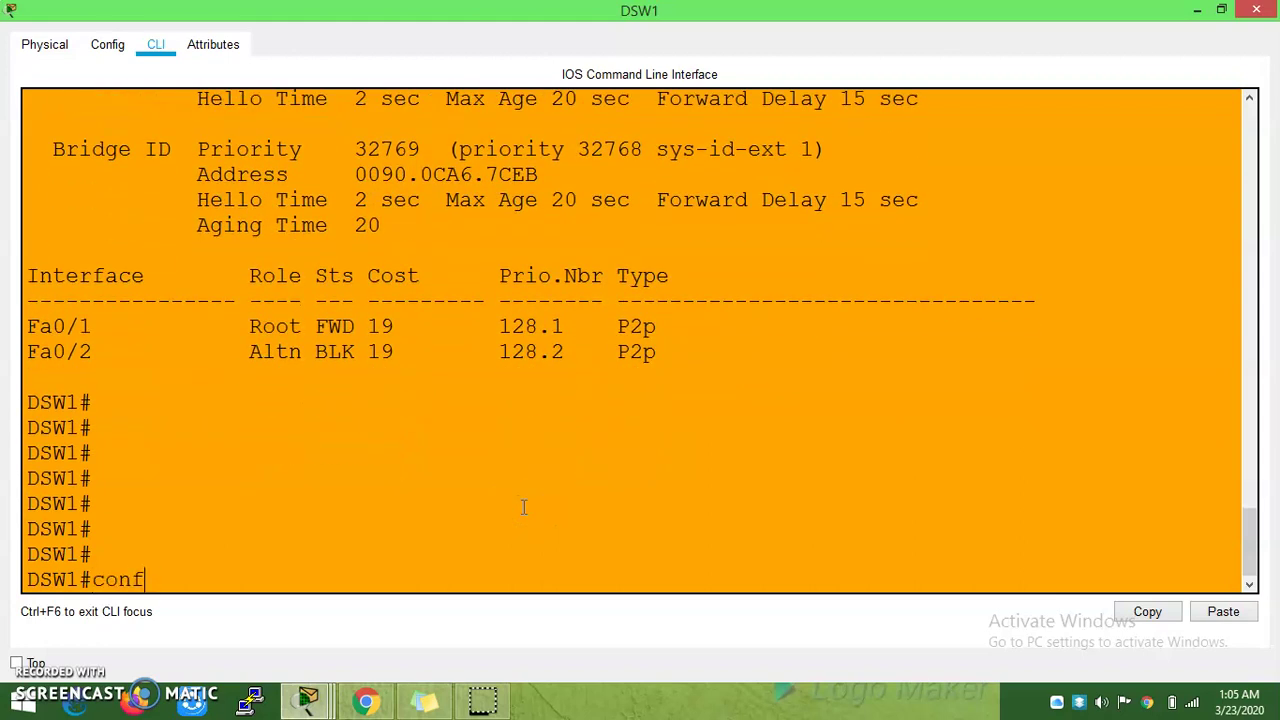
type("conf t")
key("Return")
key("Return")
key("Return")
key("Return")
key("Return")
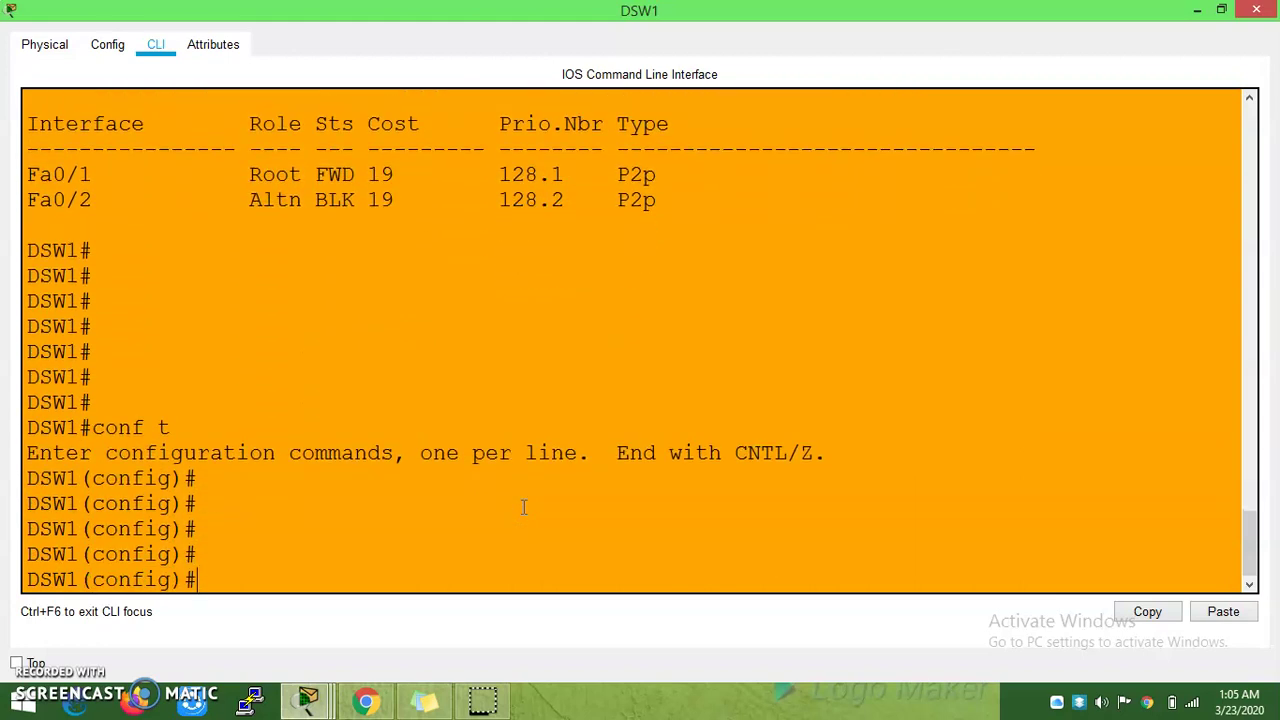
Make DSW1 the primary spanning-tree root for VLAN 1 and return to the topology.
type("span")
key("Tab")
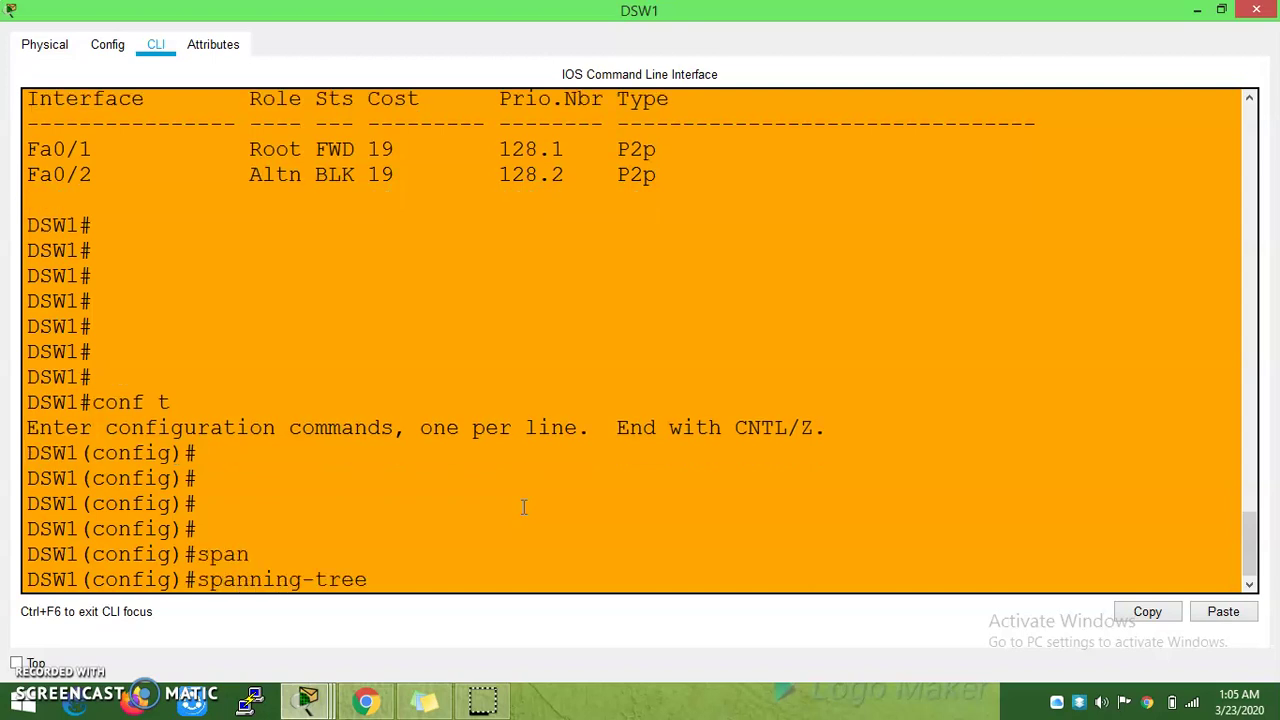
type("vl")
key("Tab")
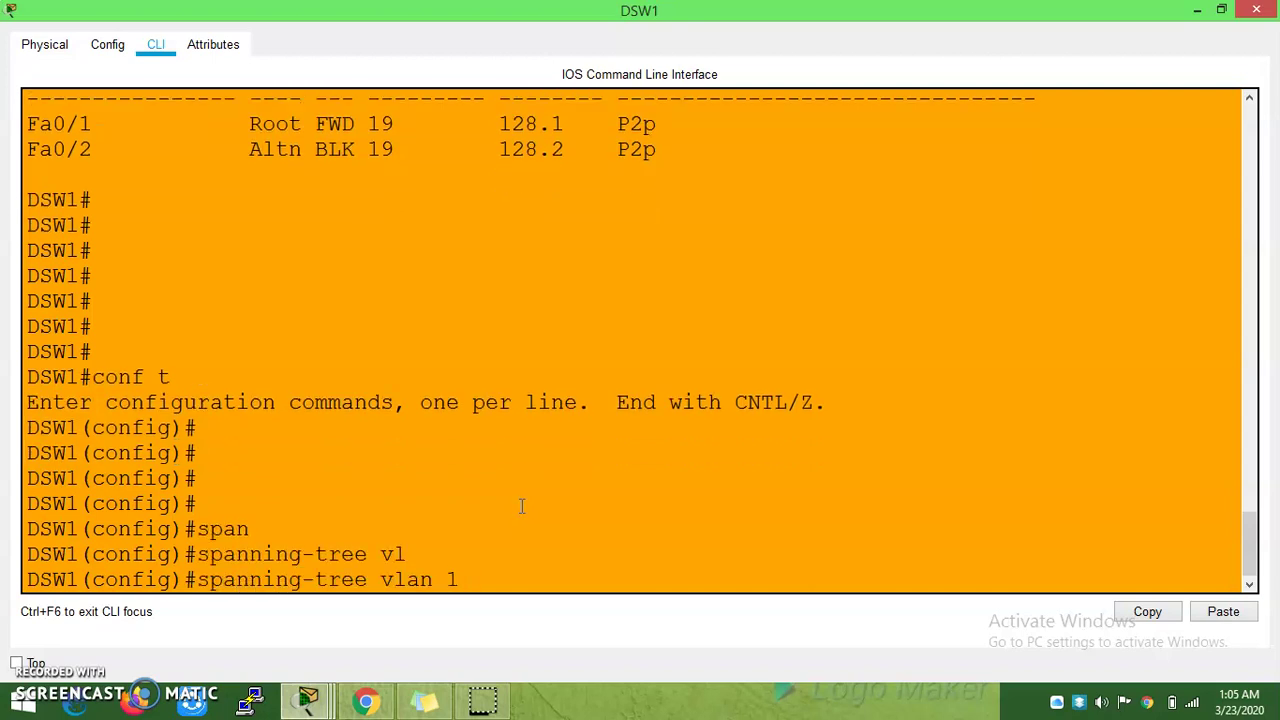
type("1 ro")
key("Tab")
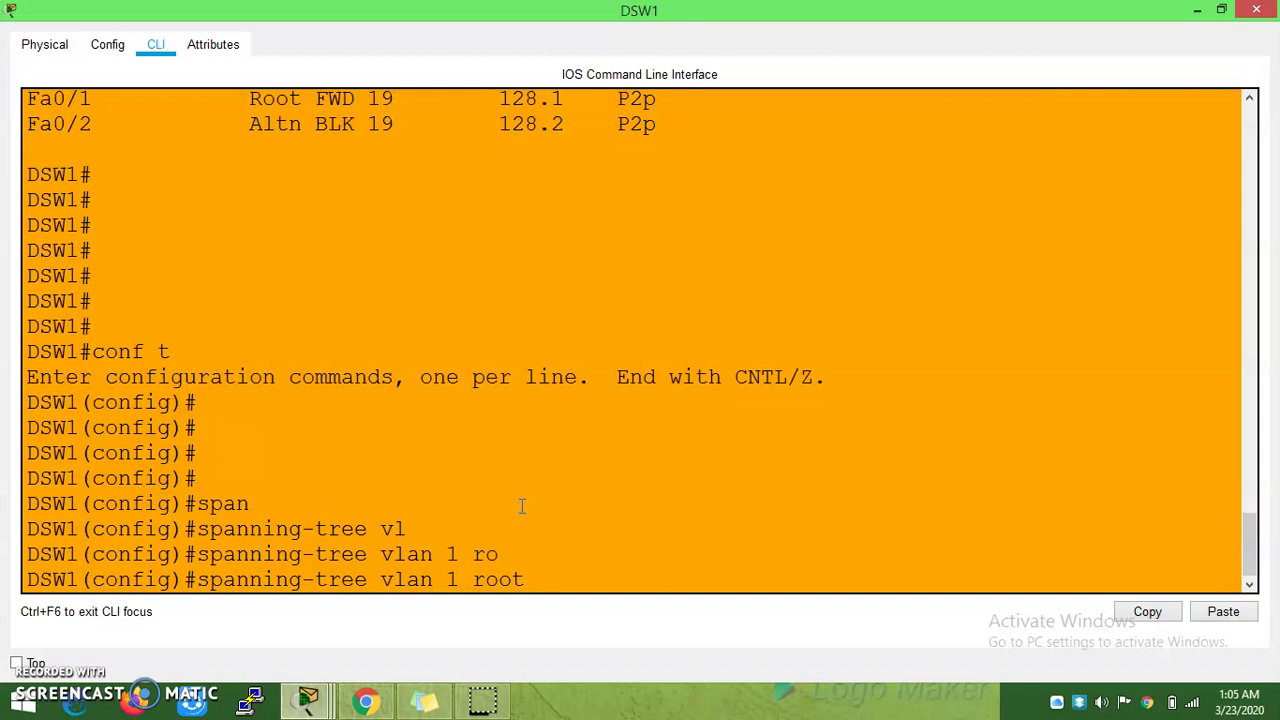
type("pr")
key("Tab")
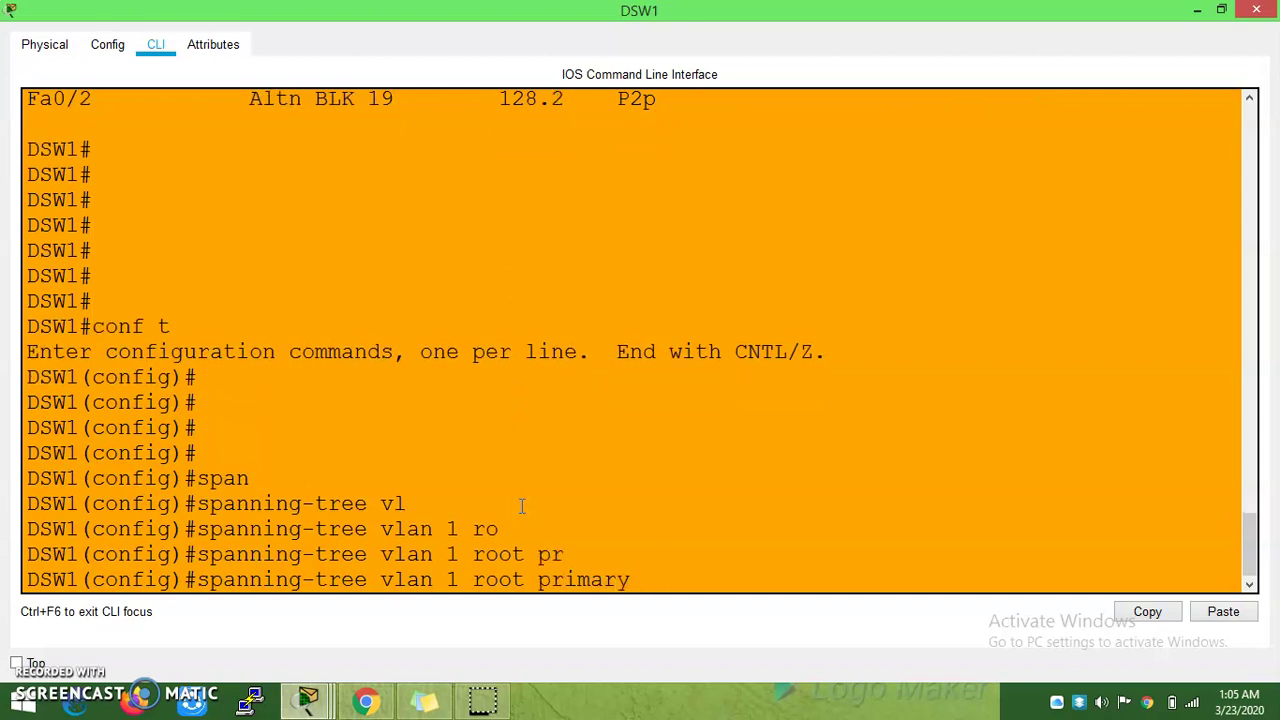
key("Return")
key("Return")
key("Return")
key("Return")
key("Return")
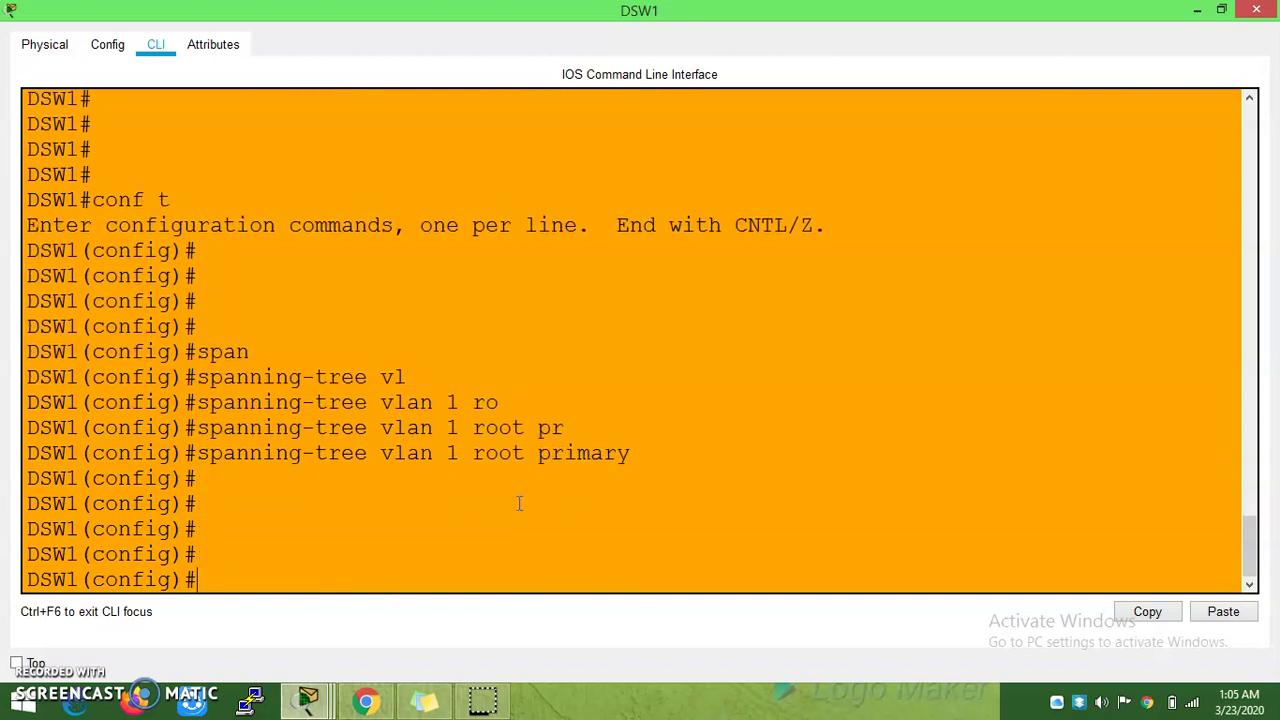
left_click(1256, 9)
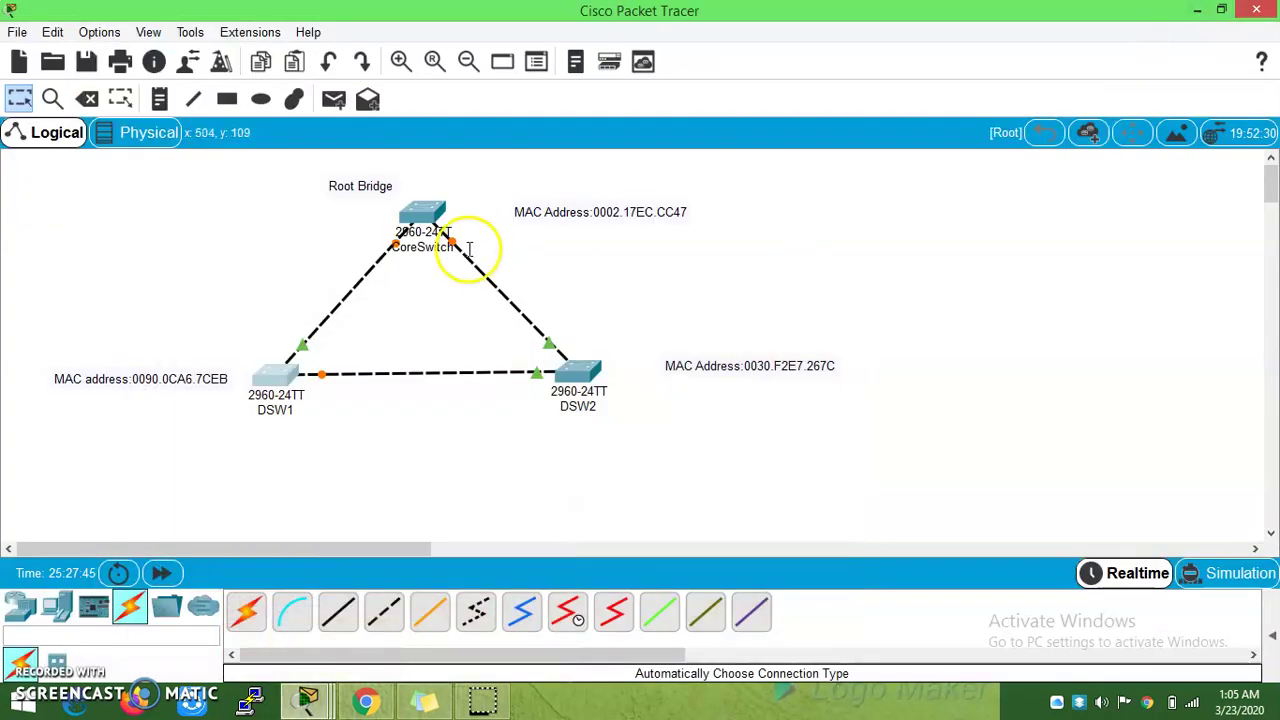
Examine the root guard messages for ports 0/1 and 0/2 in CoreSwitch's console, then go back to the topology.
left_click(428, 208)
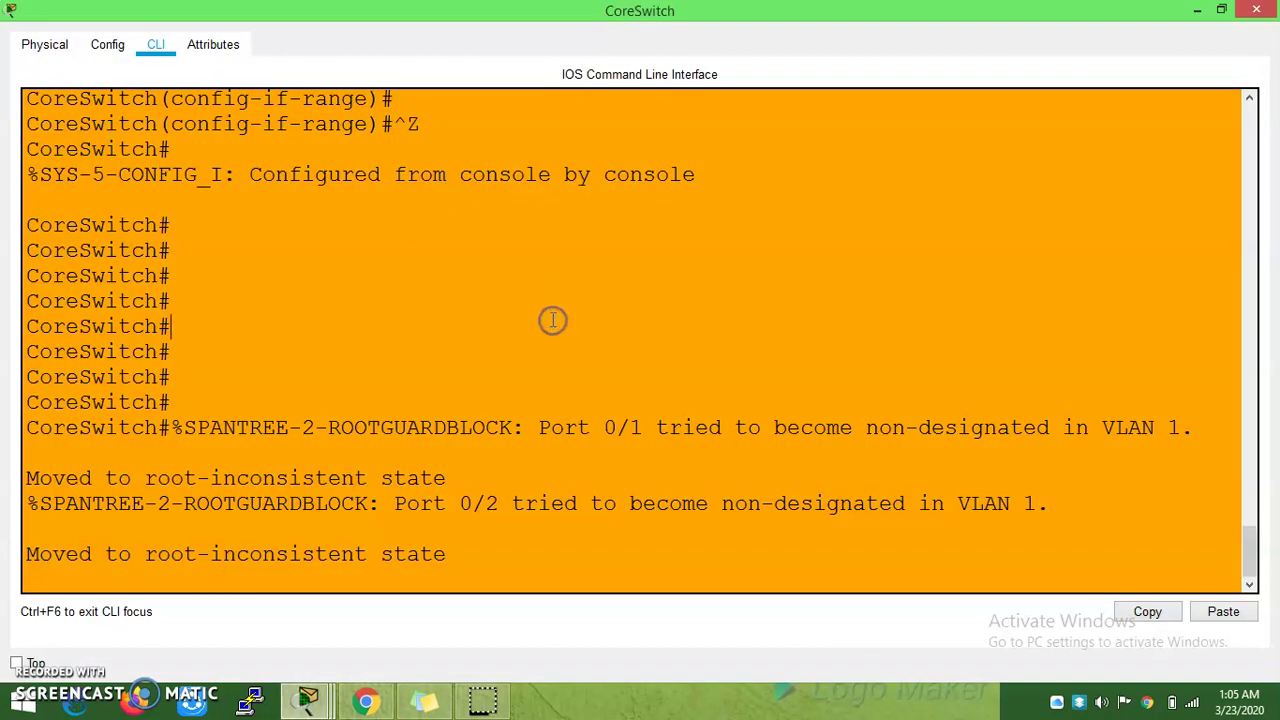
key("Return")
key("Return")
key("Return")
key("Return")
key("Return")
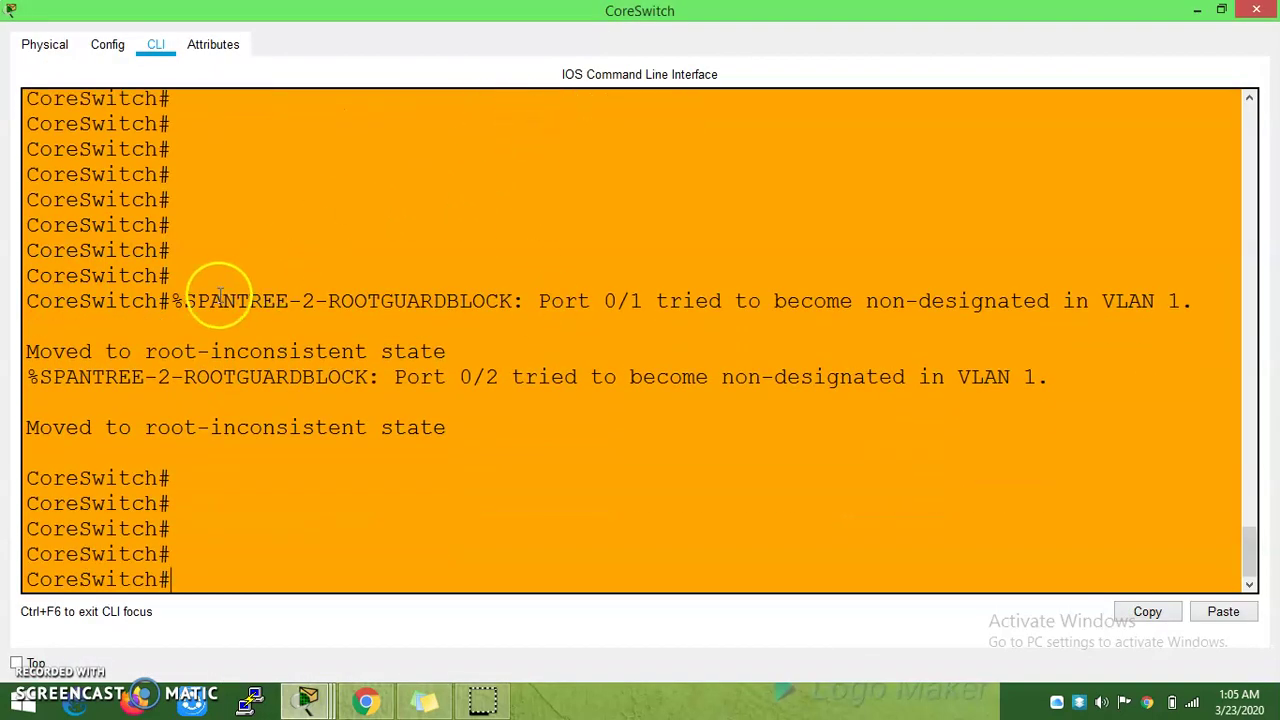
left_click_drag(197, 301, 484, 301)
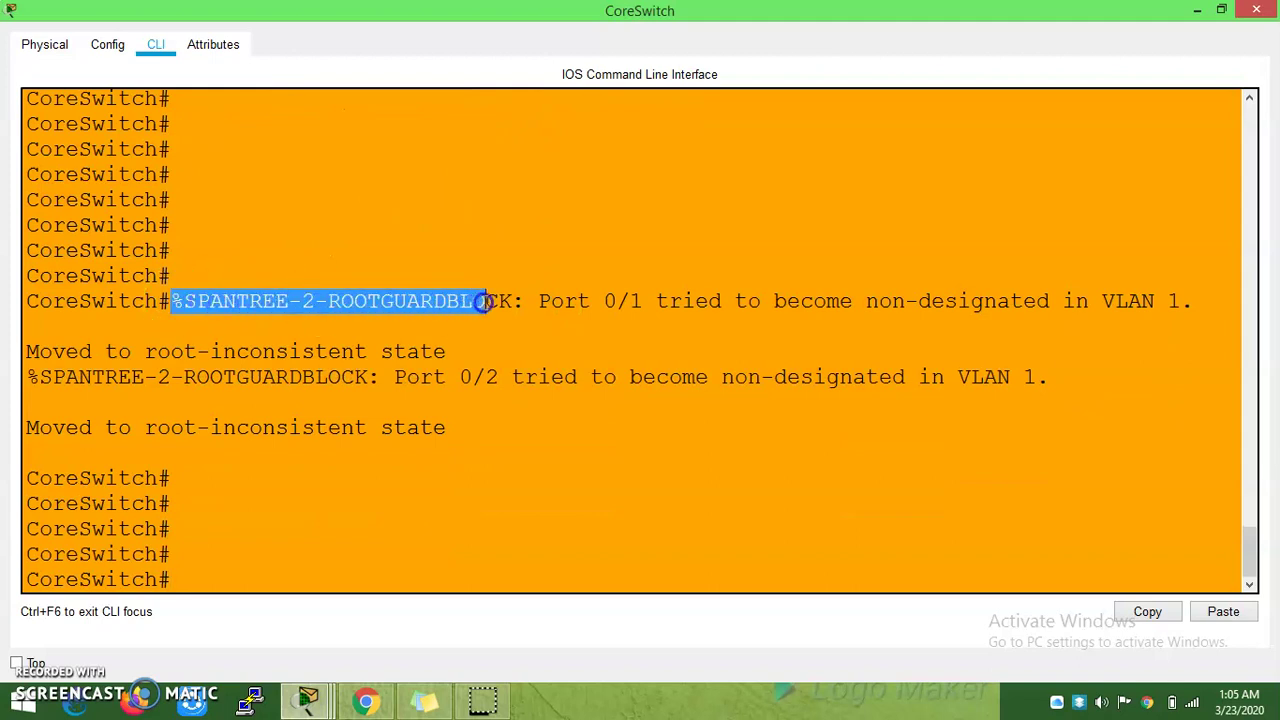
left_click_drag(566, 301, 1170, 305)
left_click_drag(341, 377, 604, 378)
left_click(716, 414)
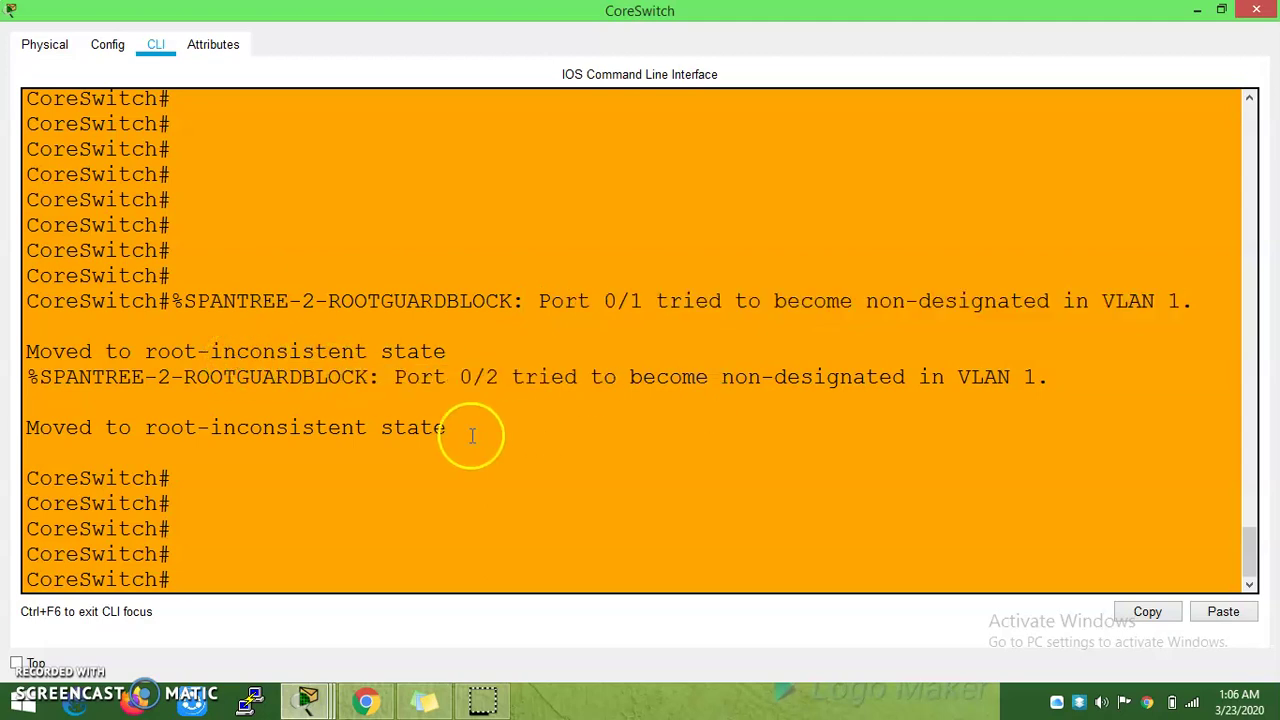
left_click_drag(470, 430, 355, 428)
left_click(1197, 10)
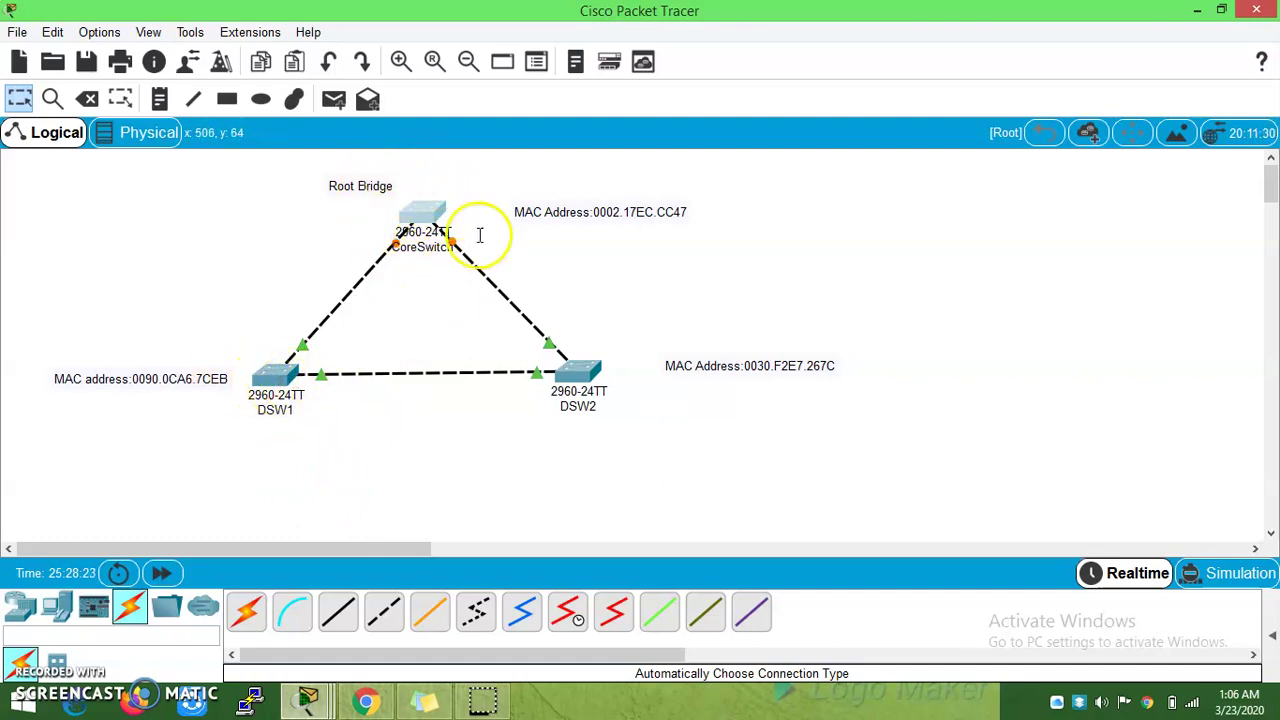
Reopen DSW1's command line and remove its spanning-tree vlan 1 root primary setting.
mouse_move(423, 220)
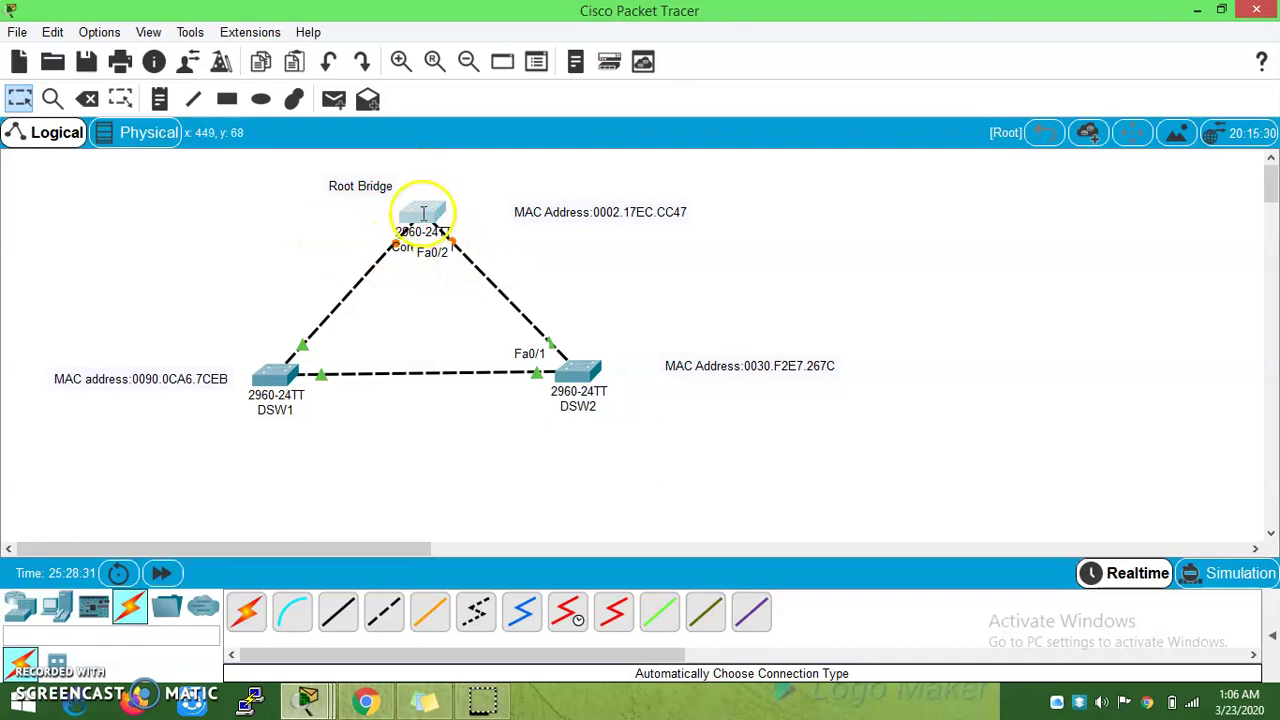
left_click(272, 372)
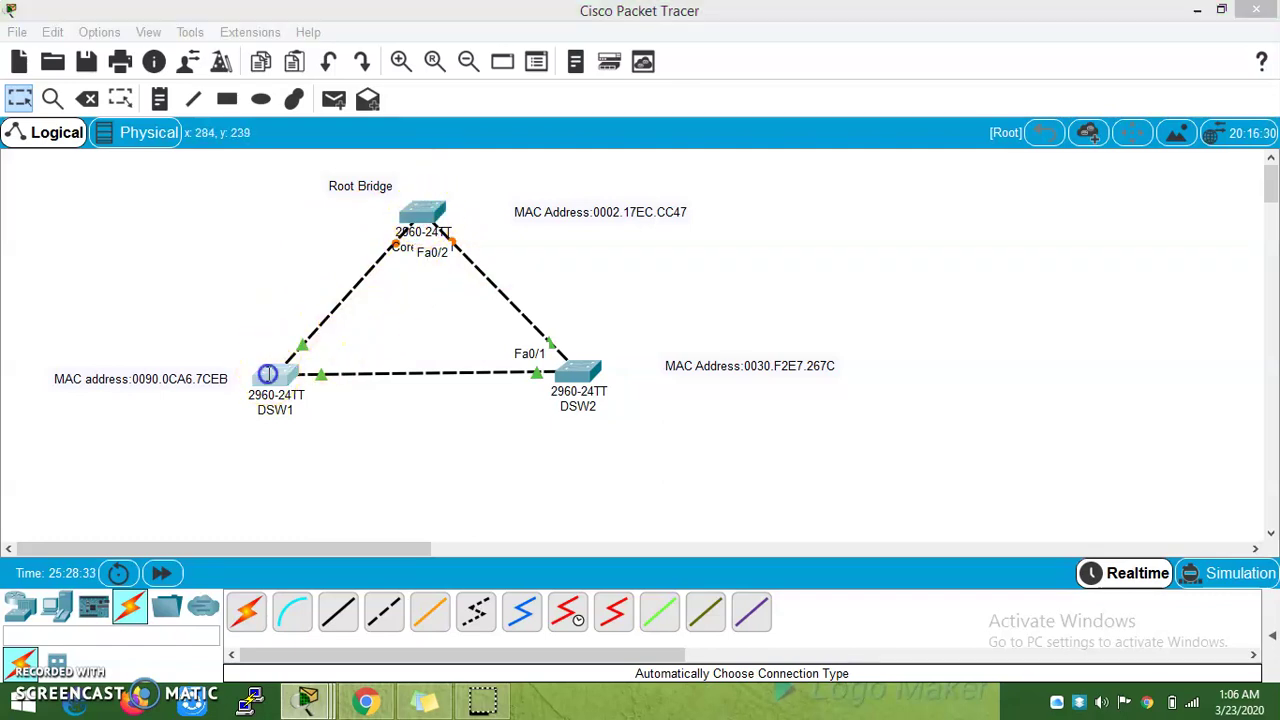
key("Return")
key("Return")
key("Return")
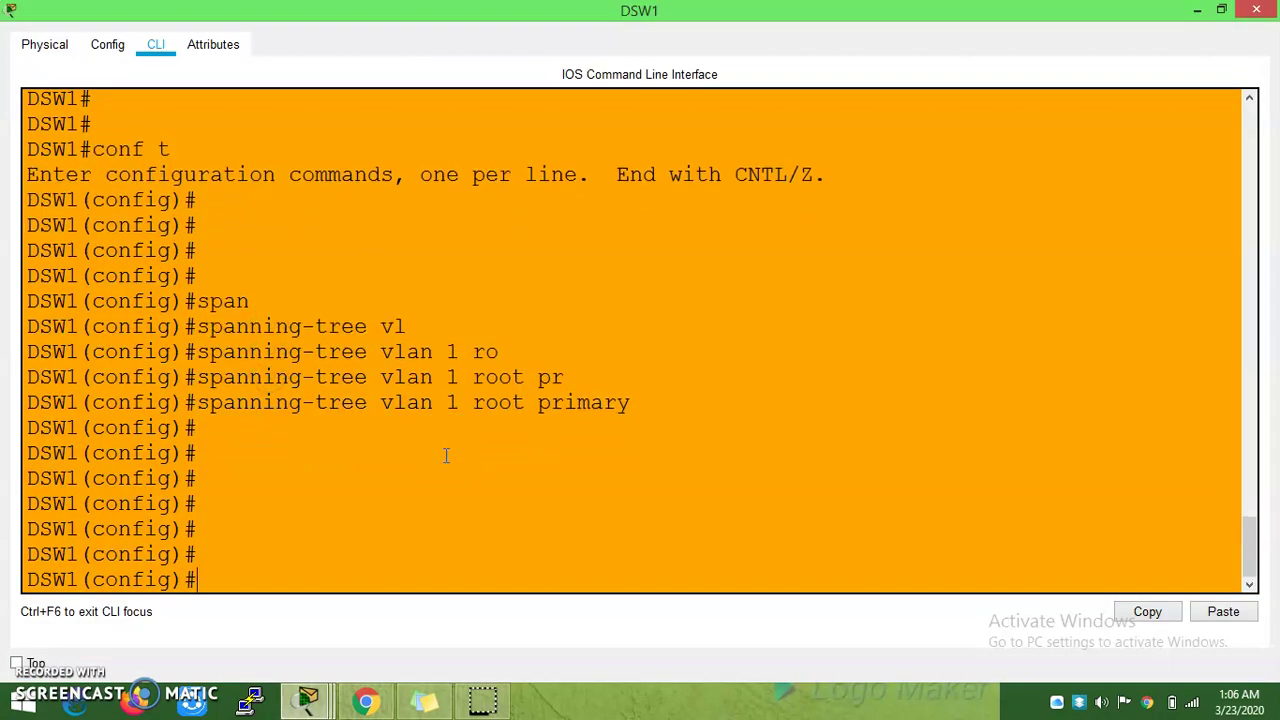
type("no span")
key("Tab")
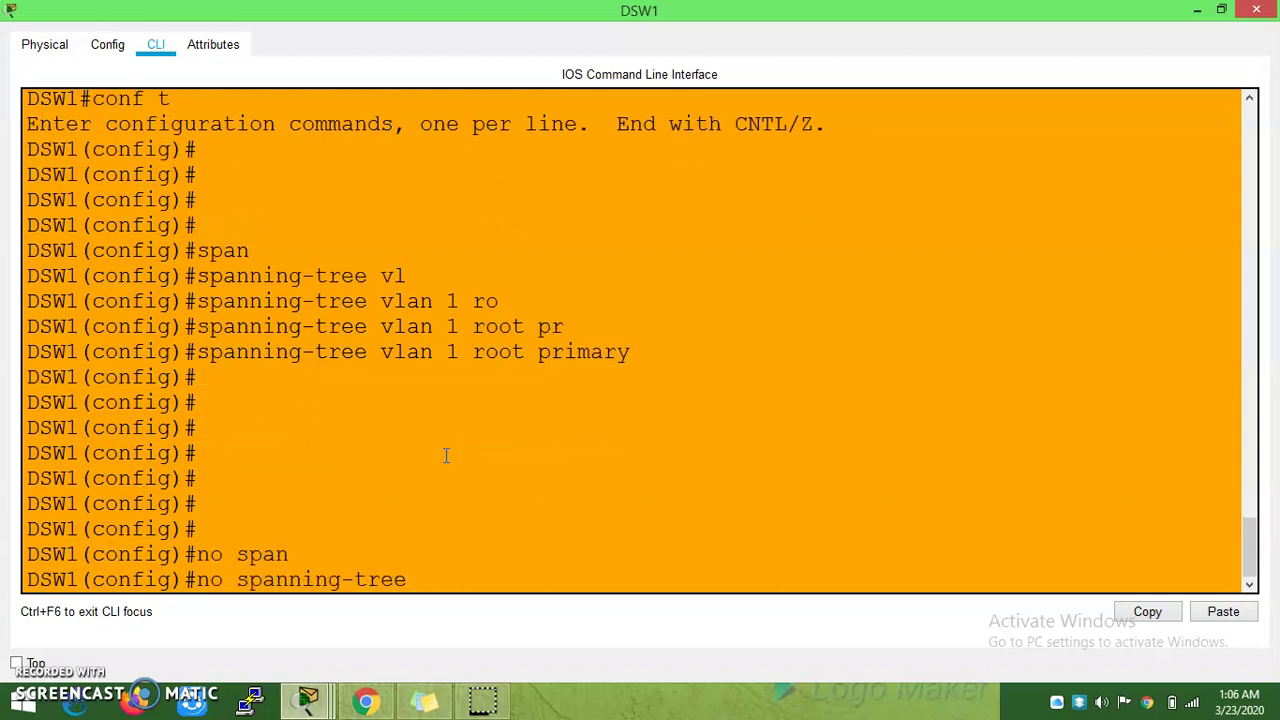
type("vla")
key("Tab")
type("1 roo")
key("Tab")
type("prim")
key("Tab")
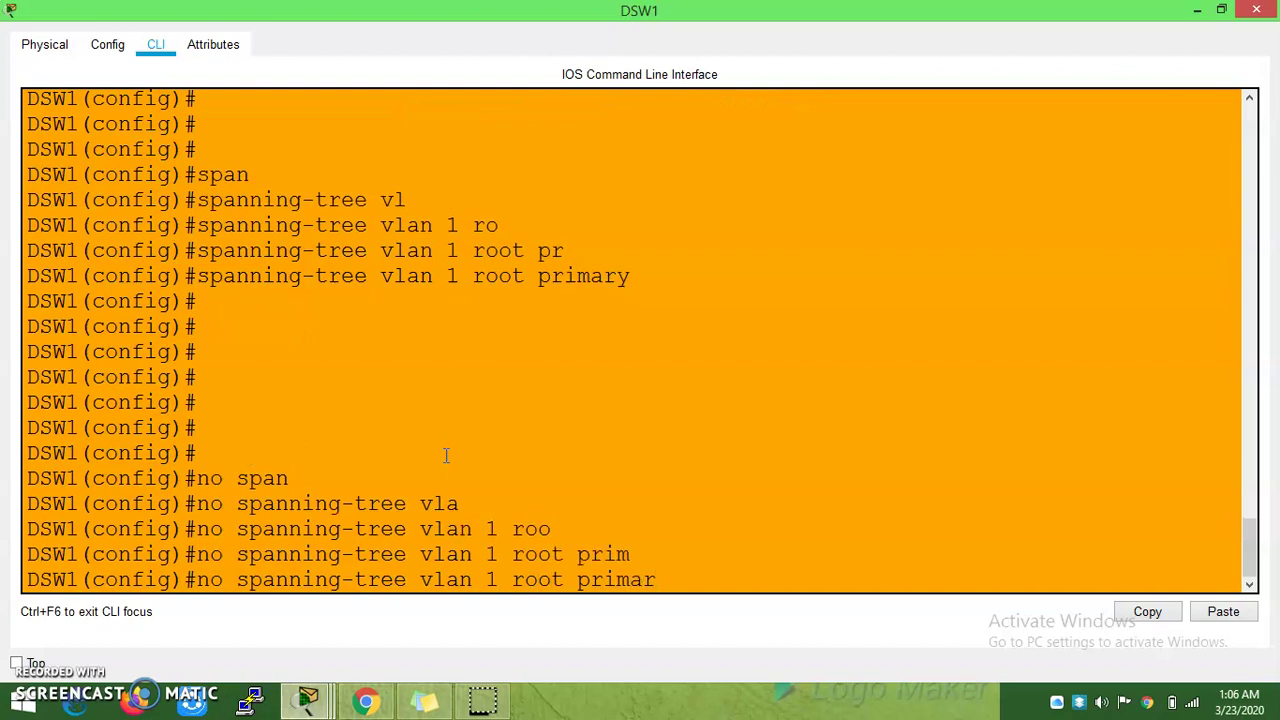
key("Return")
key("Return")
key("Return")
key("Return")
key("Return")
key("Return")
key("Return")
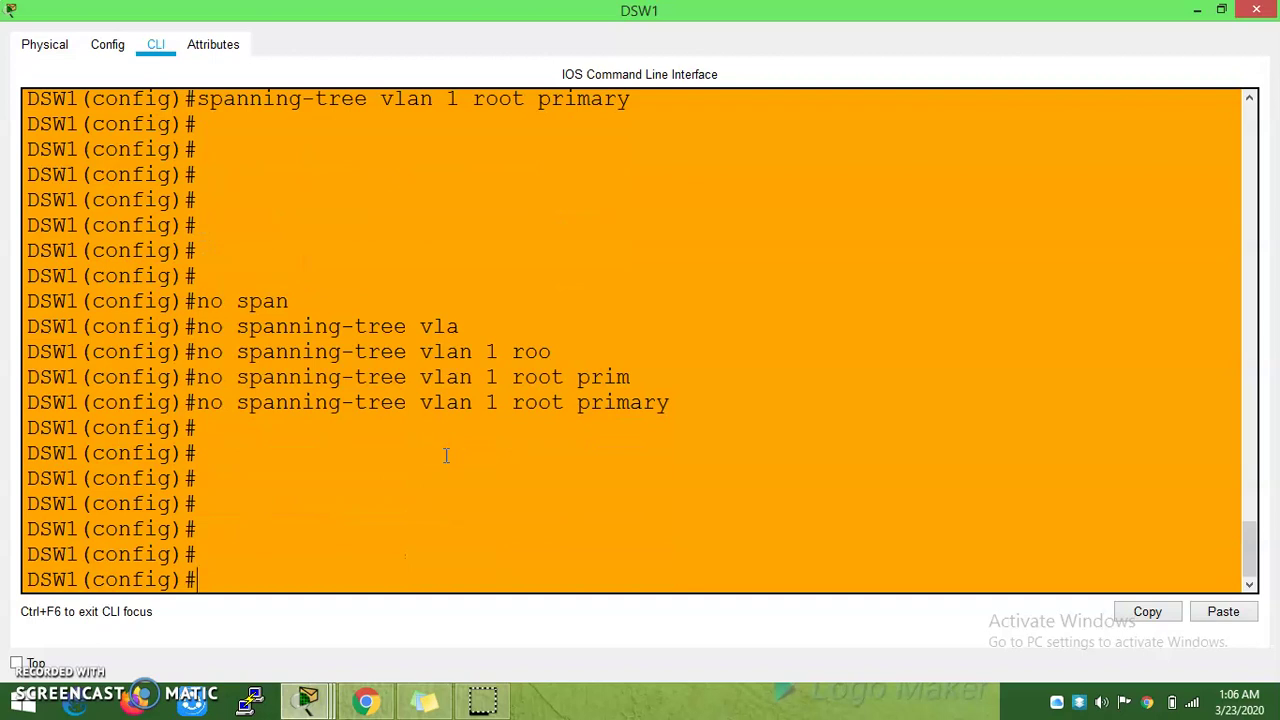
Shut down interface fastEthernet 0/1 on DSW1.
type("conf t")
key("Return")
key("Return")
key("Return")
type("inta")
key("Tab")
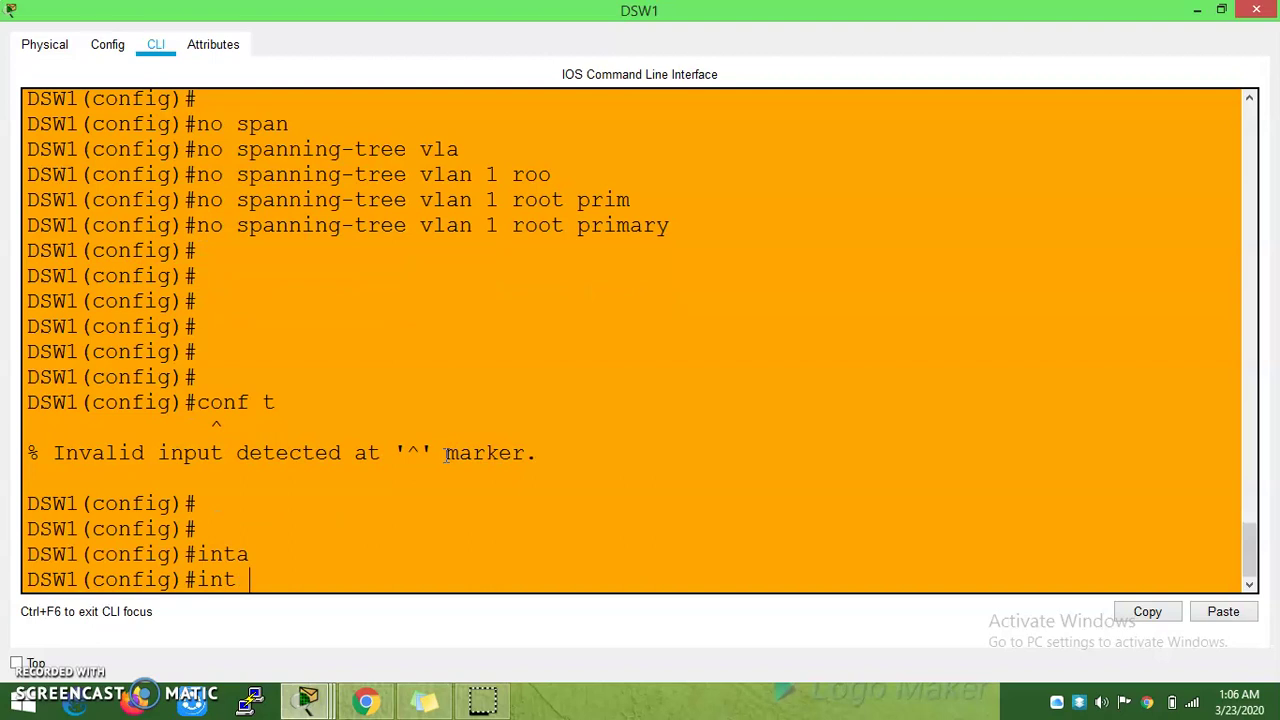
type("r")
key("Tab")
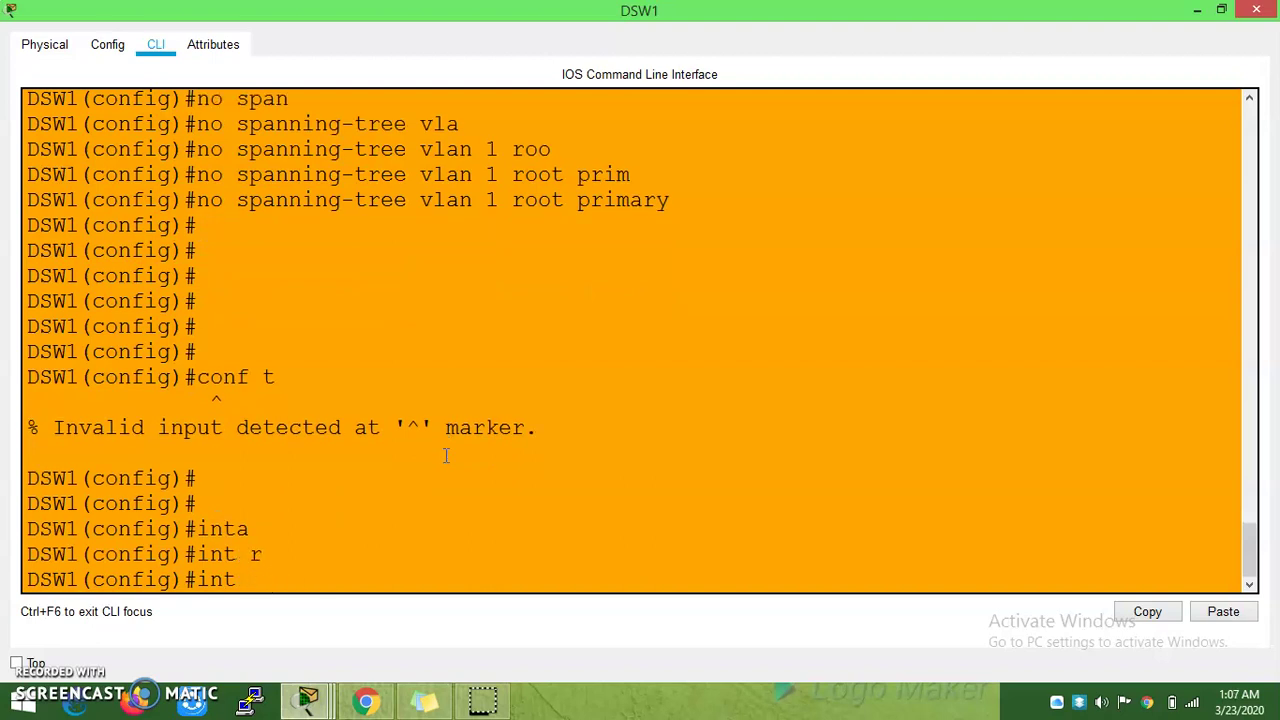
type("fastEthernet 0/1")
key("Tab")
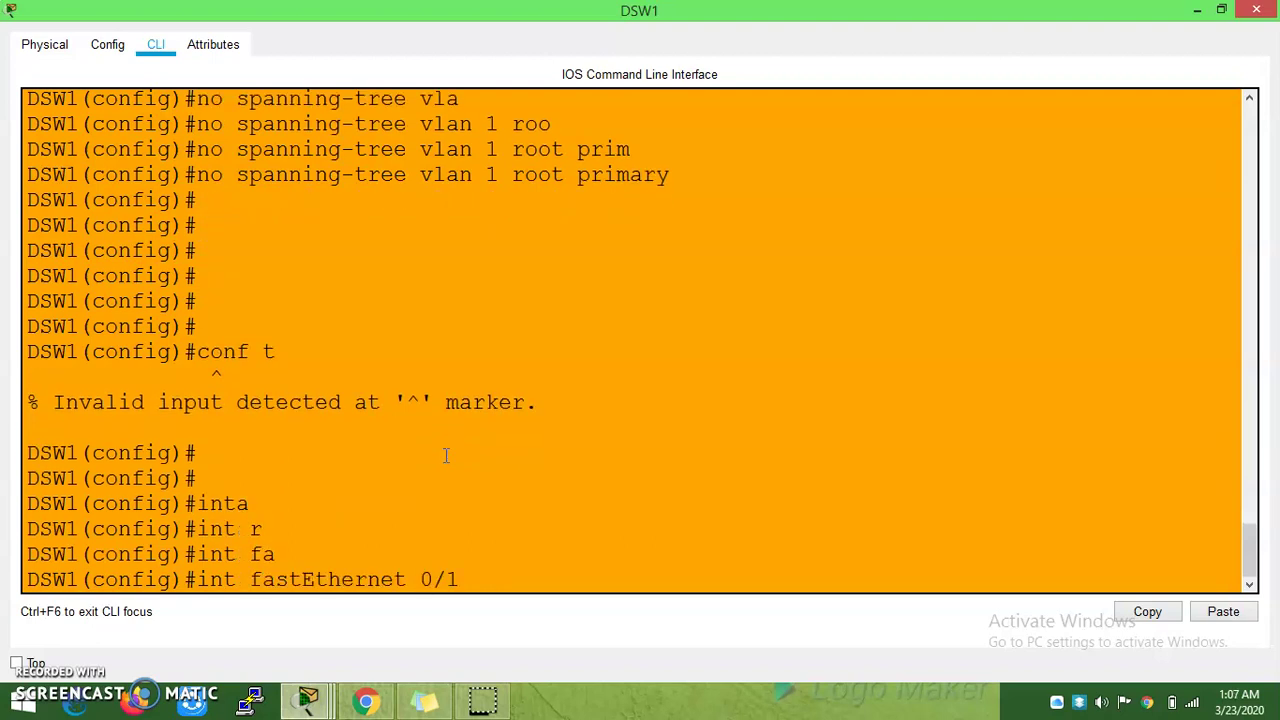
type("0/1")
key("Return")
type("shu")
key("Tab")
key("Return")
key("Return")
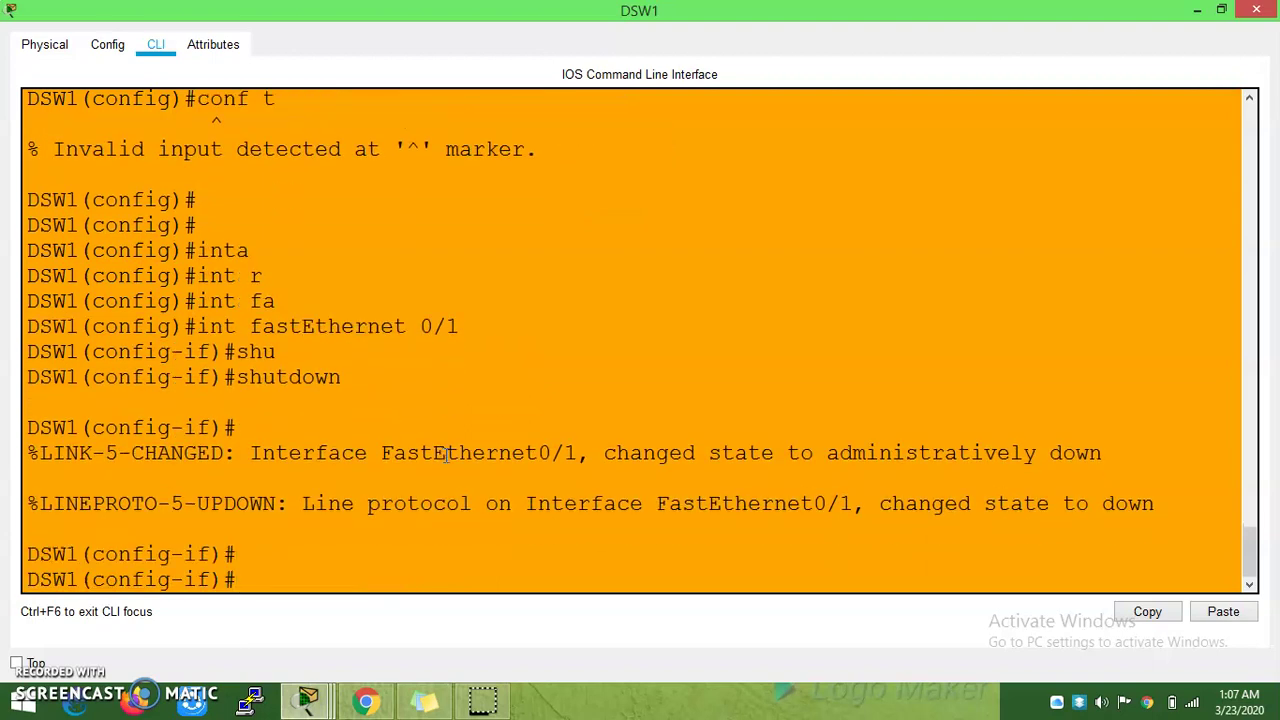
Open CoreSwitch's command line from the topology and display its spanning-tree status with sh spanning-tree.
left_click(1197, 10)
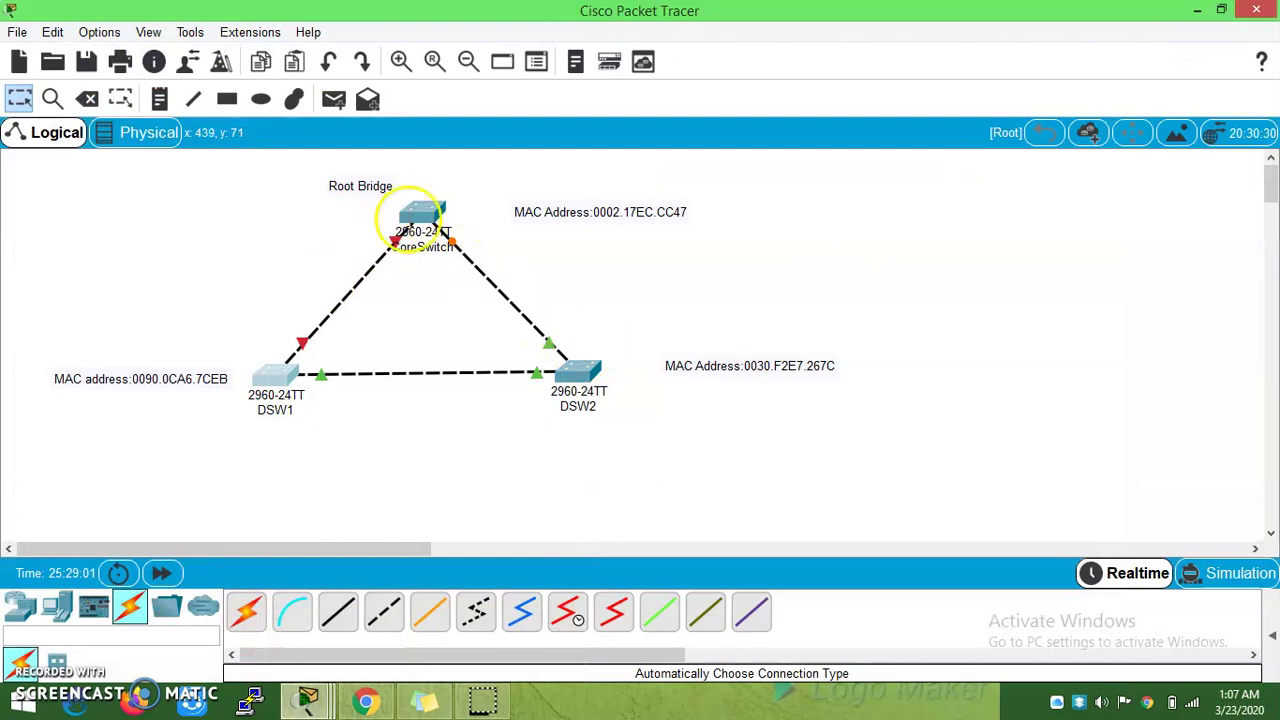
left_click(423, 211)
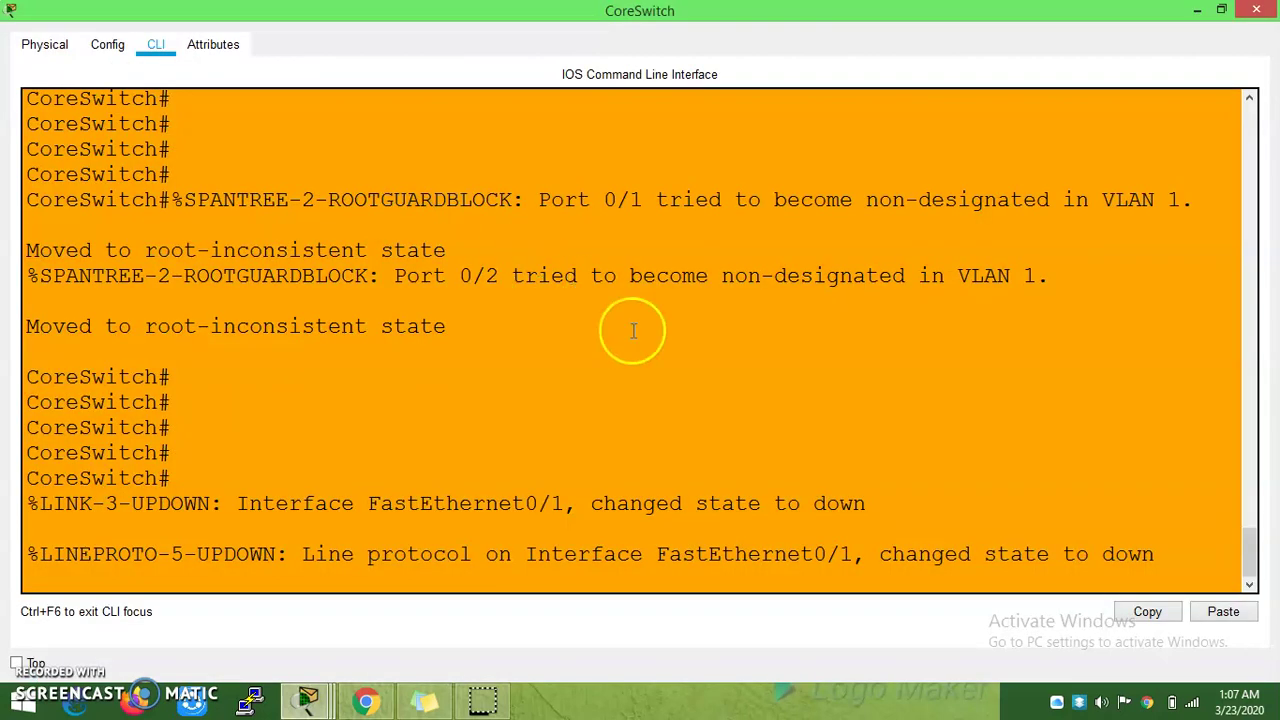
key("Return")
key("Return")
key("Return")
type("sh span")
key("Tab")
key("Return")
key("Return")
key("Return")
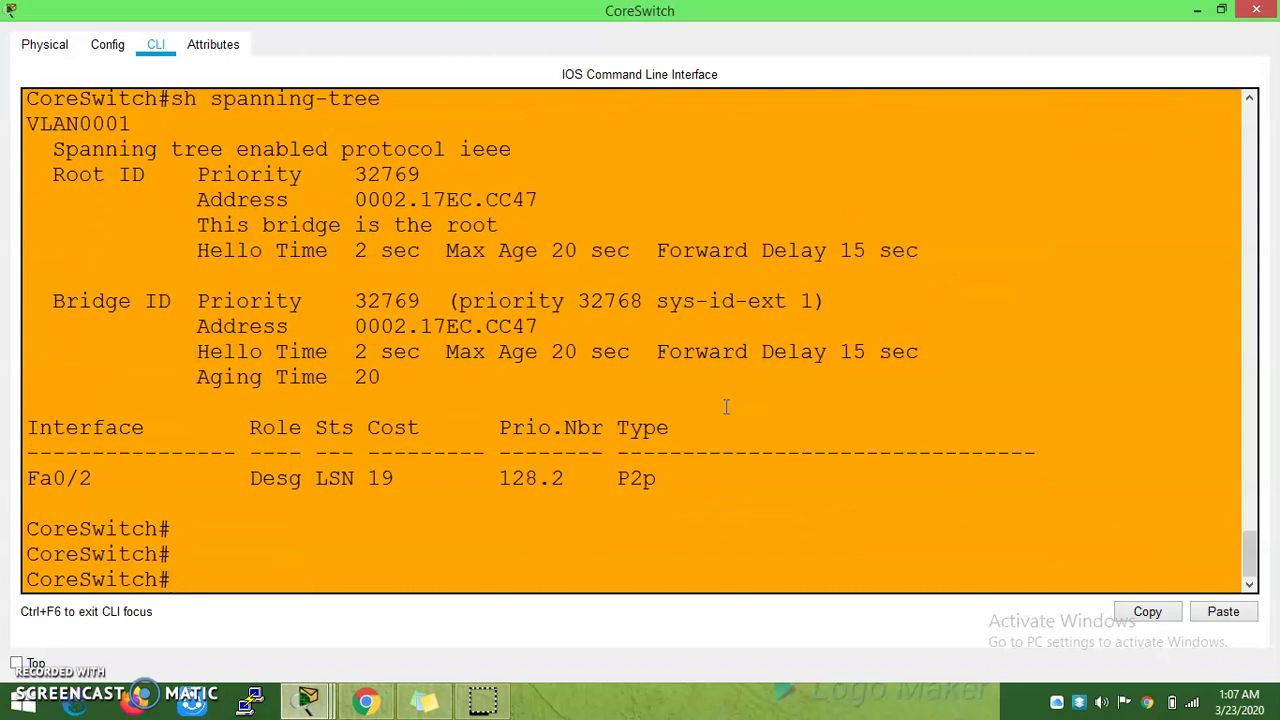
Rerun sh spanning-tree on CoreSwitch to follow the state of port Fa0/2.
key("Up")
key("Return")
key("Up")
key("Return")
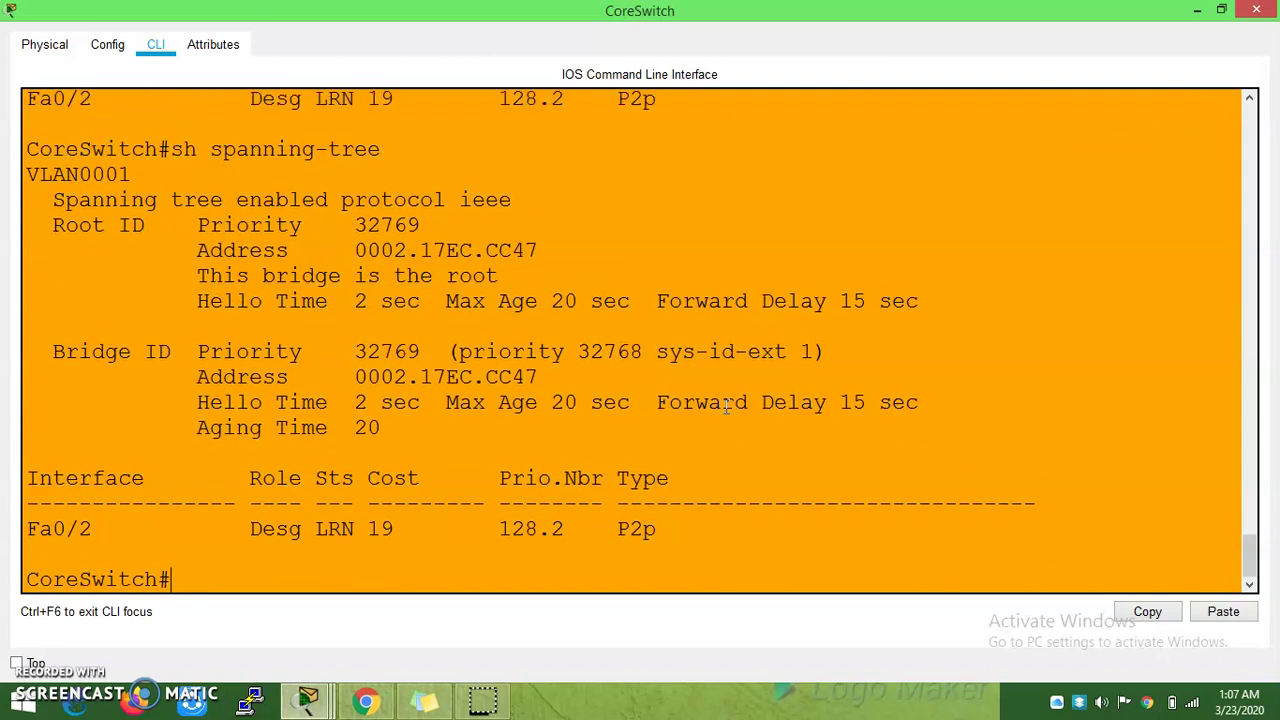
key("Up")
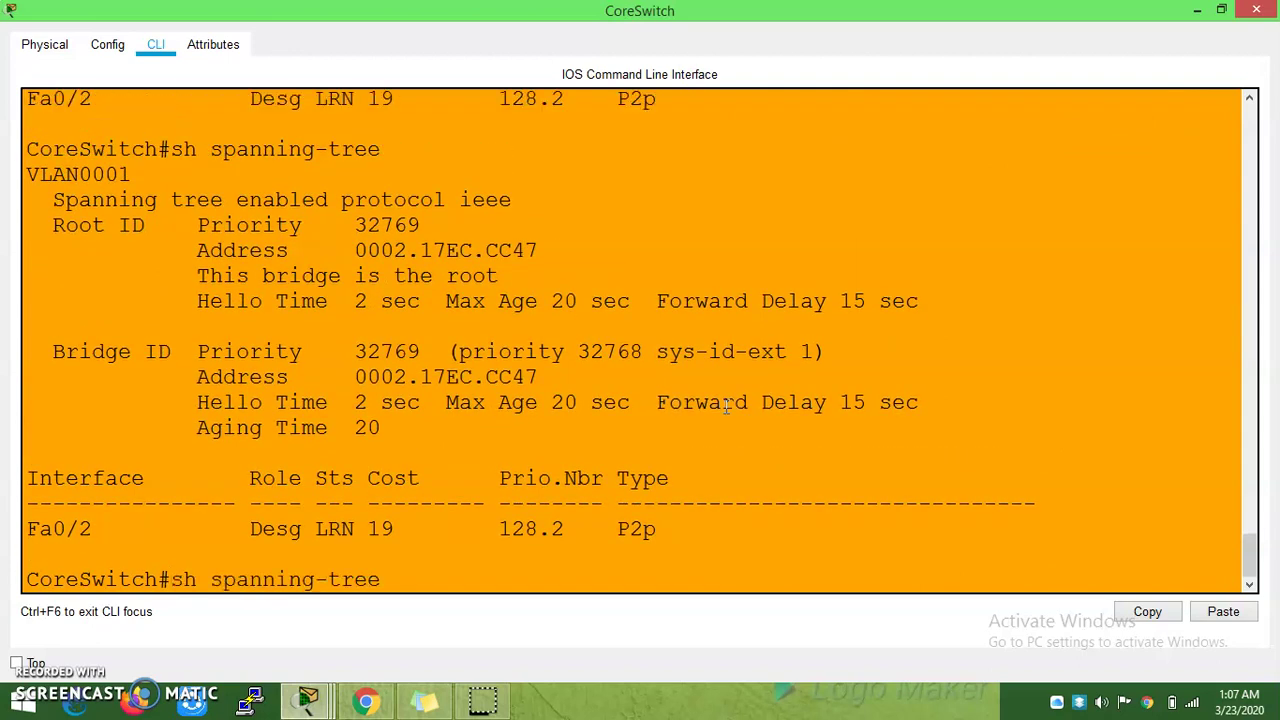
key("Down")
key("Up")
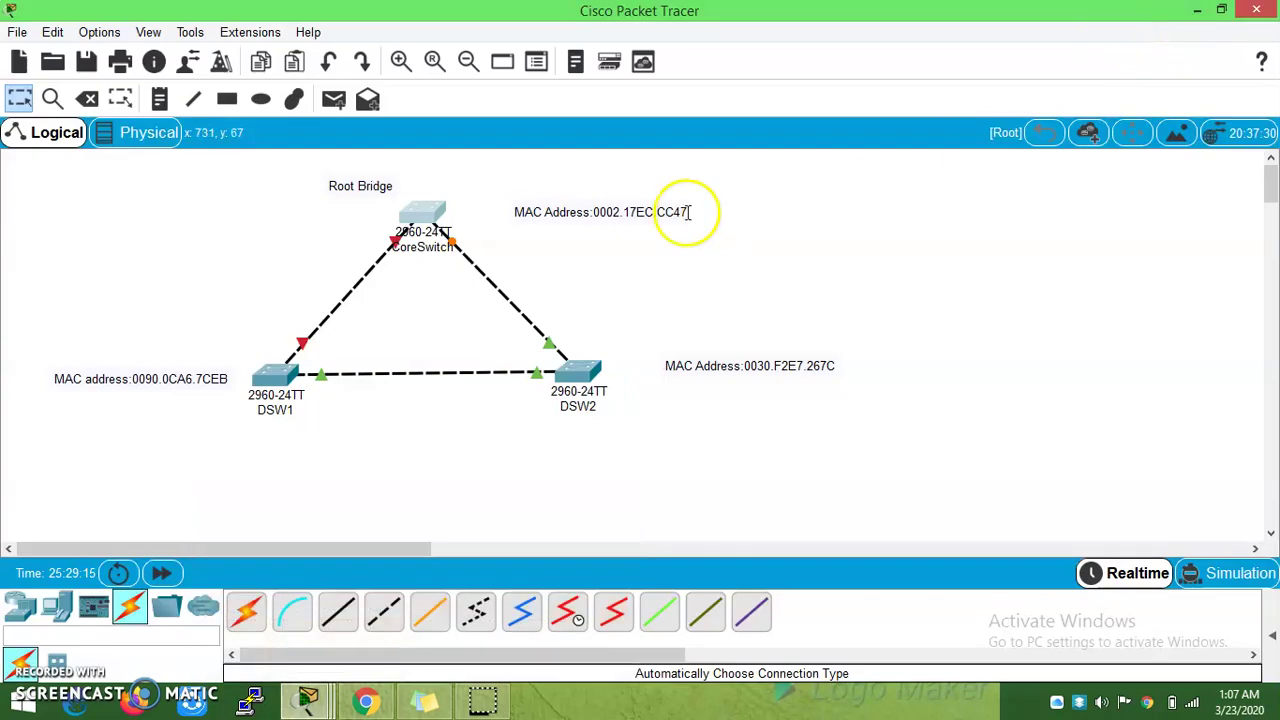
Return to DSW1's command line and exit interface configuration to global configuration mode.
left_click(266, 372)
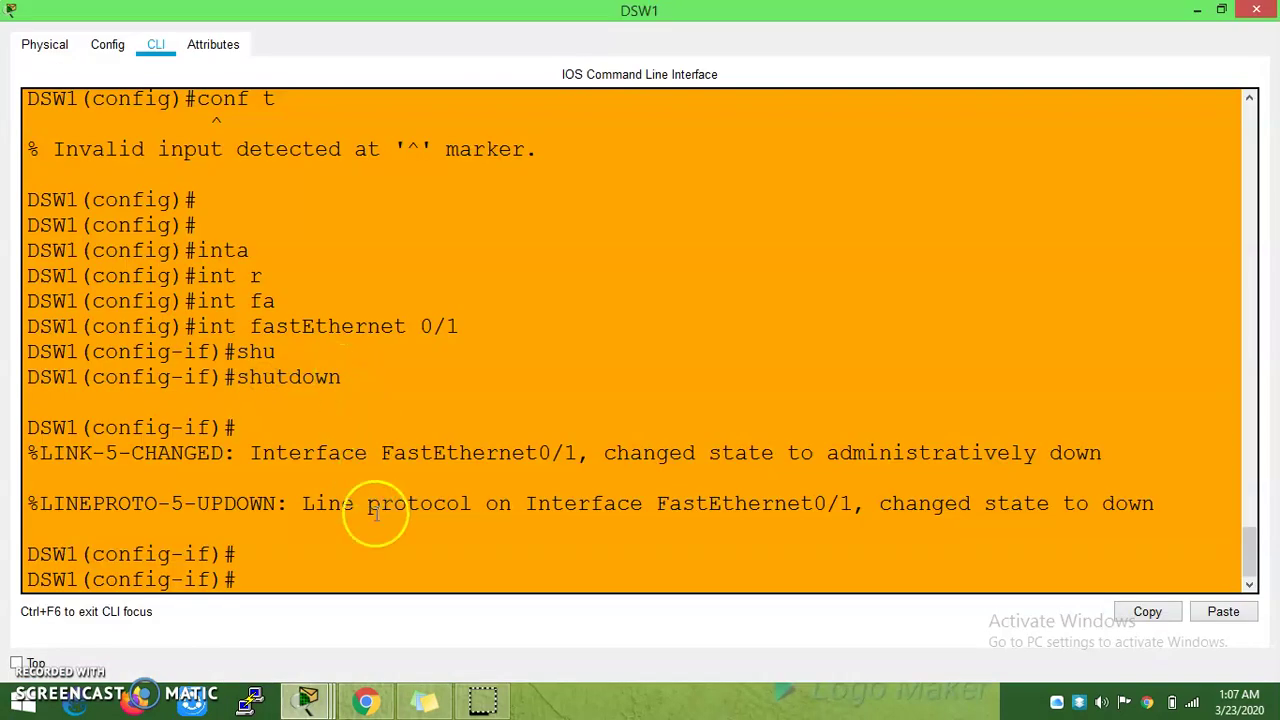
key("Return")
key("Return")
key("Return")
key("Return")
key("Return")
key("Return")
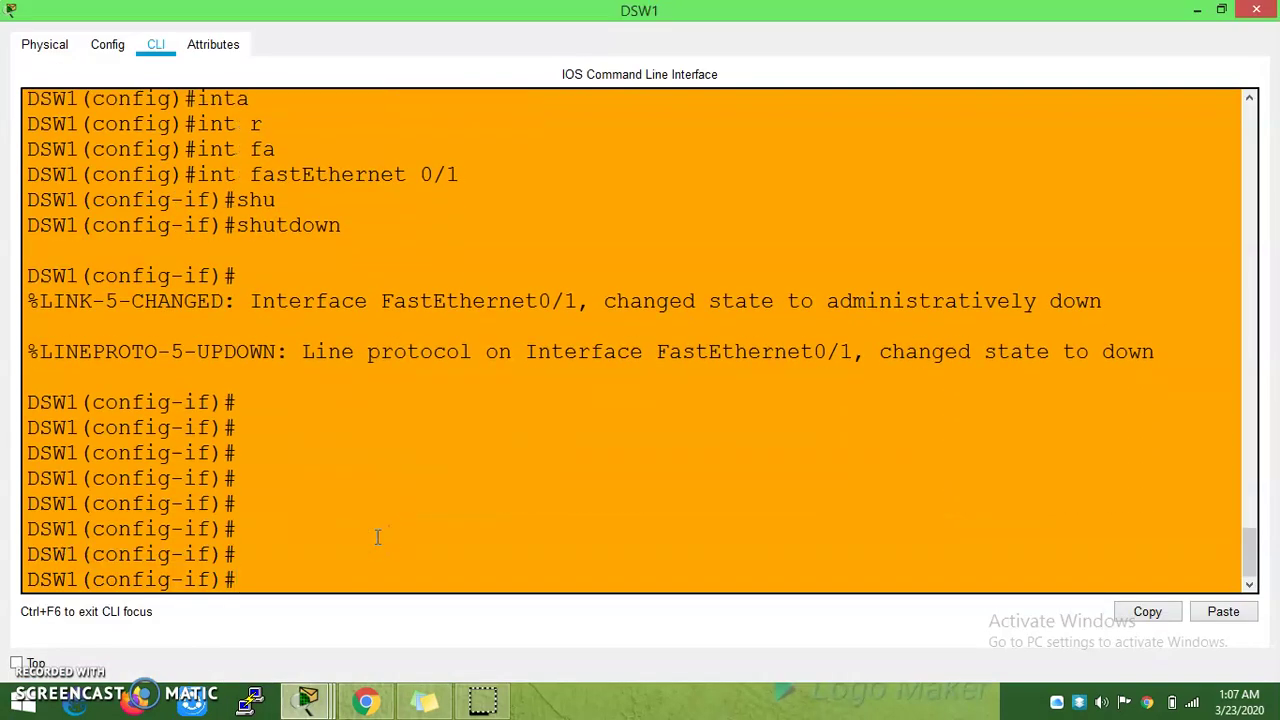
key("Return")
key("Return")
key("Return")
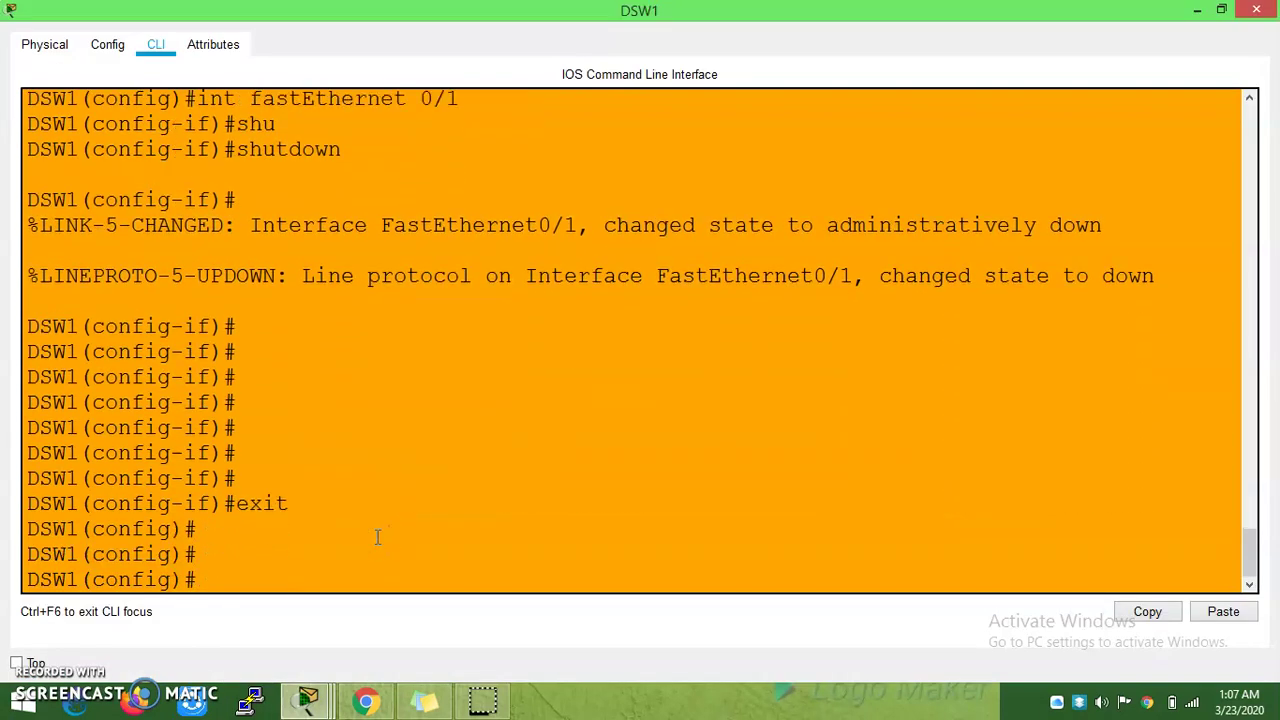
Bring DSW1's interface fastEthernet 0/1 back up with no shutdown and leave configuration mode.
type("int")
key("Tab")
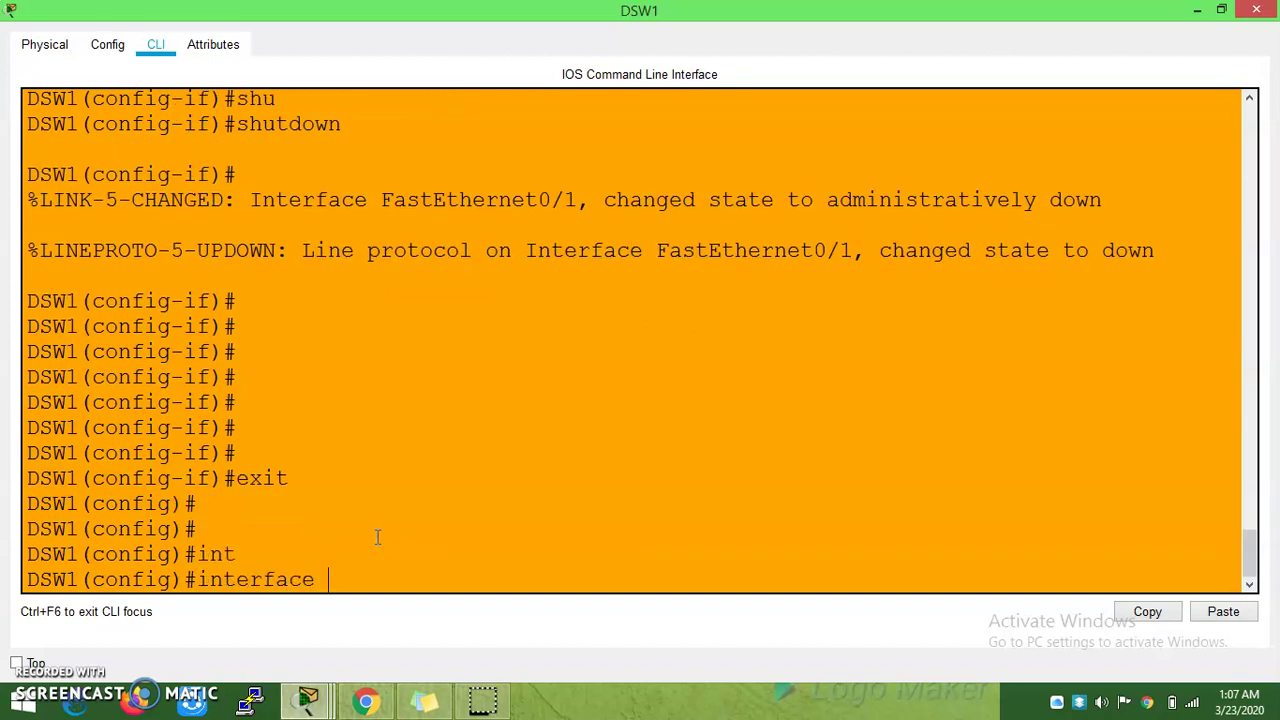
type("fastEthernet 0/1")
key("Tab")
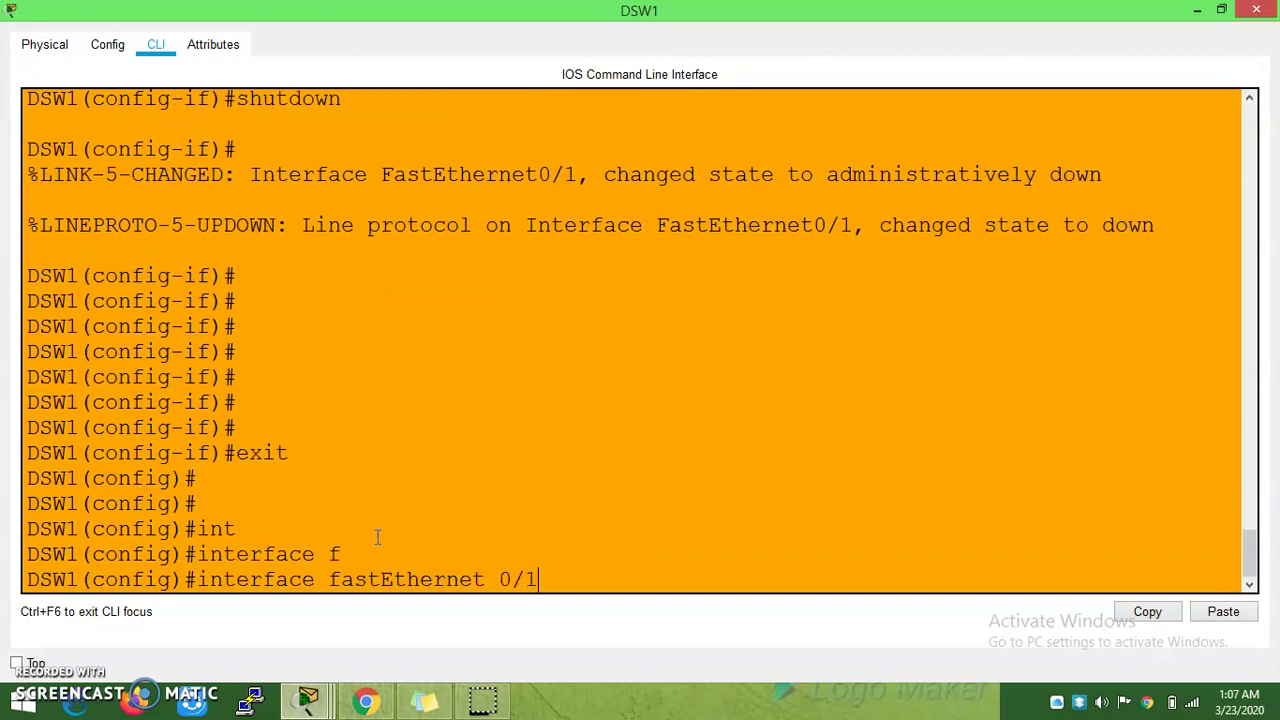
type("0/1")
key("Return")
type("no ")
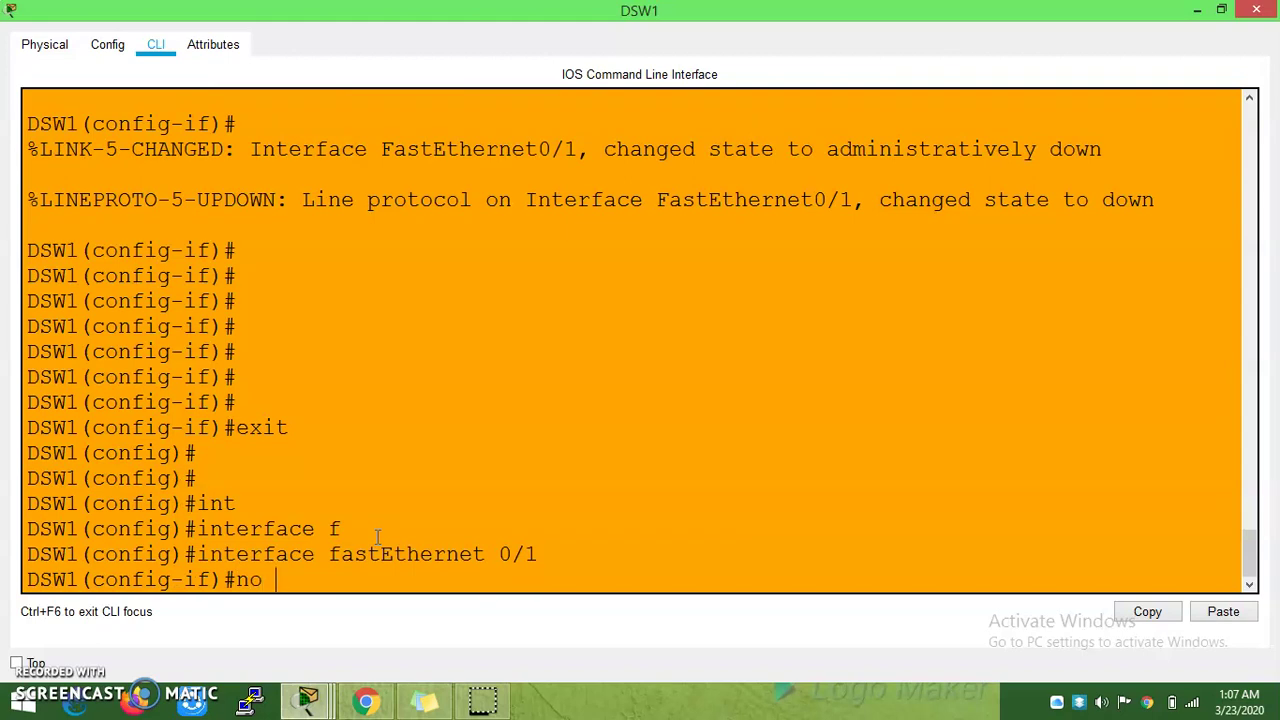
type("sh")
key("Tab")
key("Return")
key("Return")
key("Return")
key("Return")
key("Return")
key("Return")
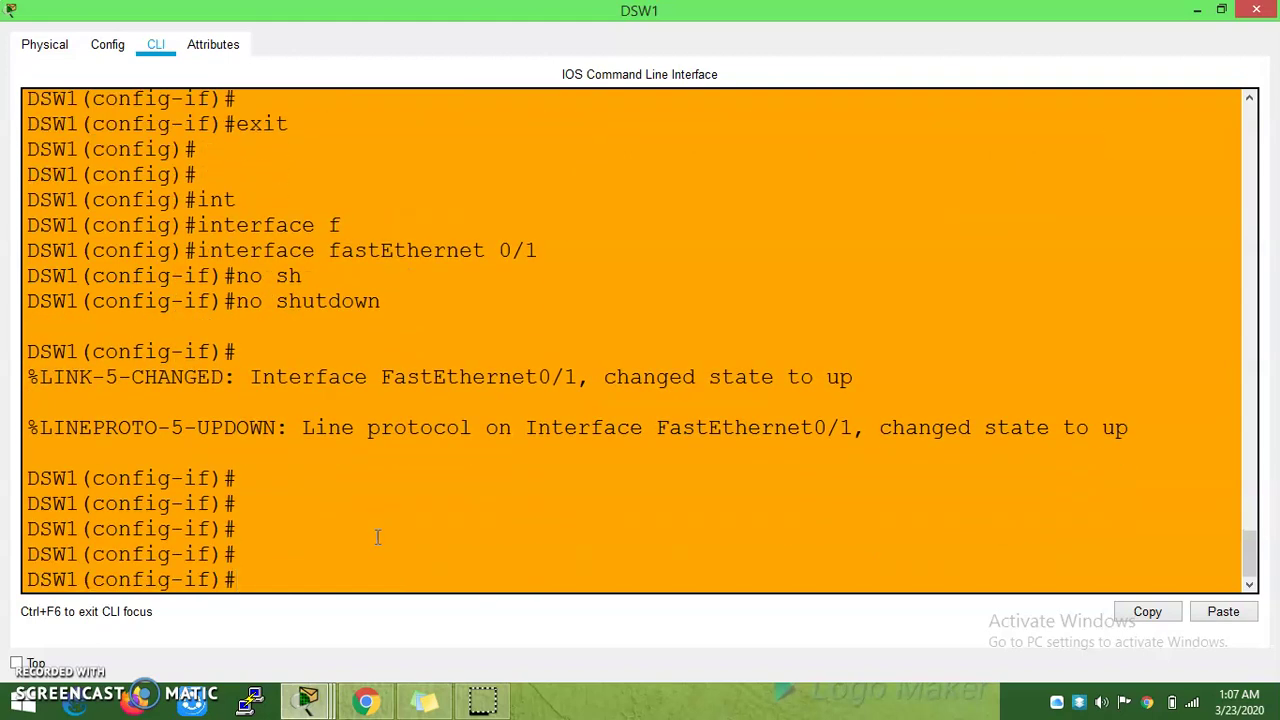
key("ctrl+z")
key("Return")
key("Return")
key("Return")
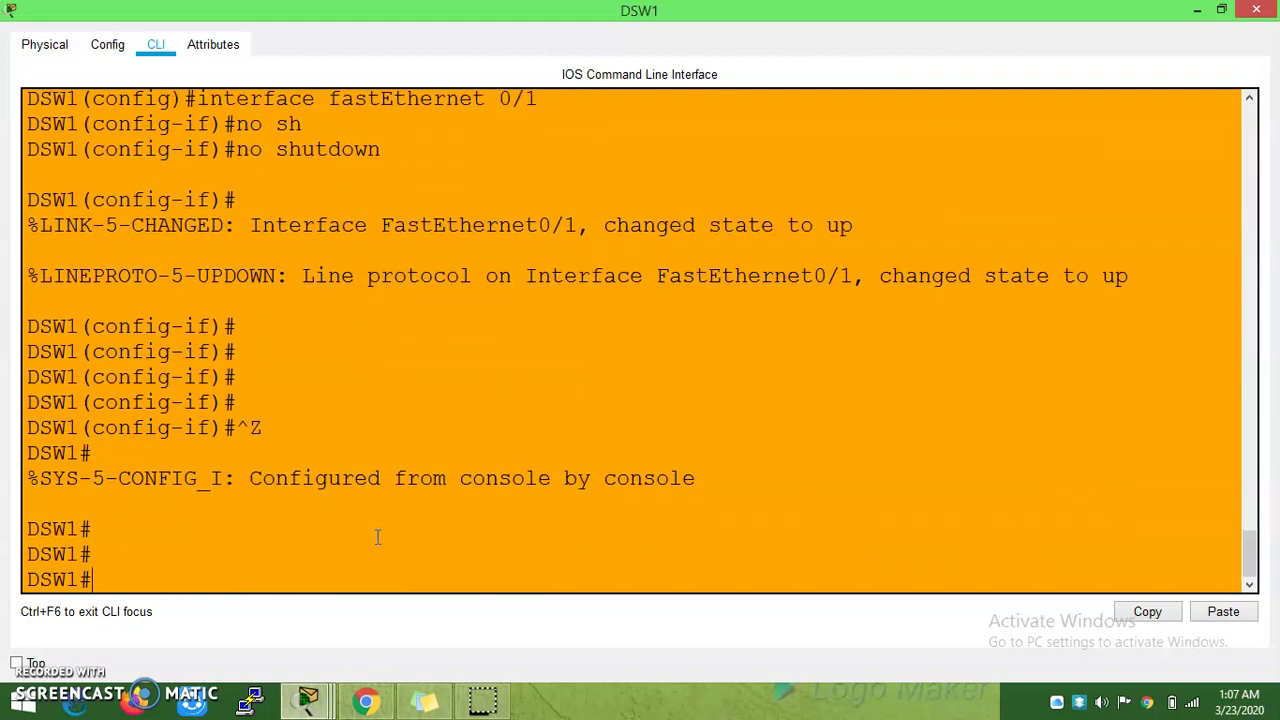
Switch to CoreSwitch's command line and display its spanning-tree status repeatedly to check ports Fa0/1 and Fa0/2.
left_click(1200, 10)
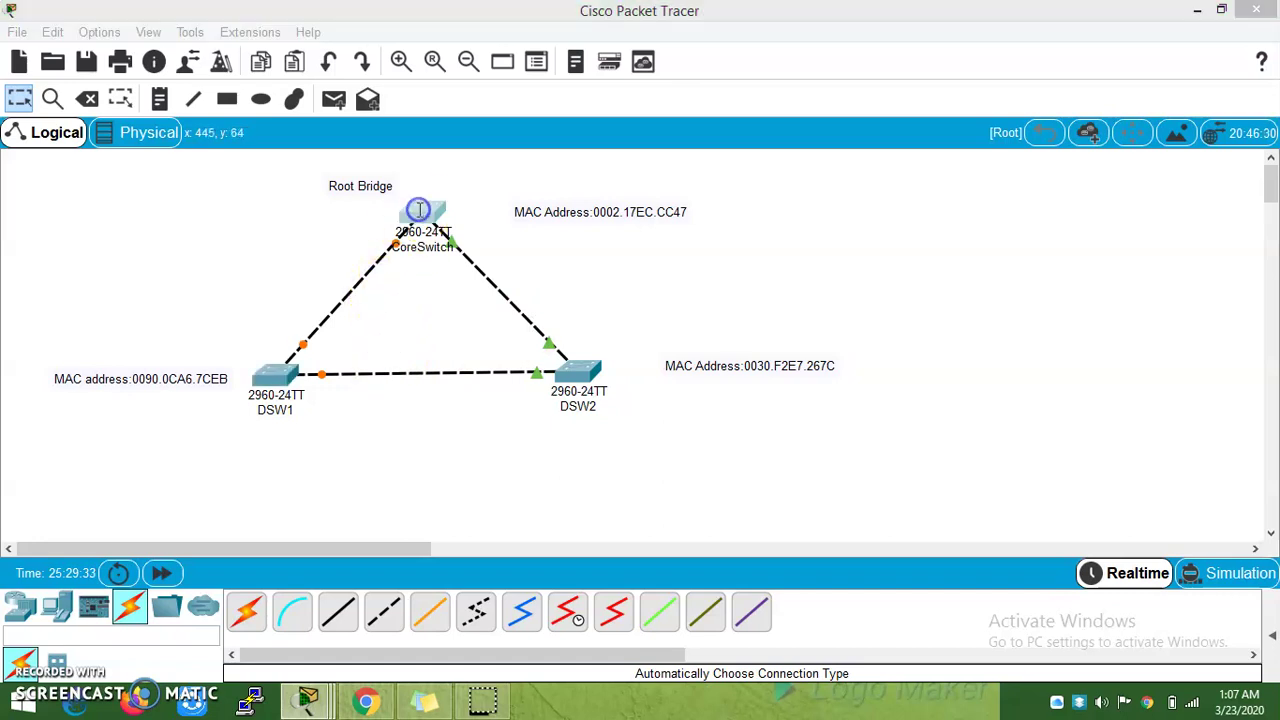
left_click(419, 209)
key("Return")
key("Return")
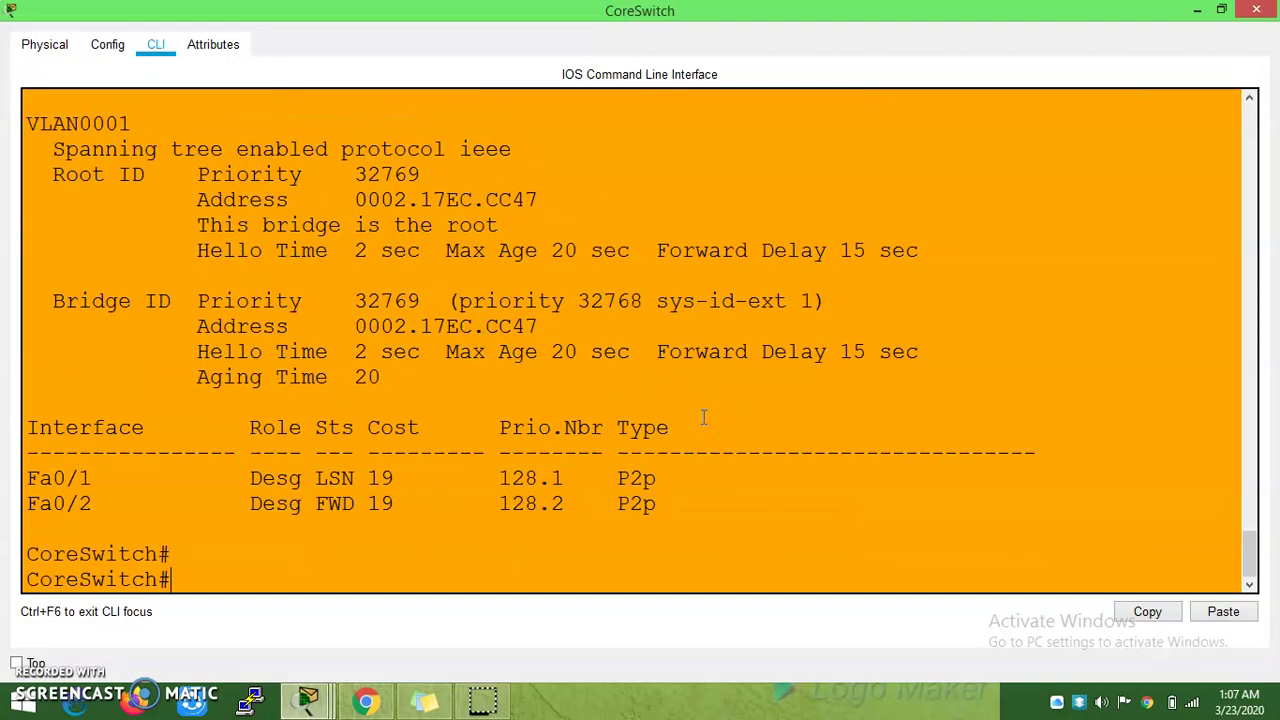
key("Return")
key("Up")
key("Return")
key("Up")
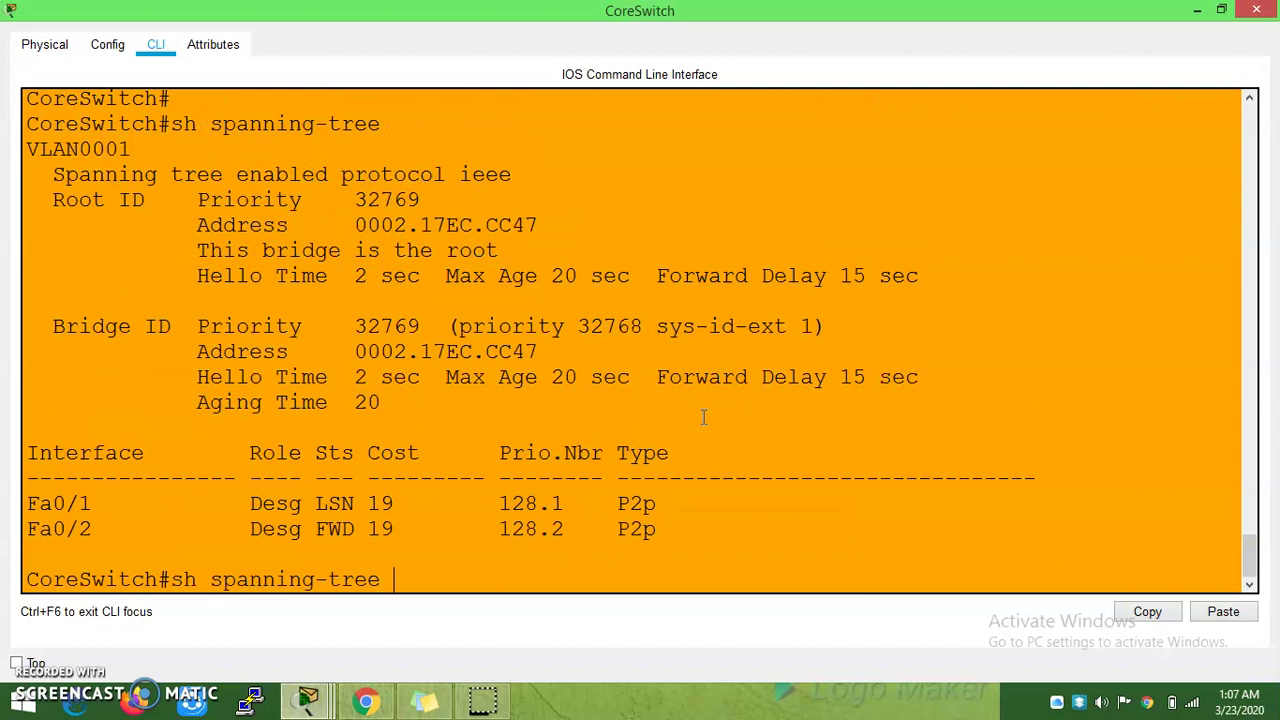
key("Return")
key("Up")
key("Return")
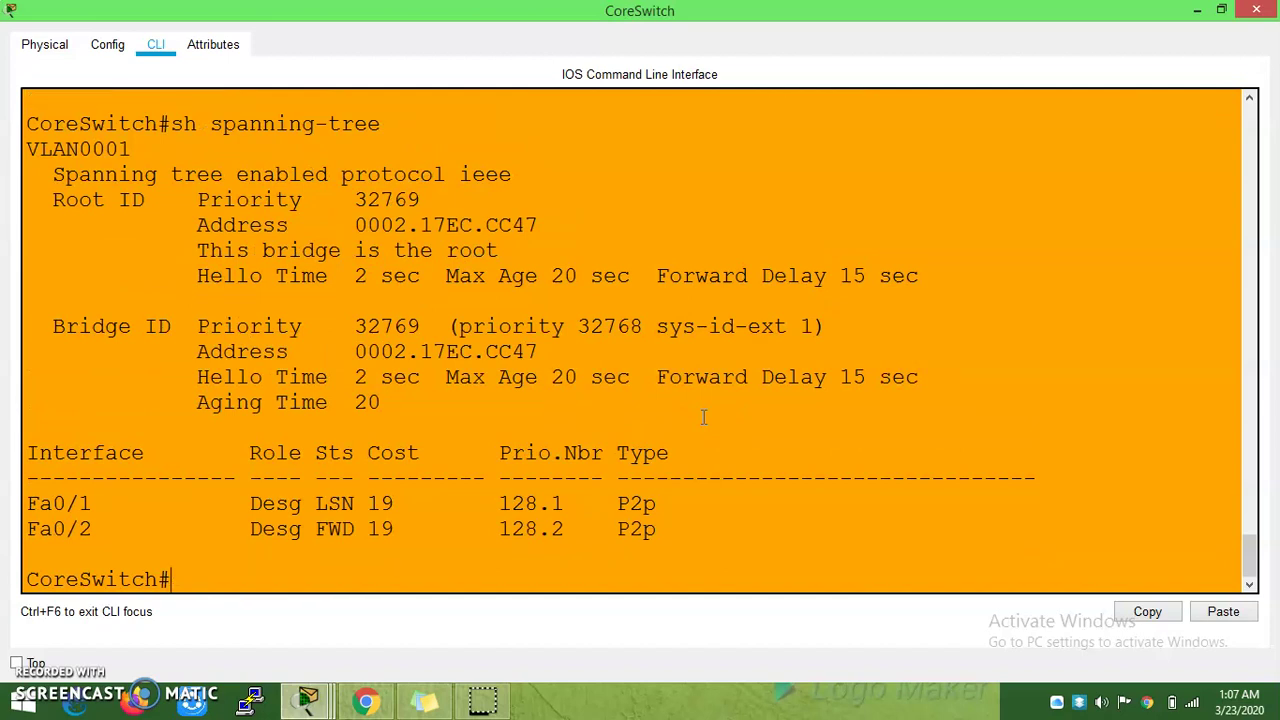
Recheck CoreSwitch's spanning-tree output for Fa0/1, and examine the link status between the switches in the topology.
key("Up")
key("Down")
key("Up")
key("Down")
key("Up")
key("Return")
key("Up")
key("Down")
key("Up")
key("Down")
key("alt+Tab")
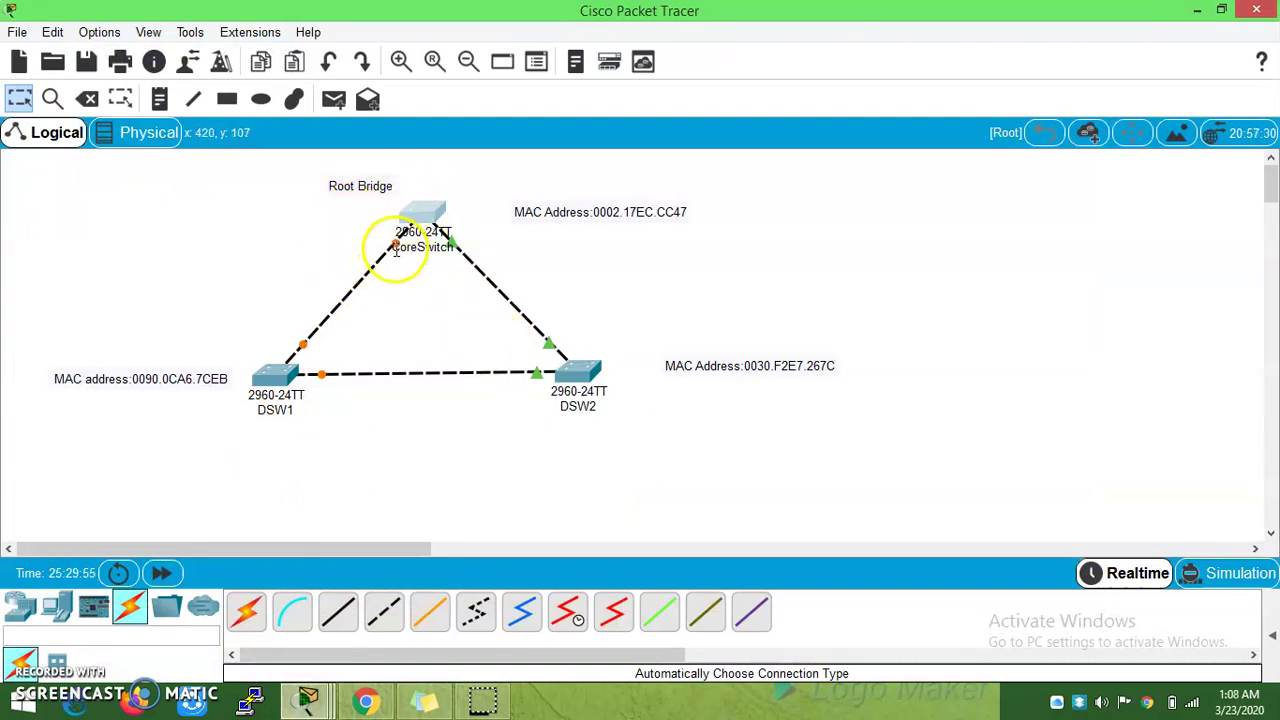
mouse_move(382, 251)
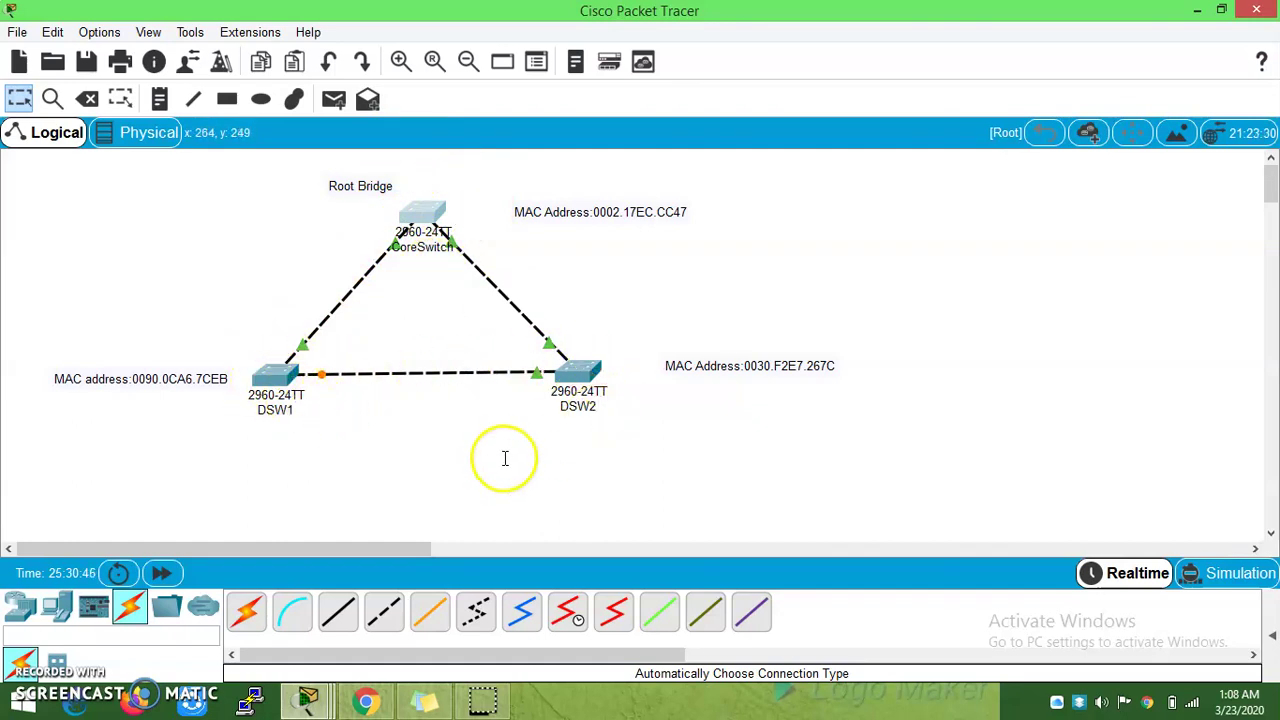
left_click(345, 597)
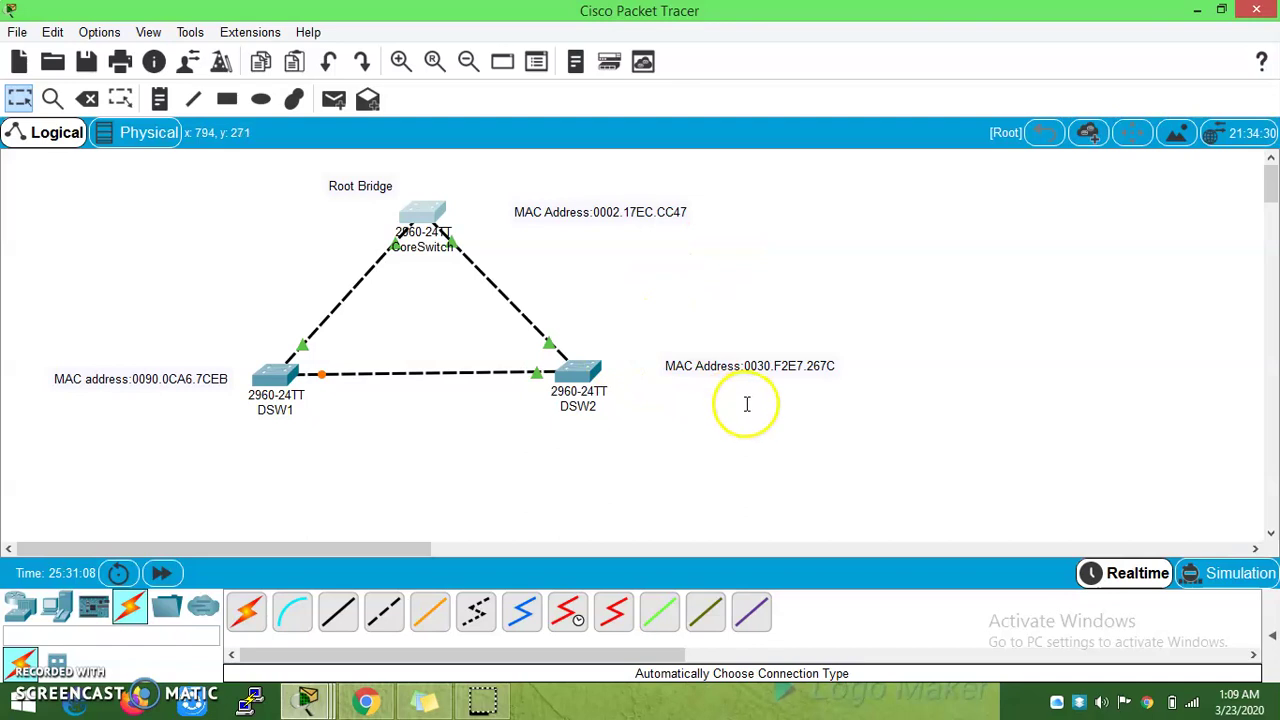
Shift DSW1 slightly in the topology, and enter conf t in CoreSwitch's command line.
left_click_drag(287, 390, 277, 377)
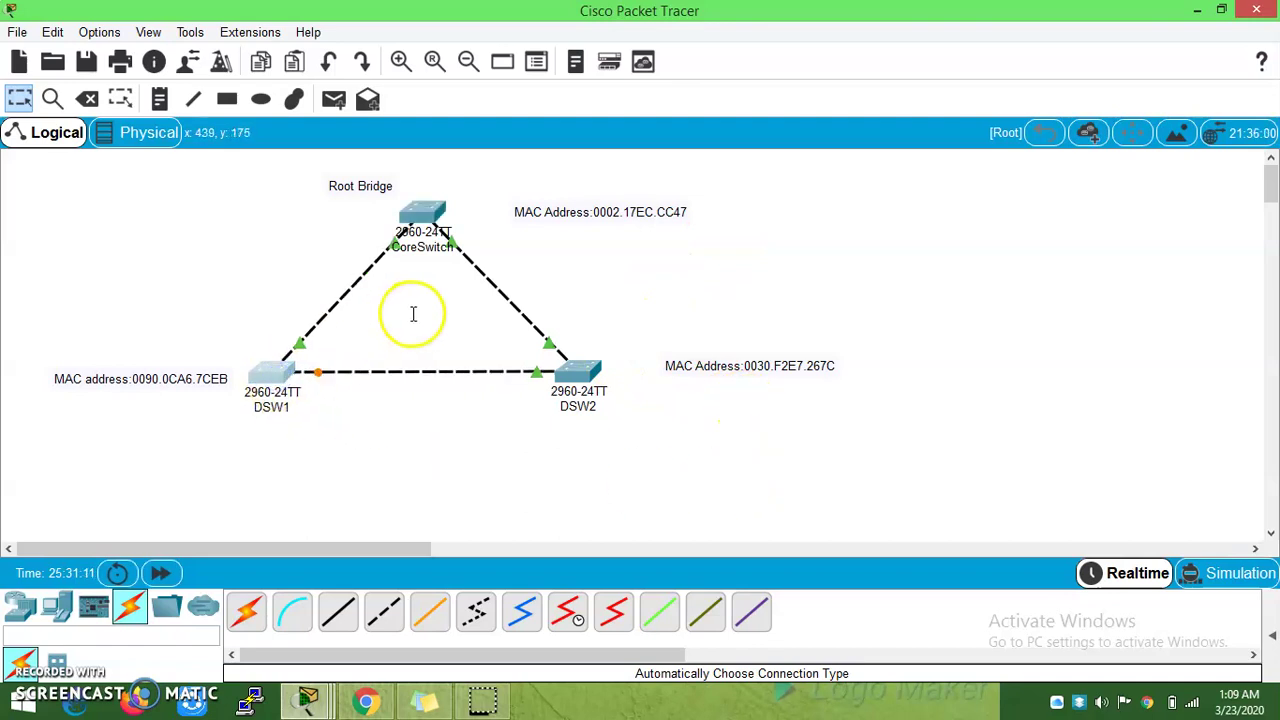
left_click(424, 213)
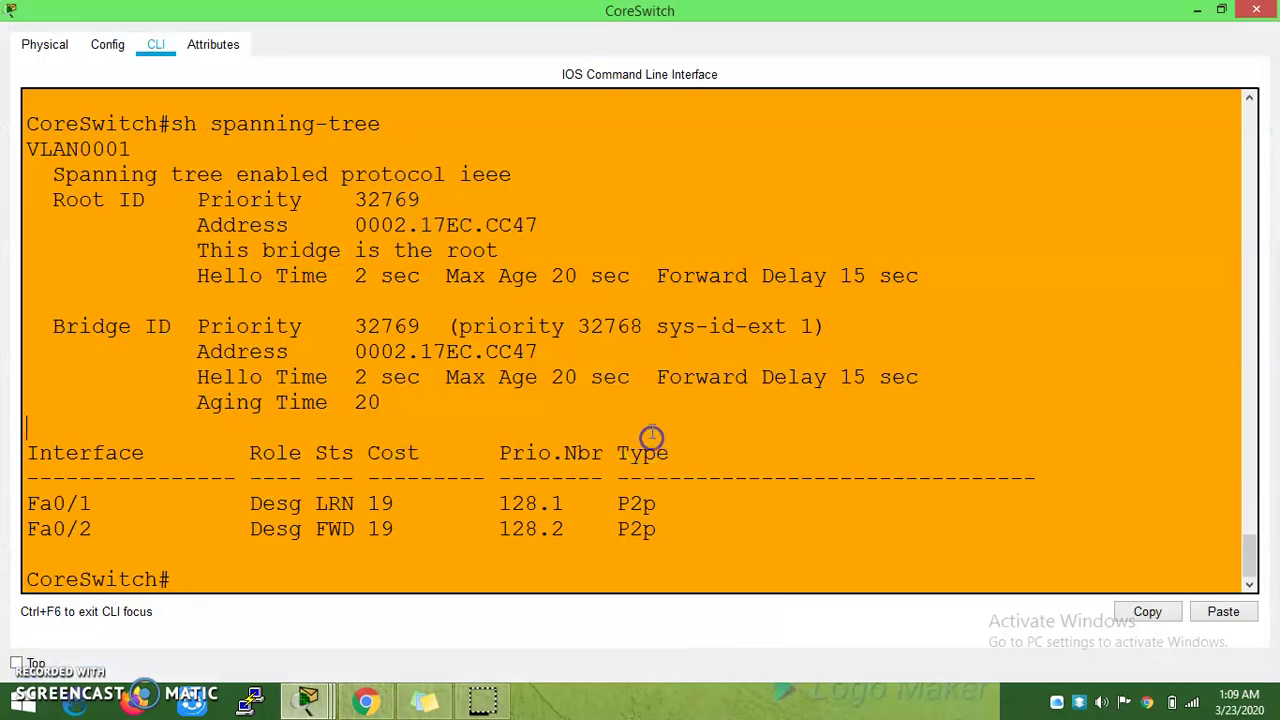
key("Return")
key("Return")
key("Return")
type("conf t")
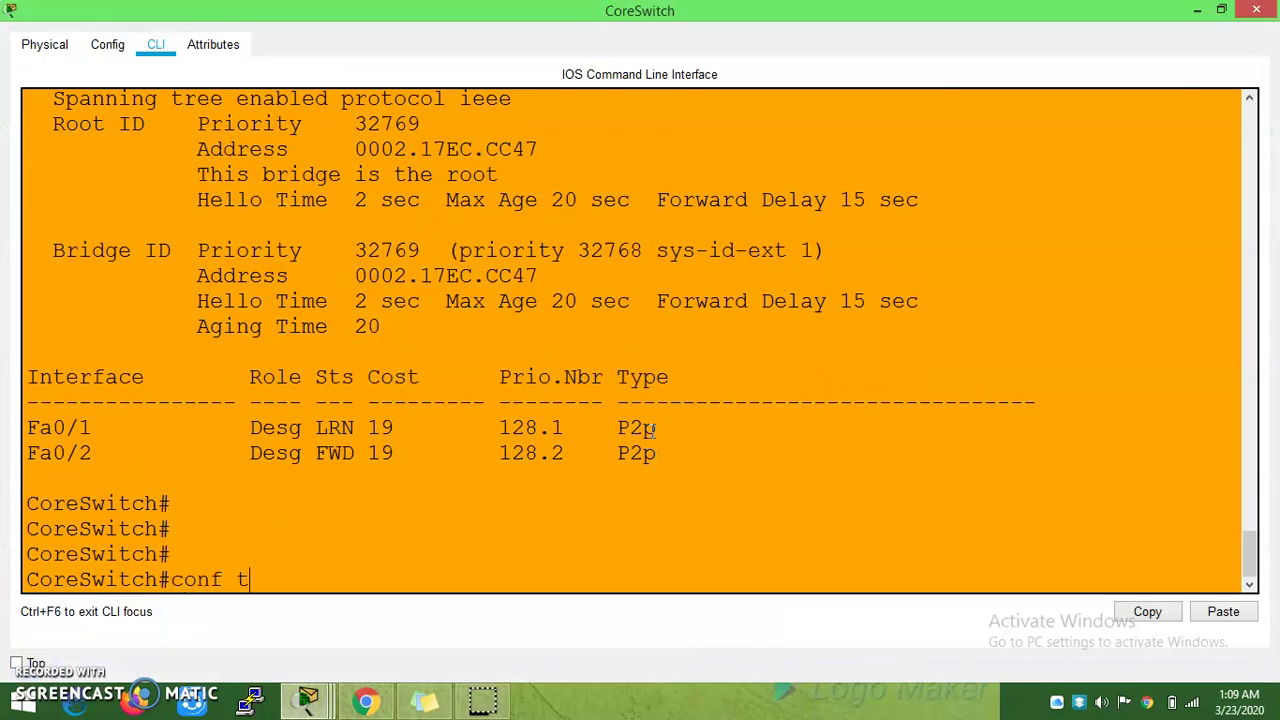
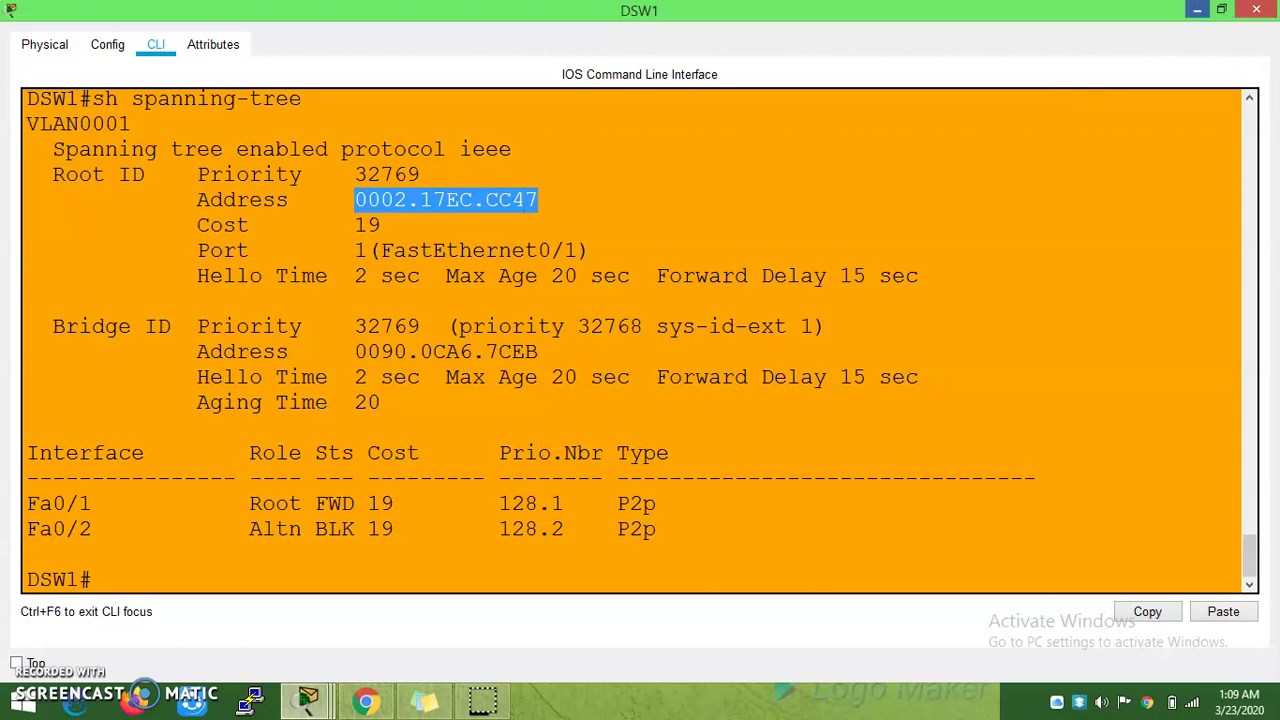
Clear the highlighted root address in DSW1's console and enter global configuration mode.
left_click(307, 377)
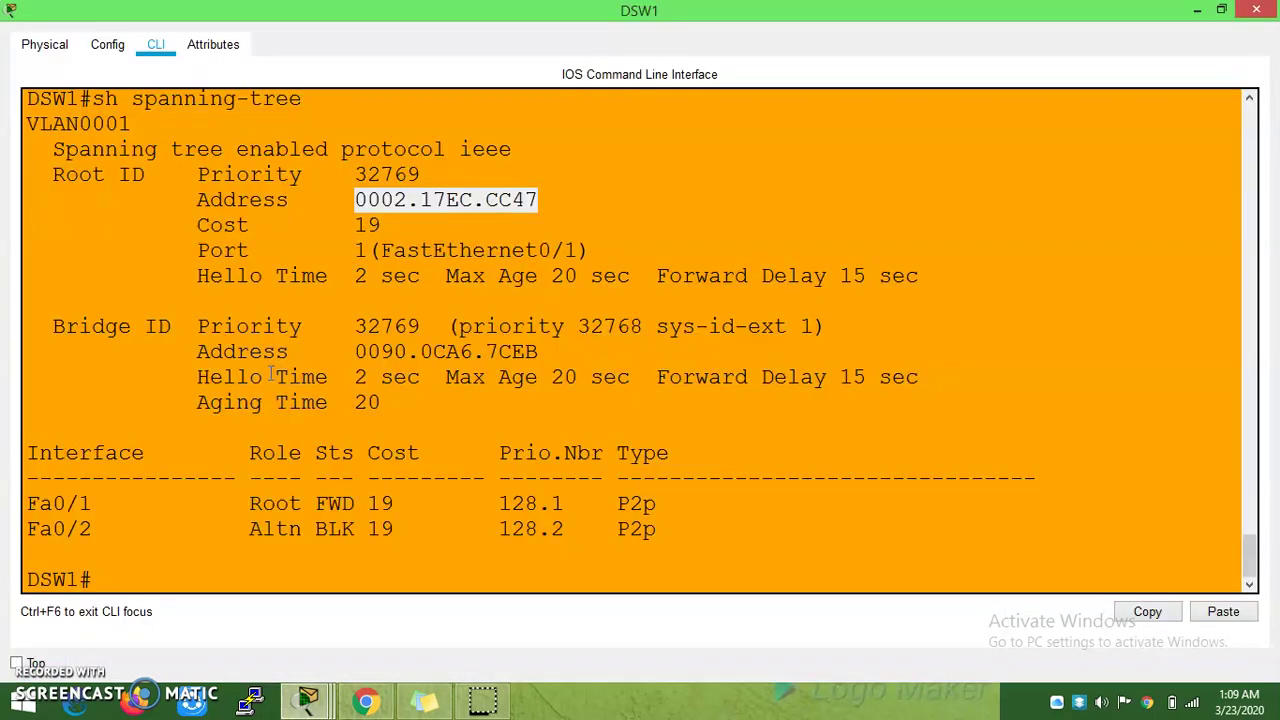
left_click(427, 484)
key("Return")
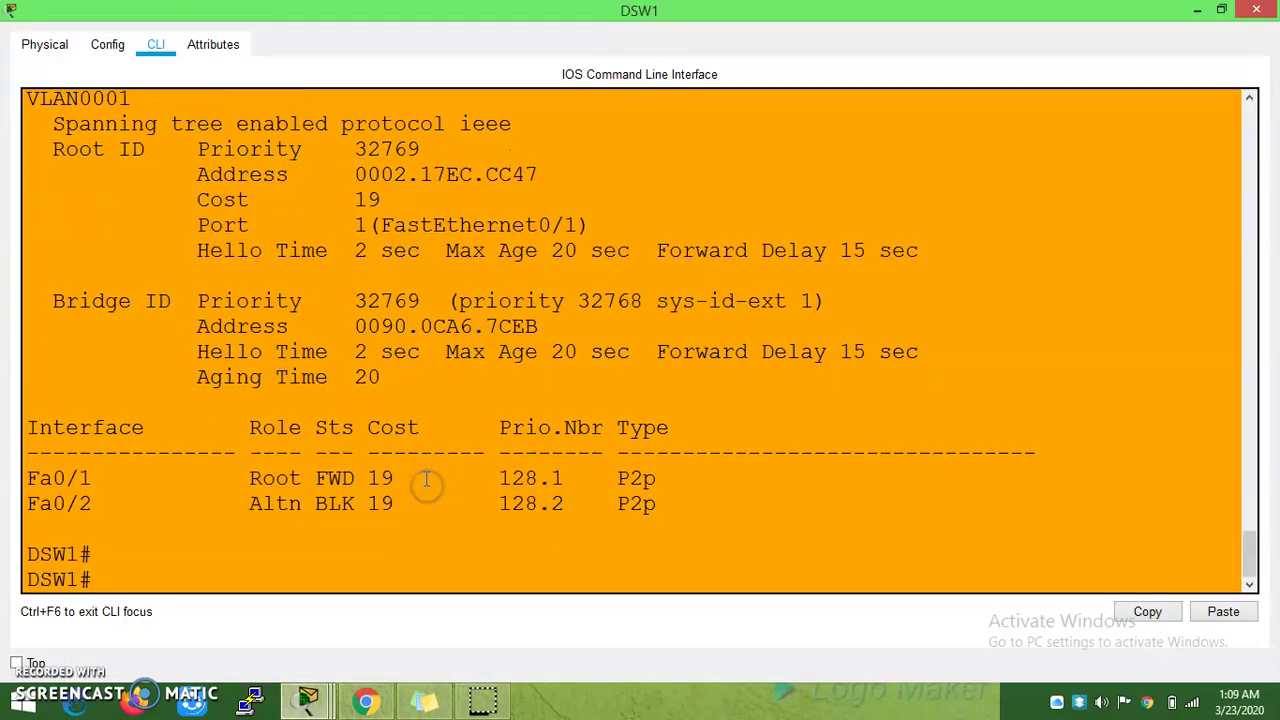
key("Return")
key("Return")
type("conf t")
key("Return")
key("Return")
Make DSW1 the primary root with spanning-tree vlan 1 root primary and return to privileged mode.
type("span")
key("Tab")
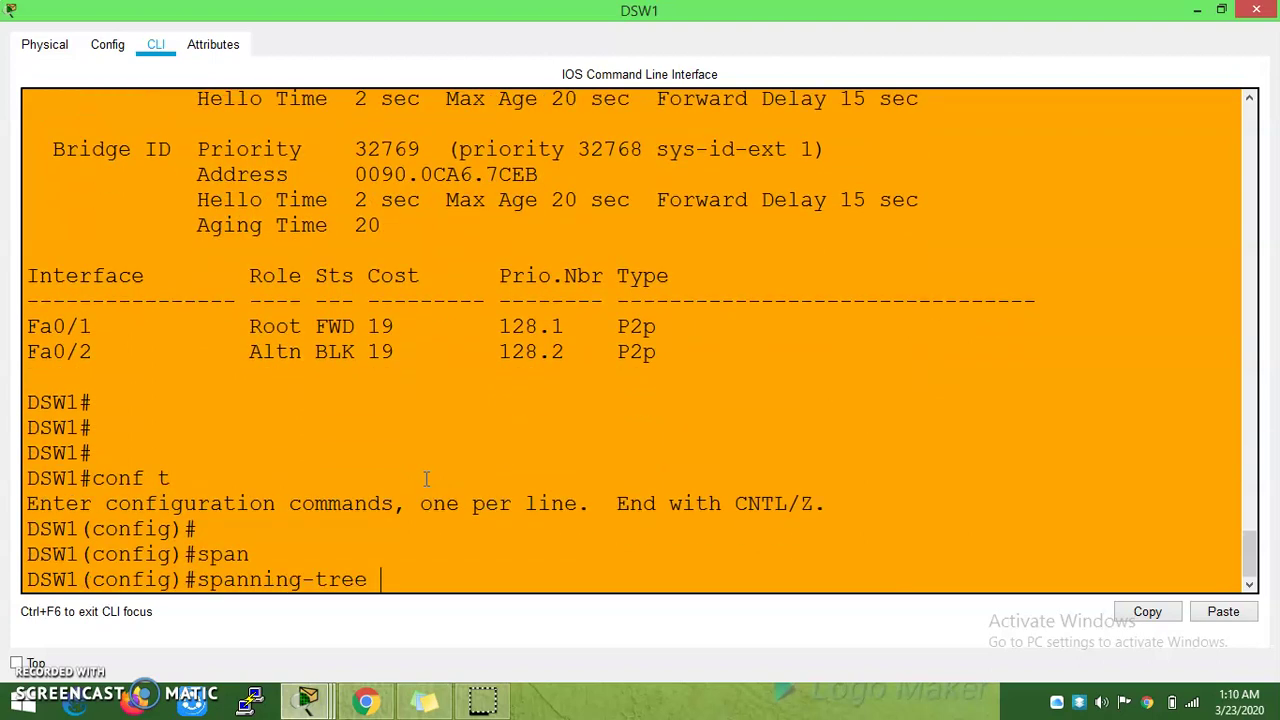
type("gu")
type("l")
key("Tab")
type("1 rooo")
key("Tab")
key("BackSpace")
type("t")
key("Tab")
type("pr")
key("Tab")
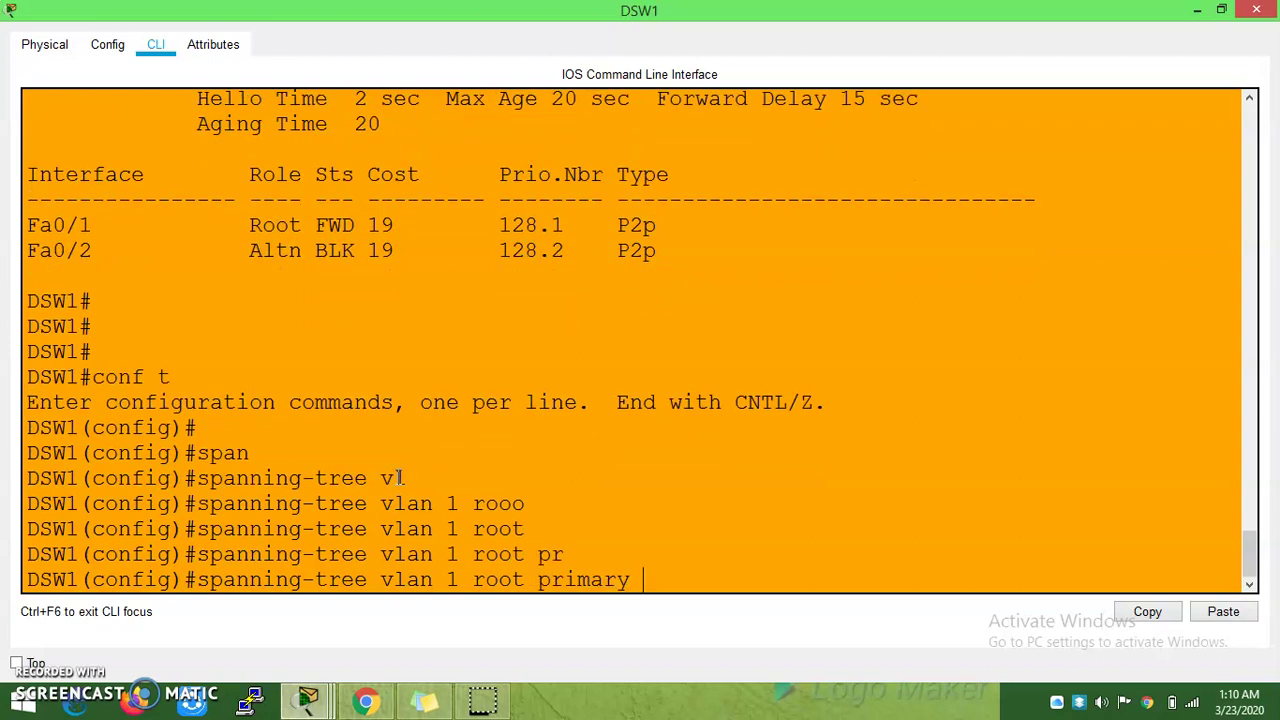
key("Return")
key("Return")
key("Return")
key("ctrl+z")
key("Return")
key("Return")
key("Return")
Display DSW1's spanning-tree status with sh spanning-tree.
type("sh span")
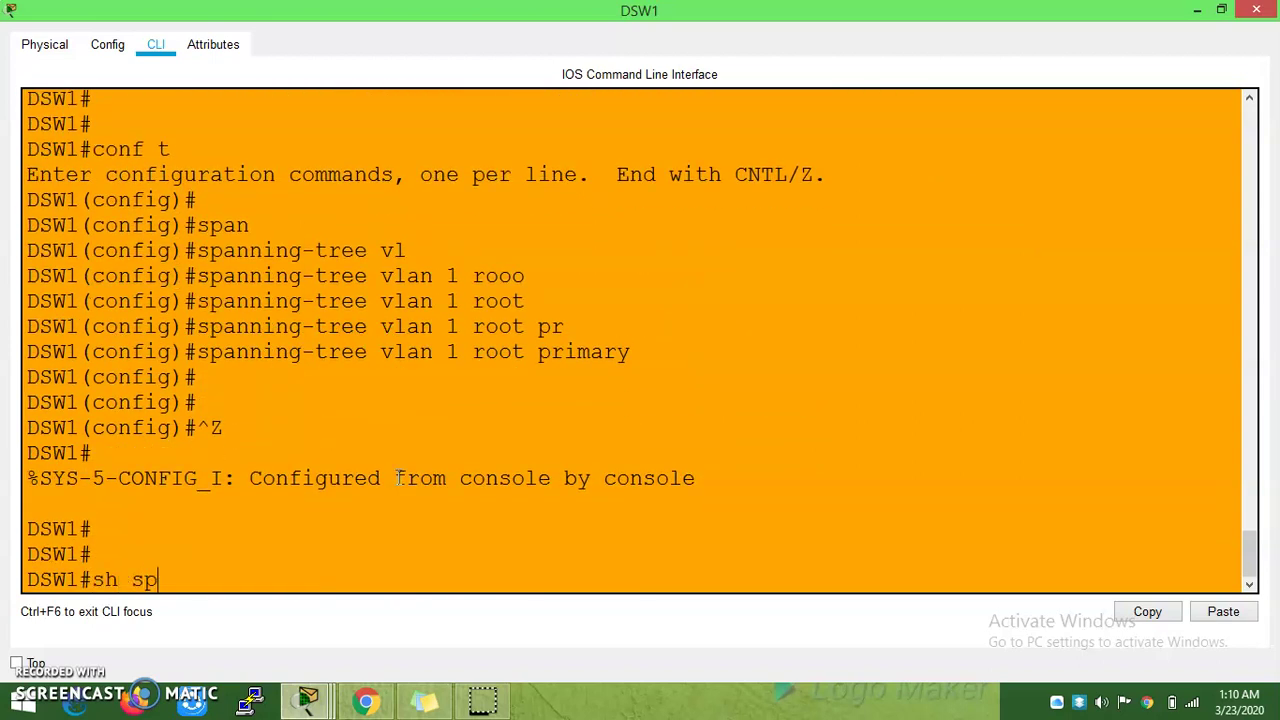
key("Tab")
key("Return")
left_click(382, 497)
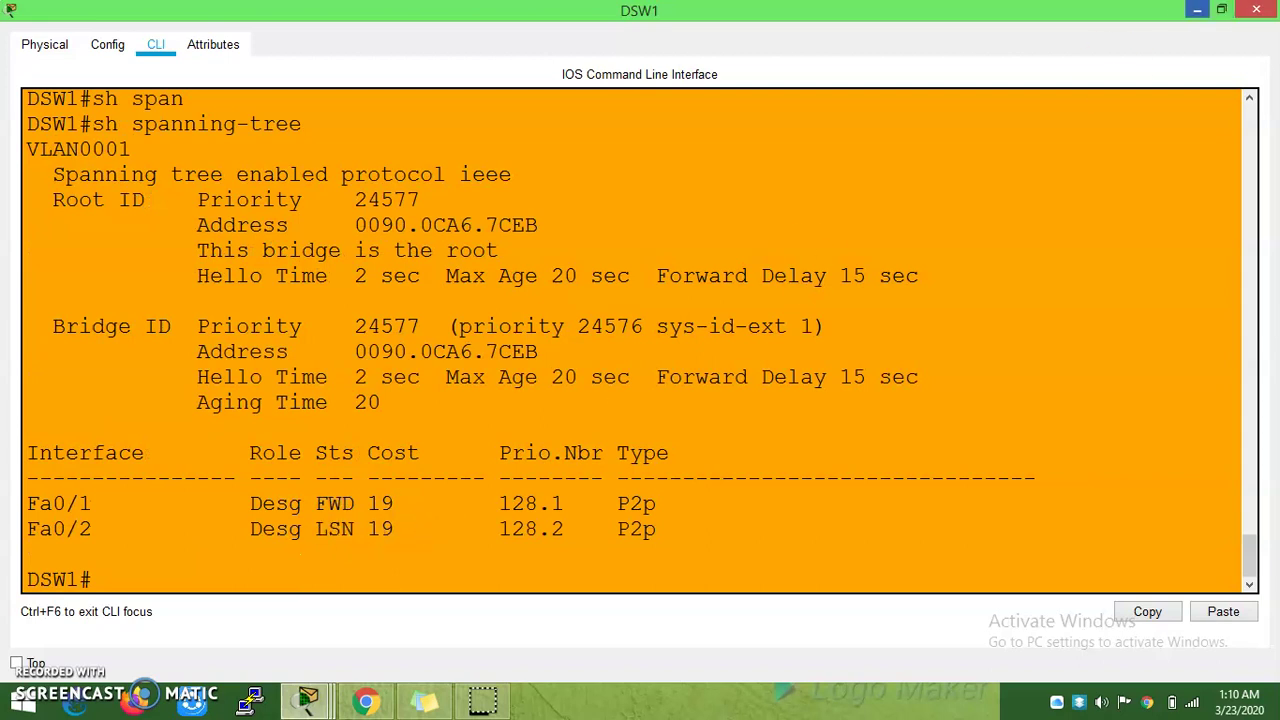
Compare the Bridge ID and Root ID addresses in DSW1's spanning-tree output, and return to the topology.
left_click(1197, 10)
left_click(281, 373)
key("Up")
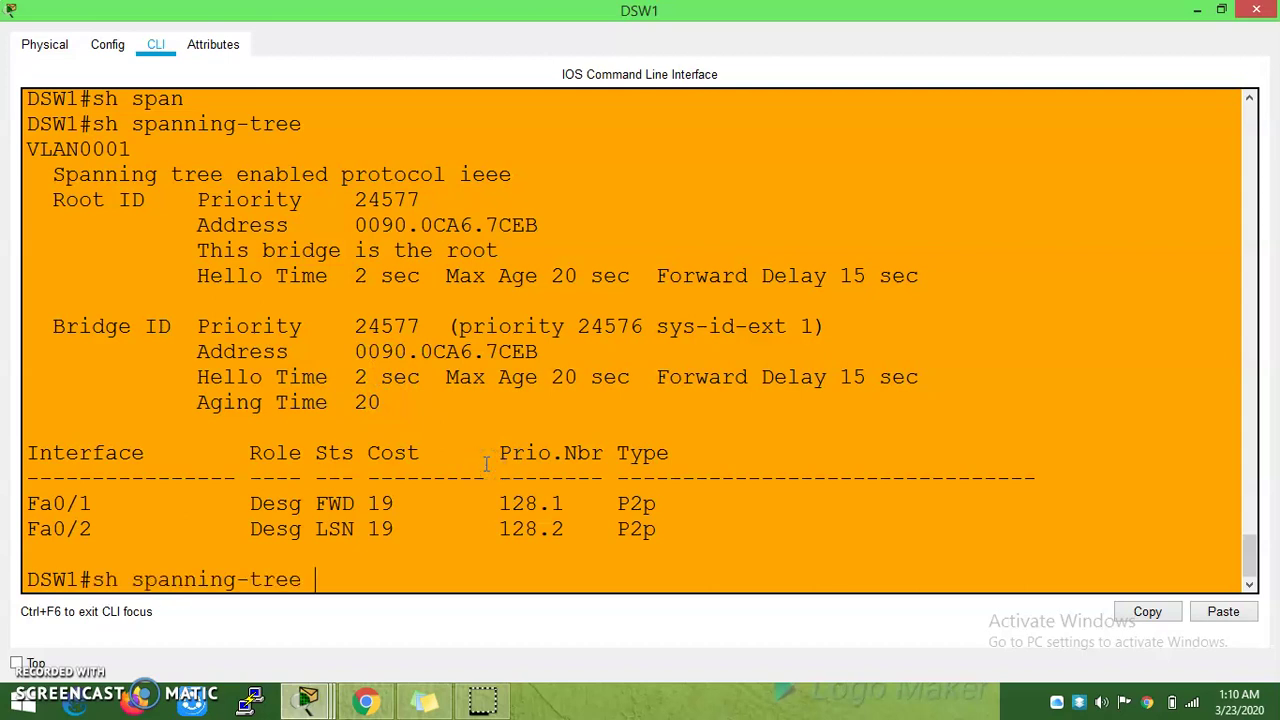
key("Down")
key("Up")
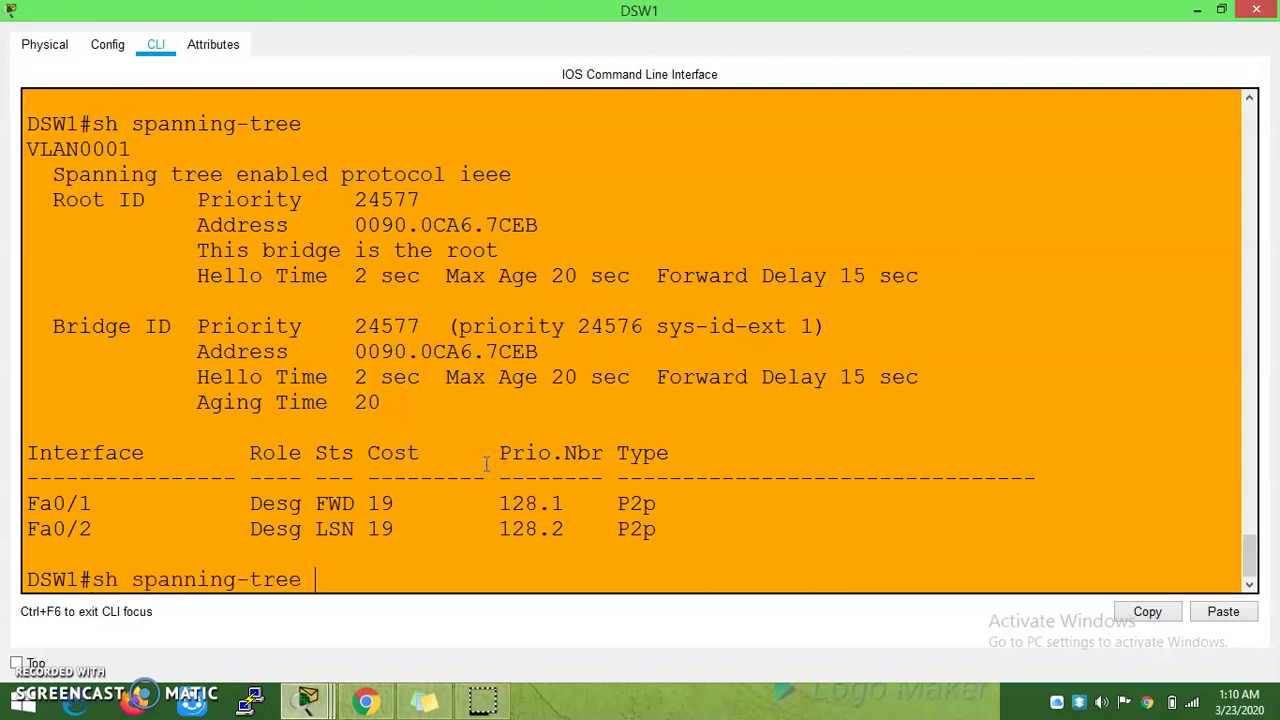
left_click_drag(538, 356, 356, 355)
left_click_drag(357, 228, 566, 228)
left_click(1197, 10)
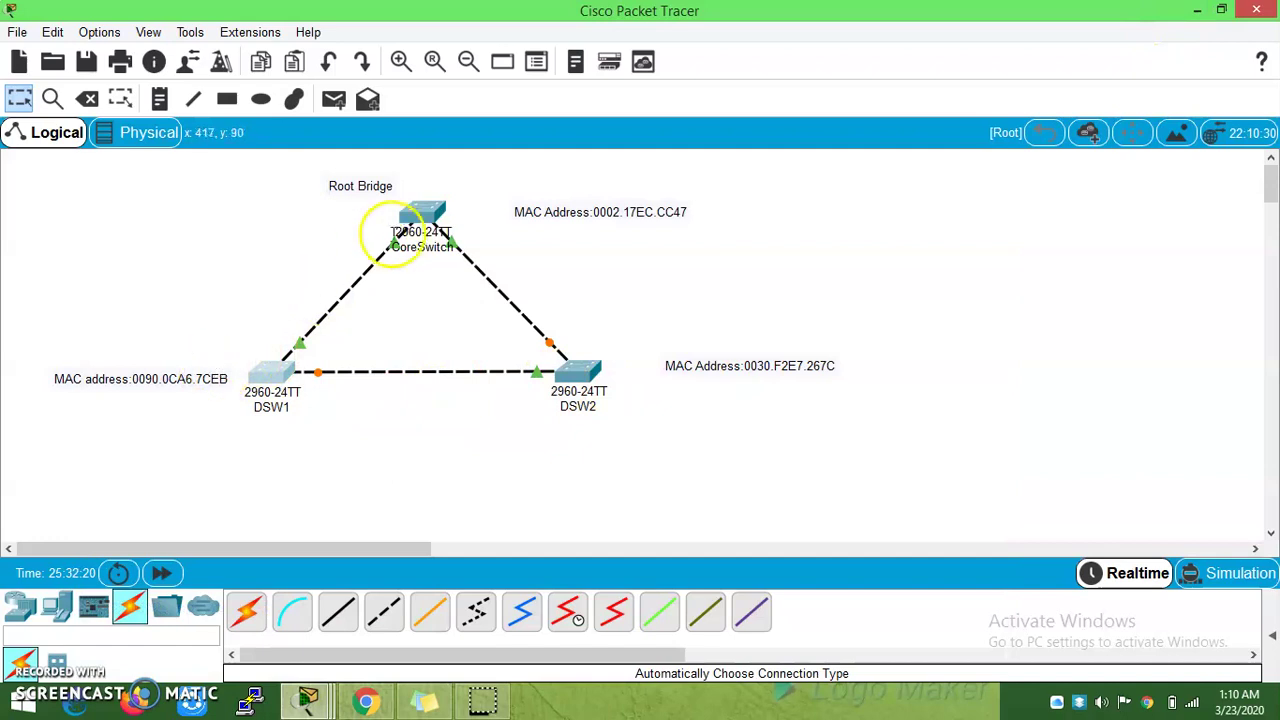
Open CoreSwitch's command line and run sh spanning-tree to see which switch is the root.
left_click(416, 216)
type("sj")
type("h span")
key("Tab")
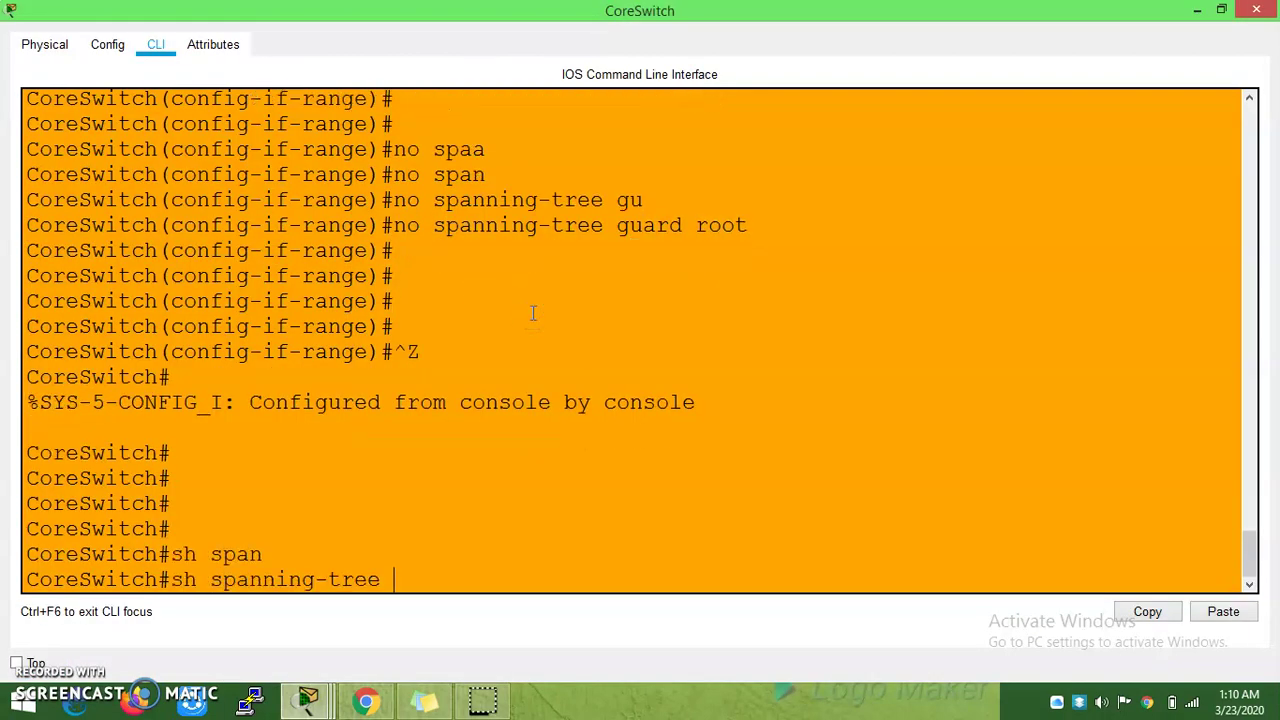
key("Return")
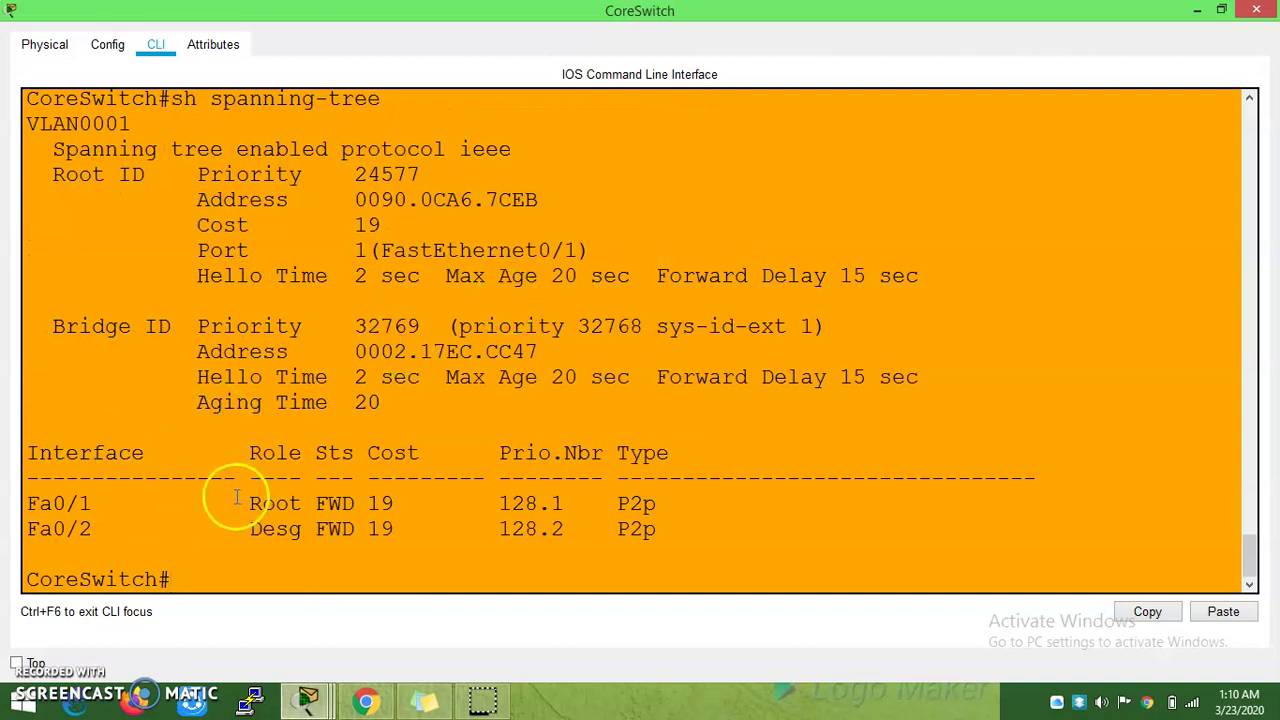
Compare CoreSwitch's Bridge ID and Root ID addresses, close its window, and check DSW1's MAC address note in the topology.
left_click_drag(356, 351, 538, 351)
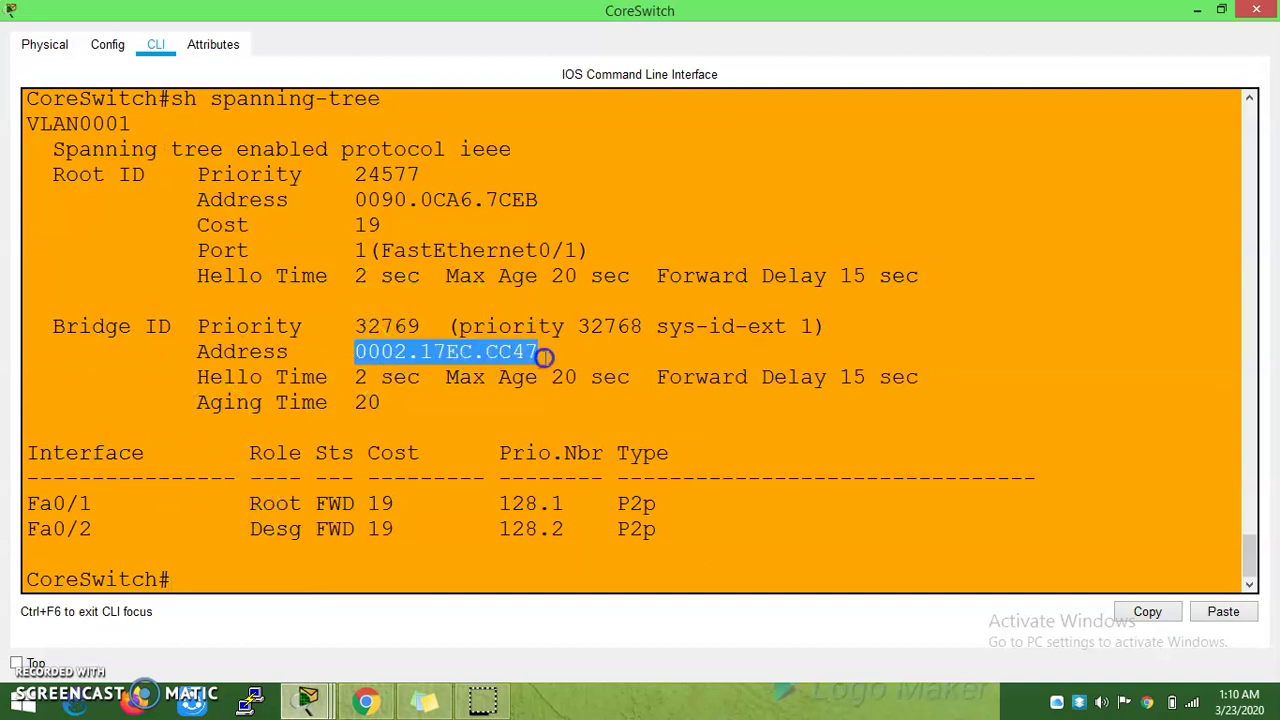
left_click_drag(545, 200, 364, 200)
left_click(1256, 10)
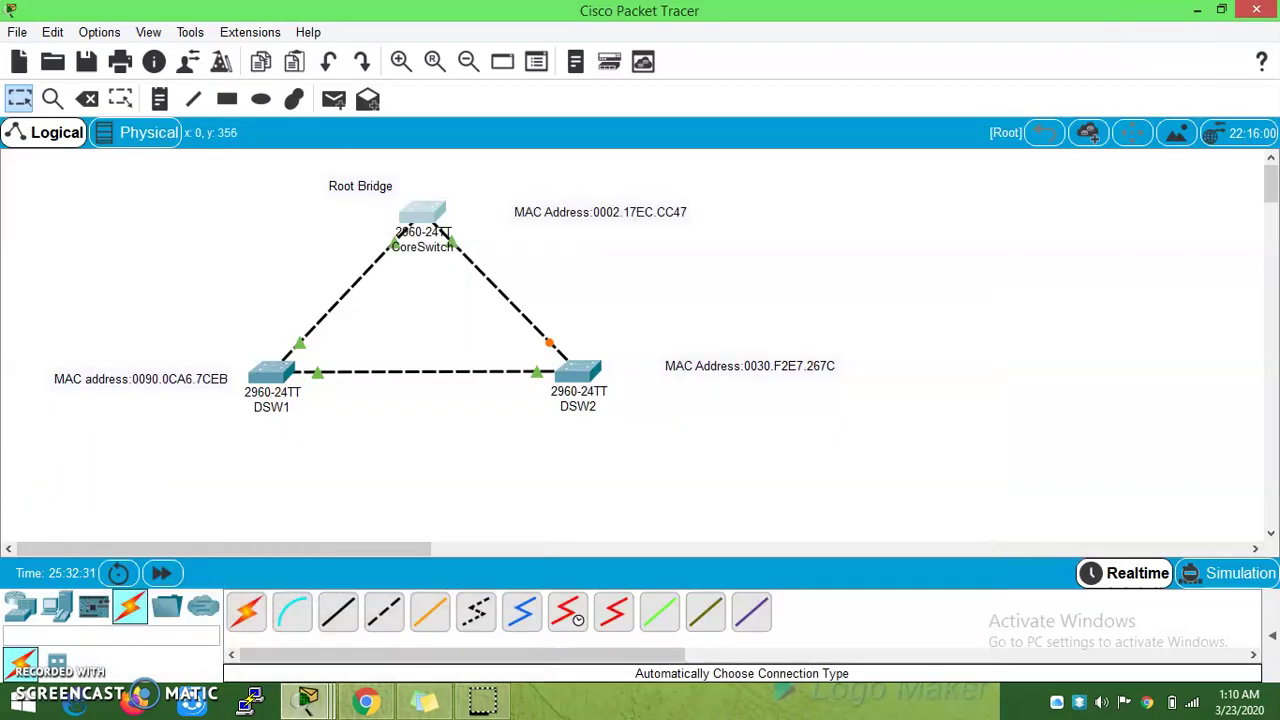
double_click(208, 379)
left_click(513, 460)
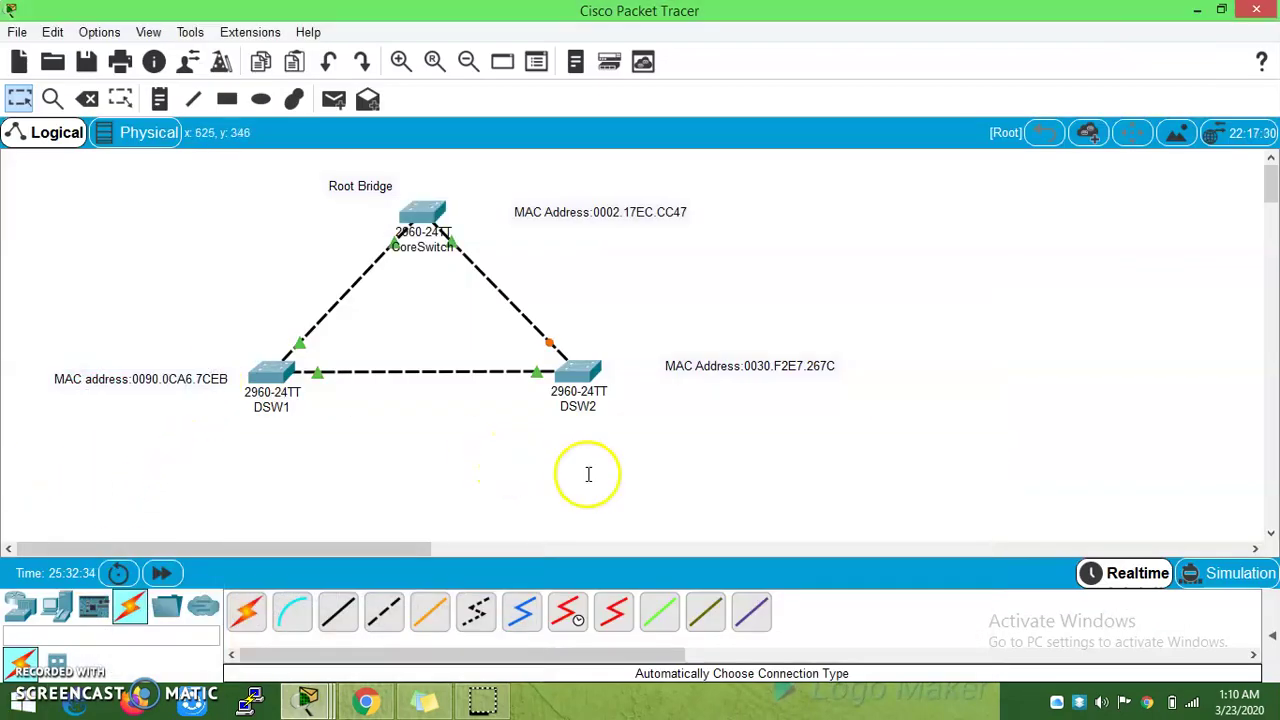